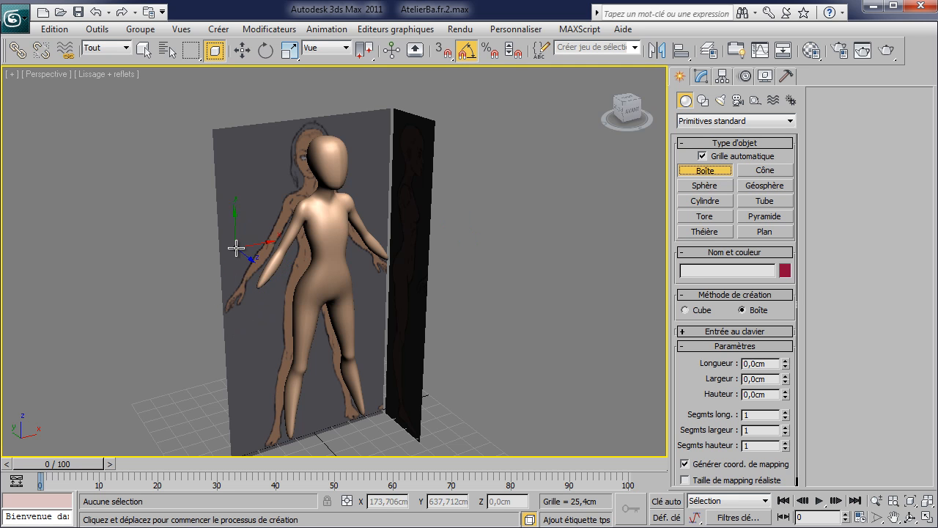
- Select the reference image object and examine the freeze options in its display settings, ending with the body mesh selected
{"action": "key", "text": "w"}
{"action": "left_click", "coordinate": [260, 217]}
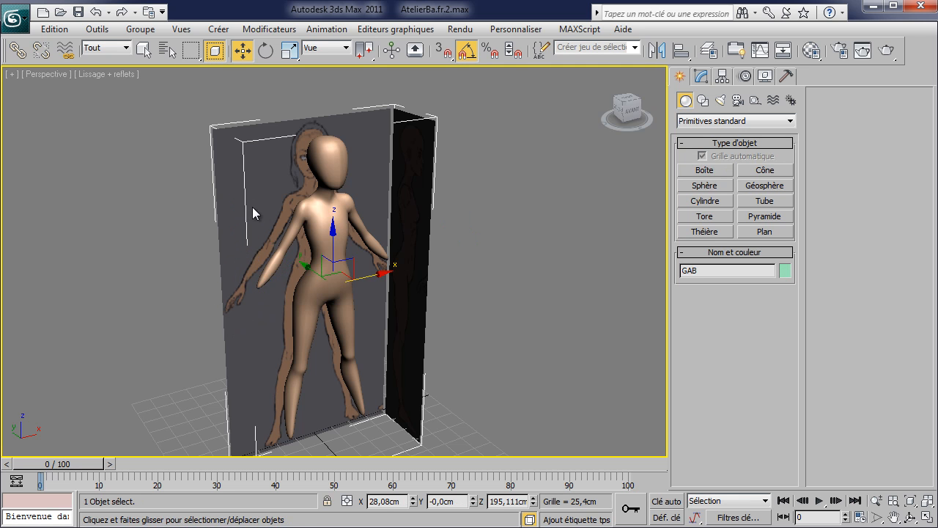
{"action": "right_click", "coordinate": [253, 213]}
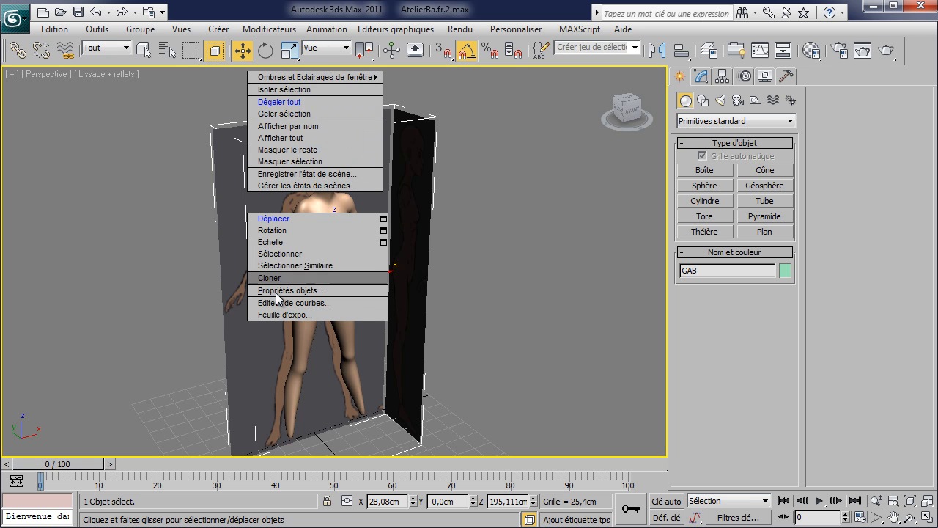
{"action": "left_click", "coordinate": [528, 225]}
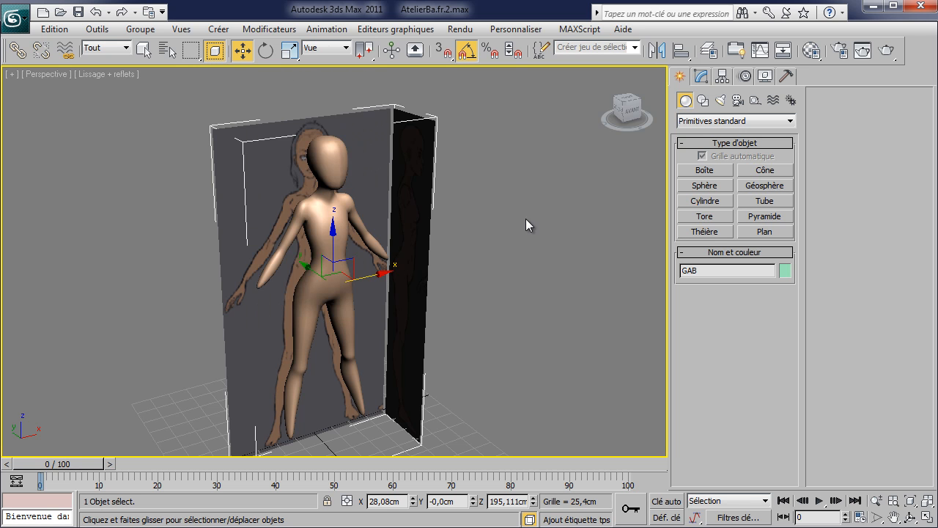
{"action": "left_click", "coordinate": [769, 79]}
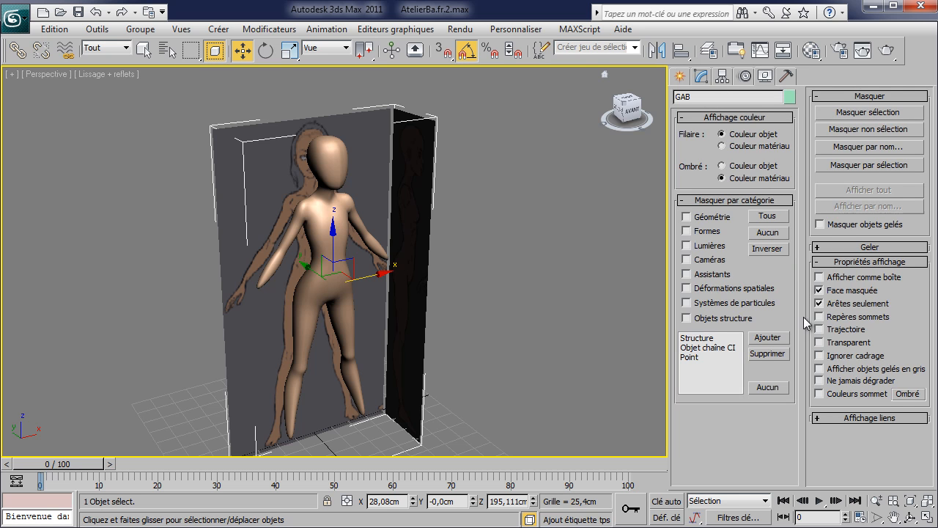
{"action": "left_click", "coordinate": [849, 247]}
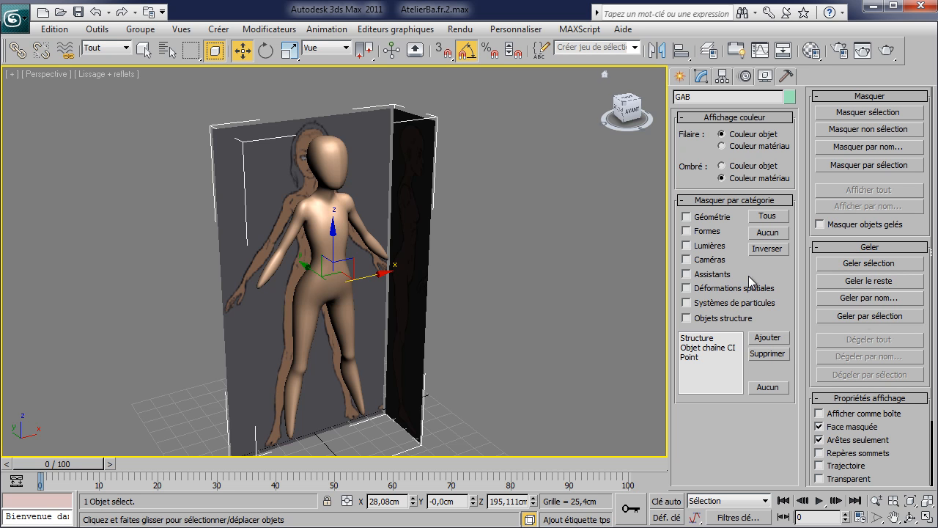
{"action": "middle_click_drag", "start_coordinate": [423, 267], "coordinate": [446, 262]}
{"action": "left_click", "coordinate": [356, 212]}
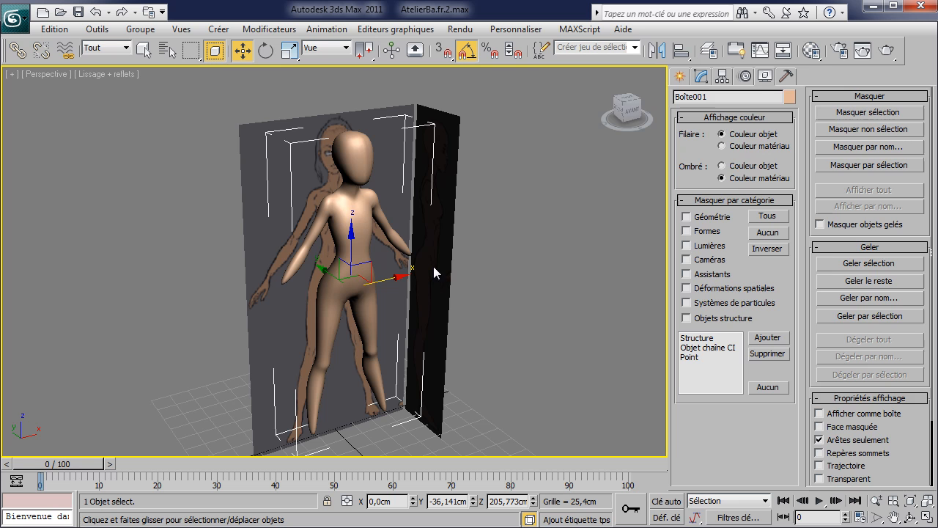
- Create a box about 15.4 × 9.4 × 11.6 cm at the wrist on the front reference plane using the automatic grid
{"action": "left_click", "coordinate": [681, 77]}
{"action": "left_click", "coordinate": [709, 175]}
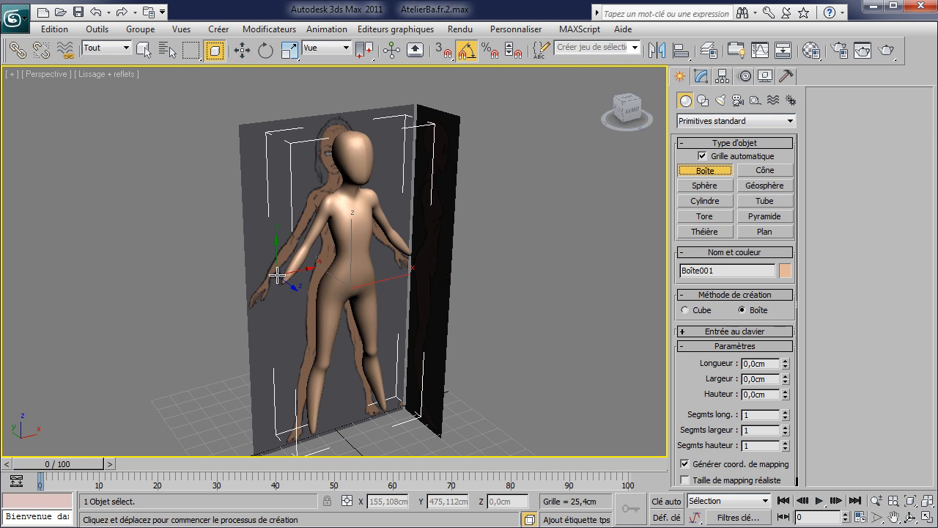
{"action": "left_click_drag", "start_coordinate": [271, 268], "coordinate": [265, 281]}
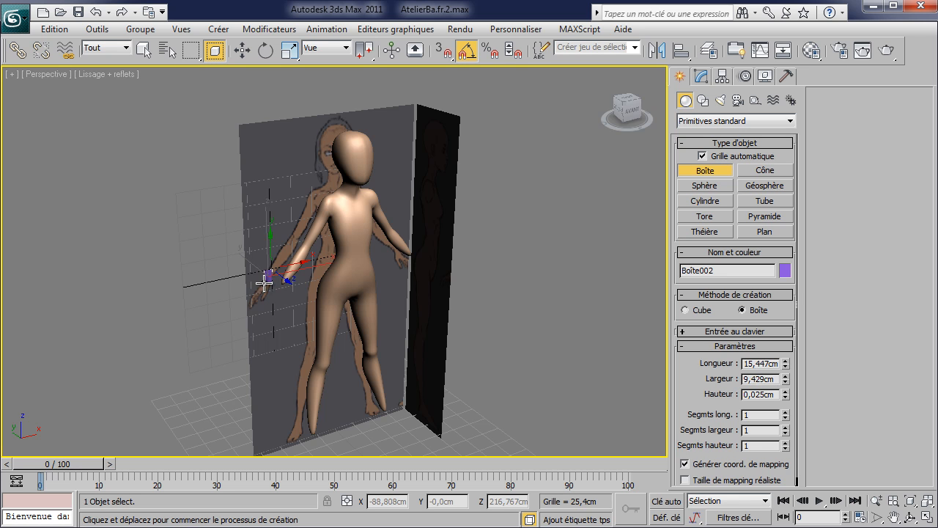
{"action": "left_click", "coordinate": [273, 285]}
{"action": "key", "text": "w"}
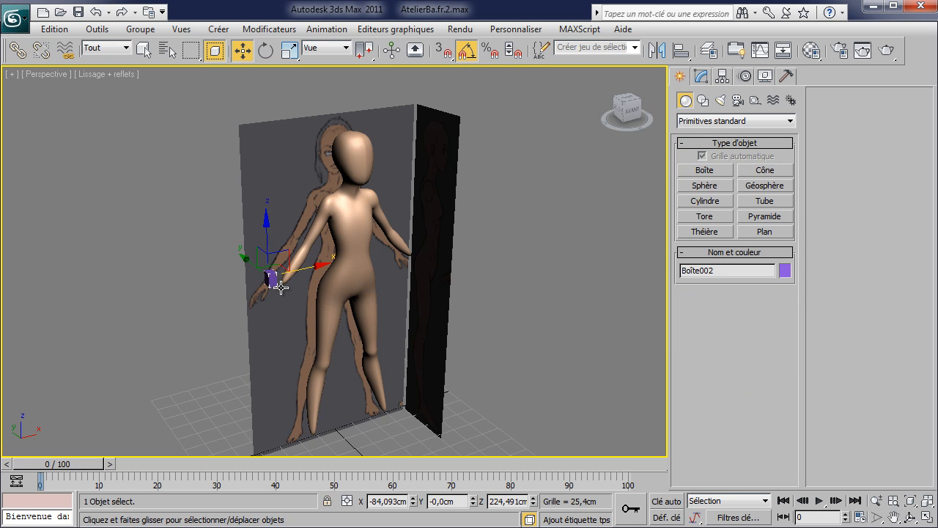
- Rotate the wrist box by -50° about the Y axis so it follows the slant of the forearm
{"action": "left_click", "coordinate": [265, 50]}
{"action": "scroll", "coordinate": [245, 268], "scroll_direction": "up", "scroll_amount": 5}
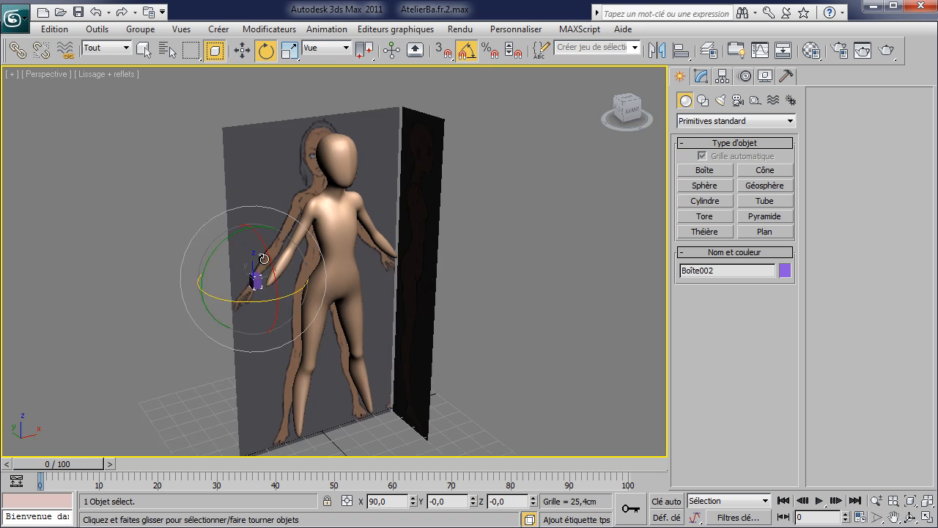
{"action": "left_click_drag", "start_coordinate": [179, 261], "coordinate": [151, 279]}
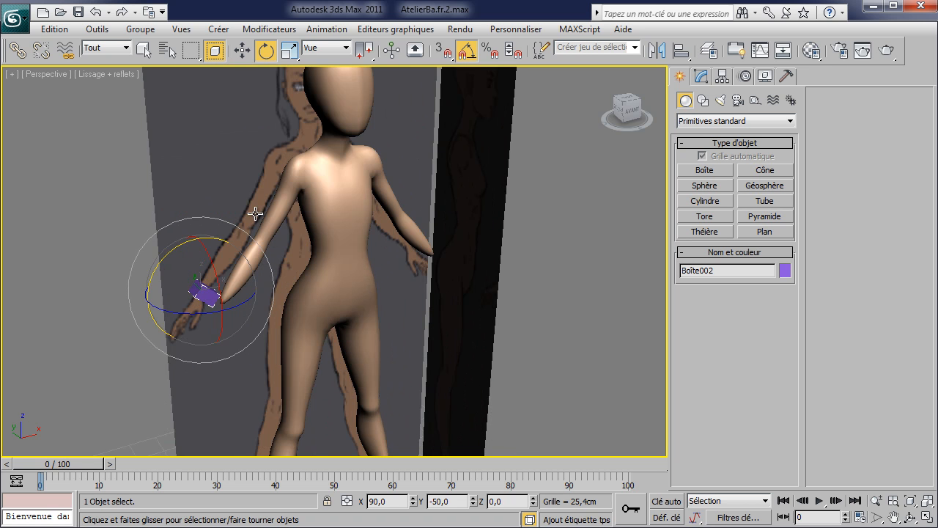
- Move the box forward in the left view to about Y -27 cm so it lines up with the arm
{"action": "right_click", "coordinate": [219, 235]}
{"action": "left_click", "coordinate": [250, 243]}
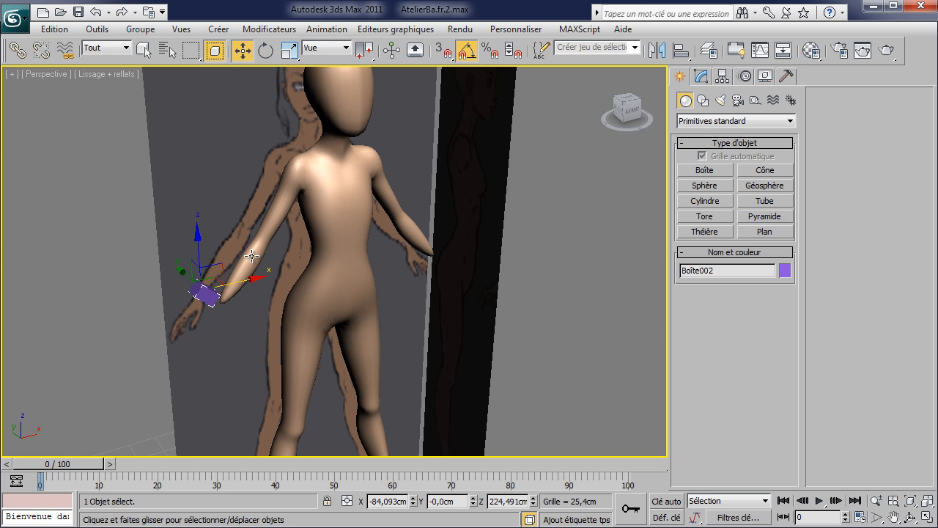
{"action": "key", "text": "l"}
{"action": "middle_click_drag", "start_coordinate": [348, 233], "coordinate": [305, 335]}
{"action": "scroll", "coordinate": [345, 255], "scroll_direction": "up", "scroll_amount": 6}
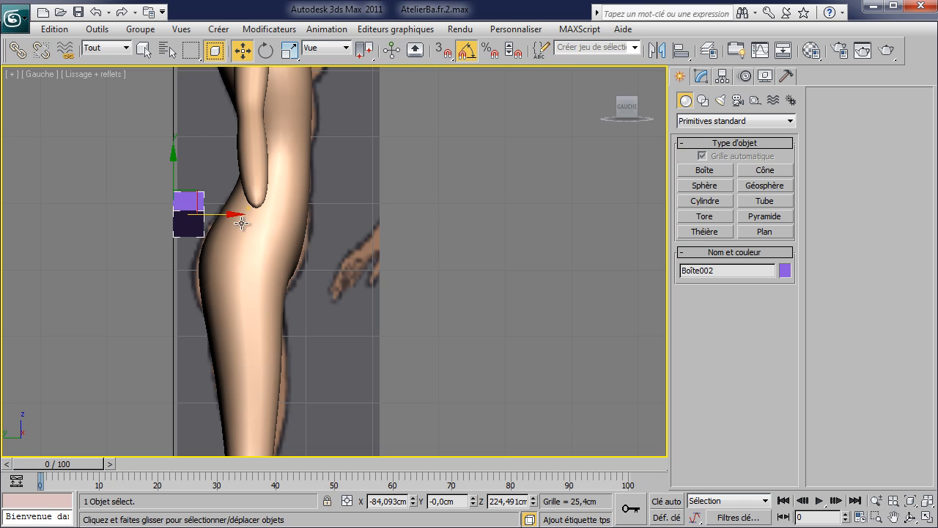
{"action": "left_click_drag", "start_coordinate": [223, 211], "coordinate": [294, 222]}
- Select the end-cap polygon of the body mesh's forearm at the wrist and delete it
{"action": "key", "text": "p"}
{"action": "middle_click_drag", "start_coordinate": [259, 260], "coordinate": [270, 174], "text": "alt"}
{"action": "left_click", "coordinate": [270, 175]}
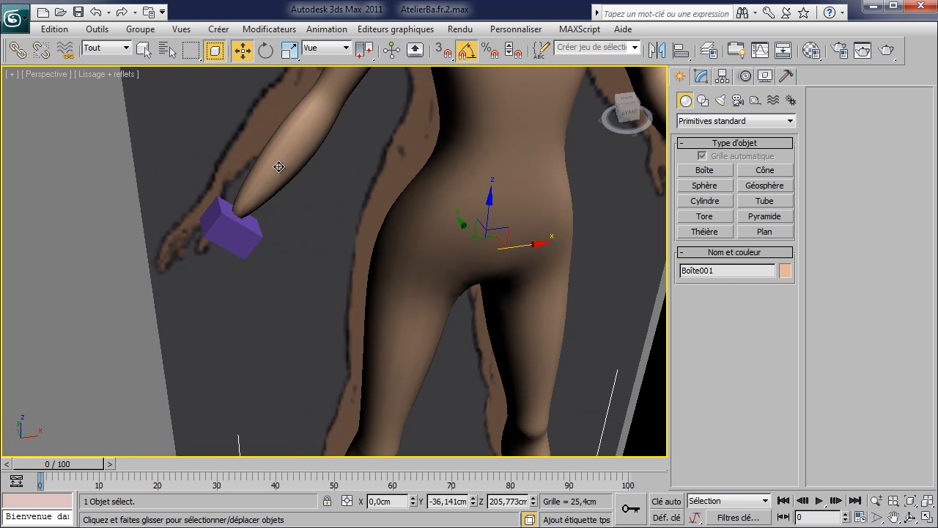
{"action": "left_click", "coordinate": [707, 77]}
{"action": "left_click", "coordinate": [714, 206]}
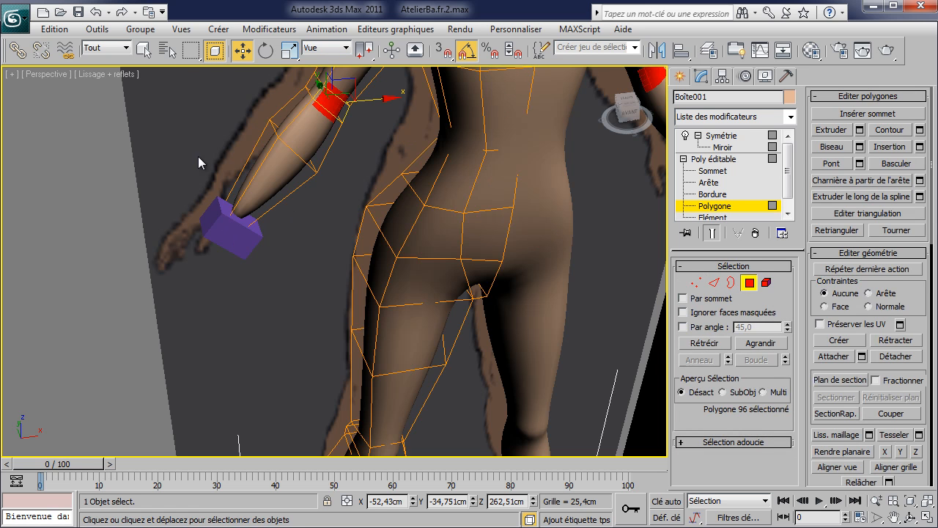
{"action": "left_click_drag", "start_coordinate": [272, 253], "coordinate": [274, 255]}
{"action": "left_click", "coordinate": [277, 269]}
- Delete the end-cap polygon at the ankle of the body mesh and leave polygon editing
{"action": "middle_click_drag", "start_coordinate": [278, 269], "coordinate": [230, 109]}
{"action": "middle_click_drag", "start_coordinate": [249, 389], "coordinate": [217, 201]}
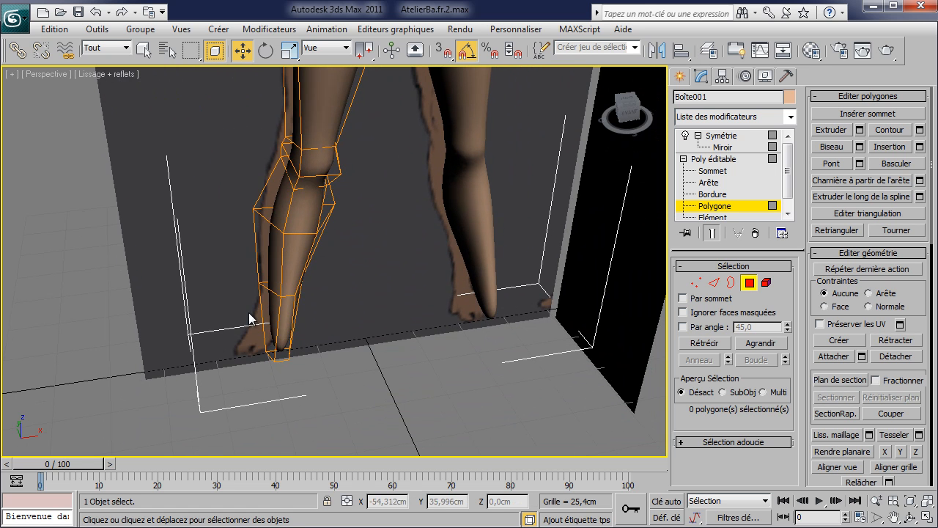
{"action": "left_click_drag", "start_coordinate": [321, 405], "coordinate": [318, 405]}
{"action": "left_click", "coordinate": [318, 405]}
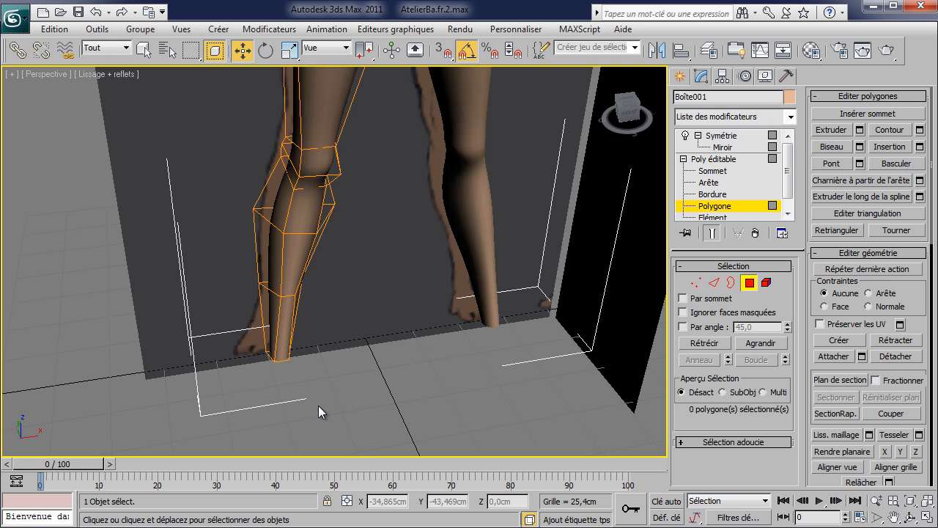
{"action": "left_click", "coordinate": [749, 282]}
- Select the wrist box in the front view and convert it to an editable poly
{"action": "middle_click_drag", "start_coordinate": [310, 225], "coordinate": [415, 287]}
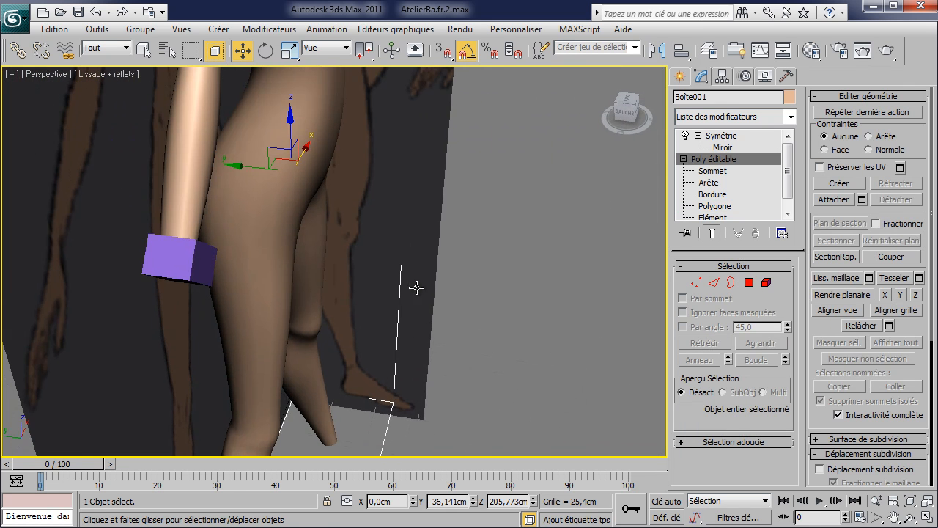
{"action": "left_click", "coordinate": [182, 261]}
{"action": "key", "text": "f"}
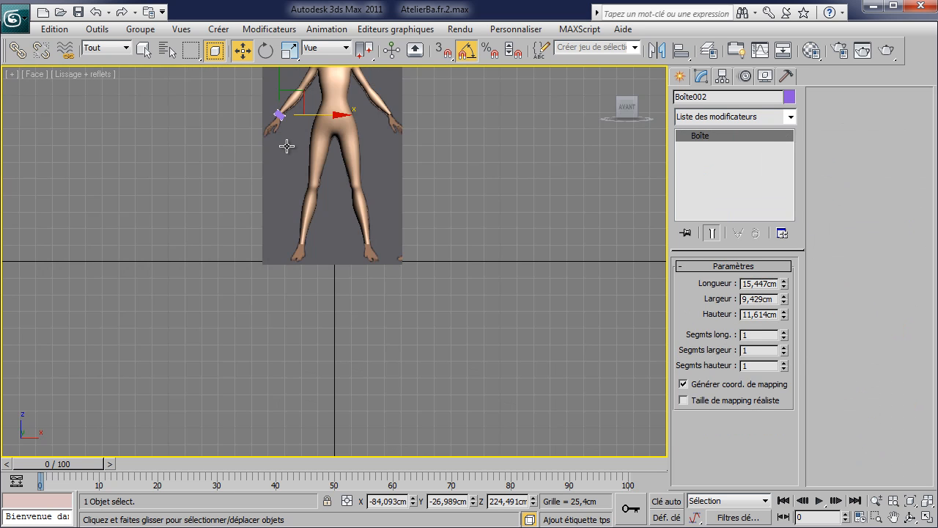
{"action": "scroll", "coordinate": [342, 247], "scroll_direction": "up", "scroll_amount": 10}
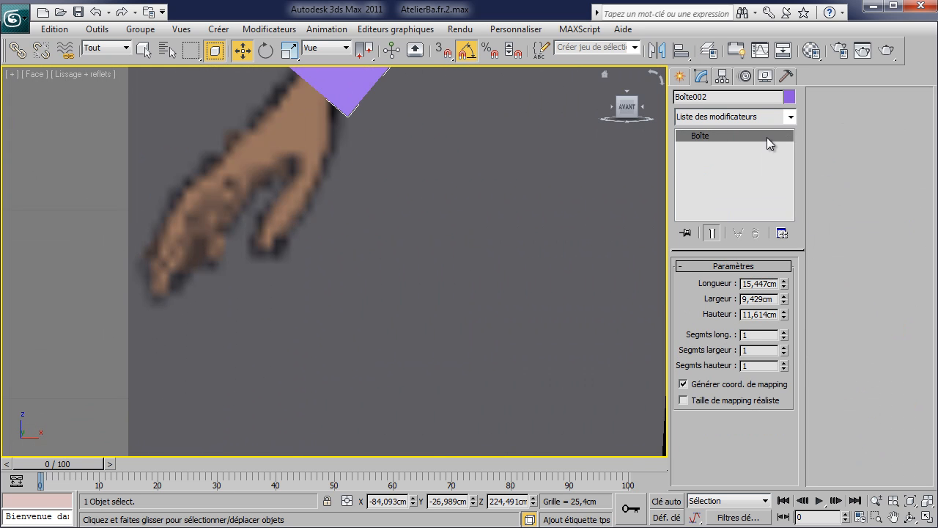
{"action": "right_click", "coordinate": [740, 135]}
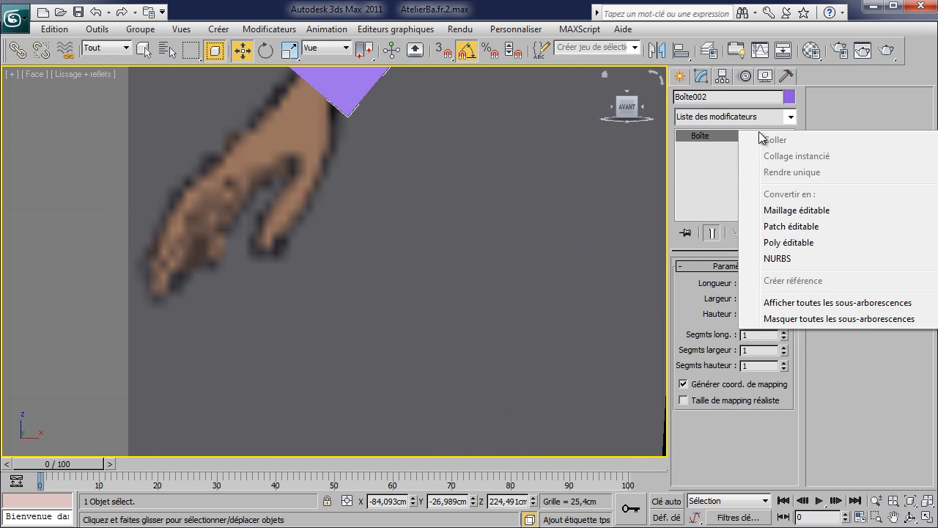
{"action": "left_click", "coordinate": [803, 243]}
- Make the box see-through and move its four corner vertex pairs inward in the front view to fit the wrist
{"action": "left_click", "coordinate": [684, 136]}
{"action": "left_click", "coordinate": [711, 147]}
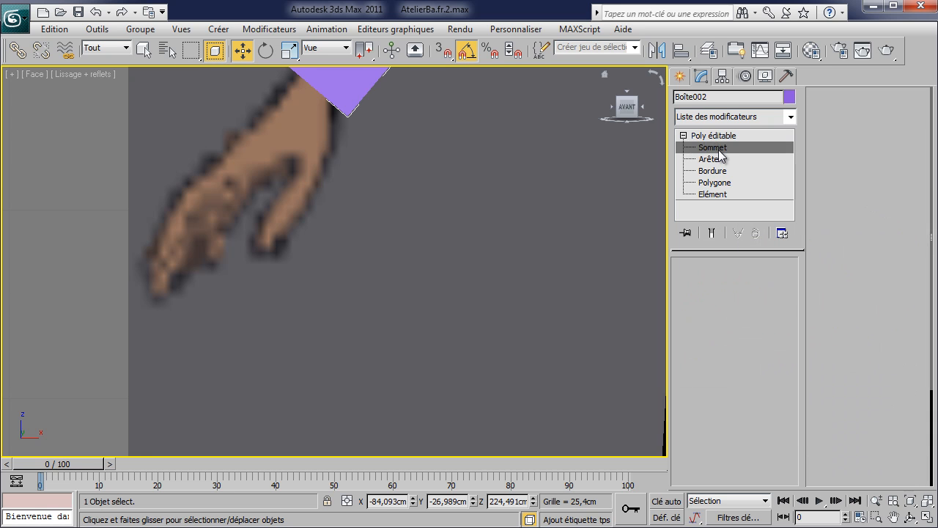
{"action": "scroll", "coordinate": [557, 224], "scroll_direction": "down", "scroll_amount": 3}
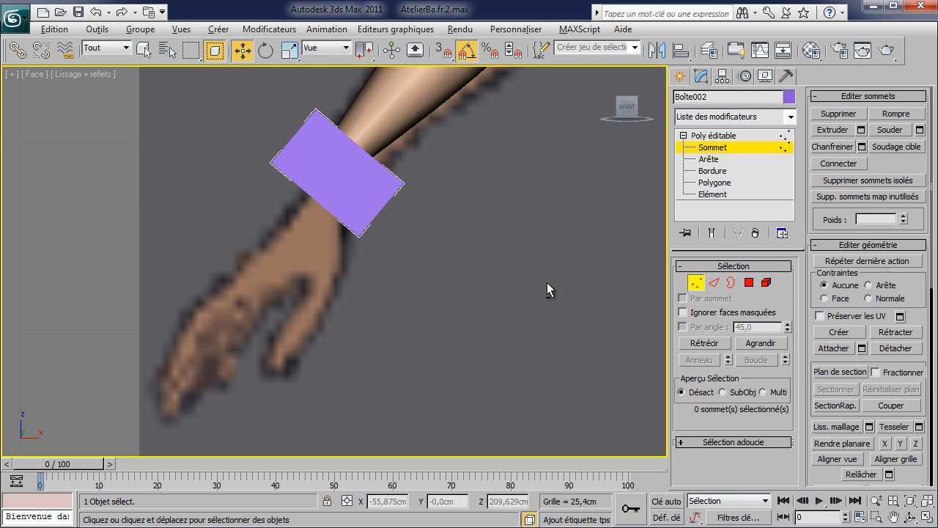
{"action": "key", "text": "alt+x"}
{"action": "middle_click_drag", "start_coordinate": [389, 199], "coordinate": [434, 244]}
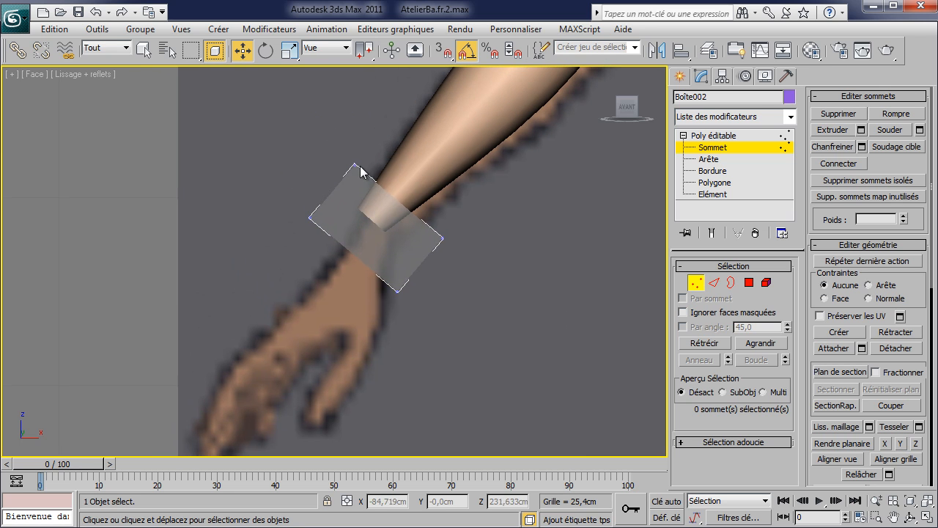
{"action": "left_click_drag", "start_coordinate": [324, 148], "coordinate": [375, 186]}
{"action": "left_click_drag", "start_coordinate": [377, 149], "coordinate": [389, 166]}
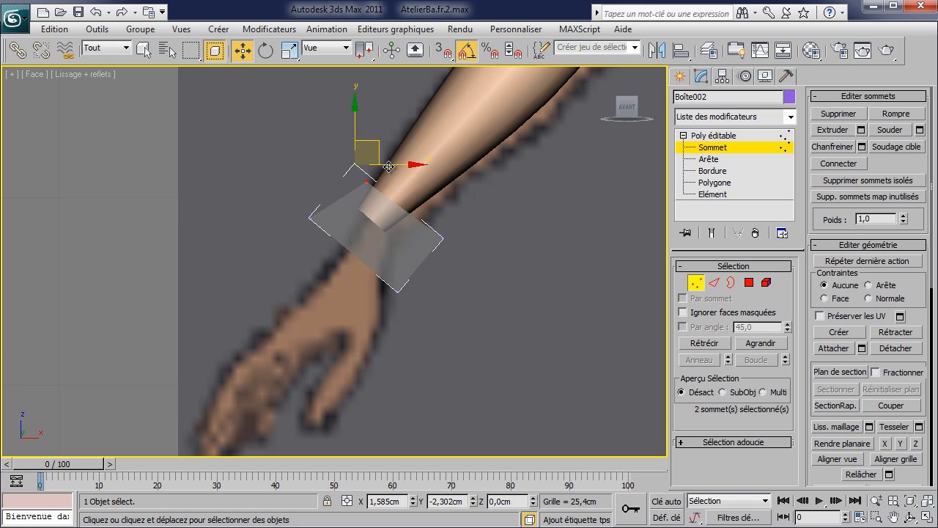
{"action": "left_click_drag", "start_coordinate": [480, 260], "coordinate": [442, 199]}
{"action": "left_click_drag", "start_coordinate": [382, 279], "coordinate": [408, 239]}
{"action": "left_click_drag", "start_coordinate": [296, 209], "coordinate": [327, 242]}
{"action": "left_click_drag", "start_coordinate": [331, 201], "coordinate": [359, 204]}
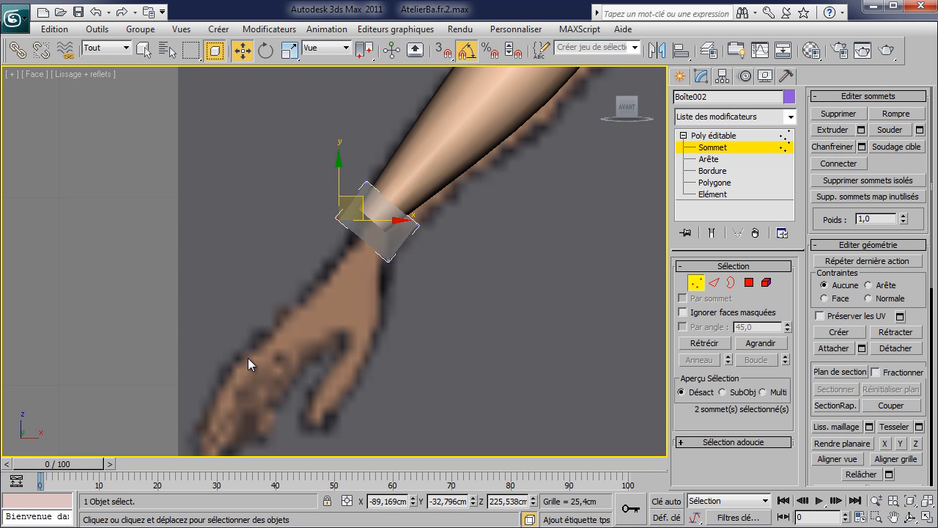
- Show edged faces and use a fence selection region to select the box polygon facing the hand
{"action": "left_click", "coordinate": [748, 282]}
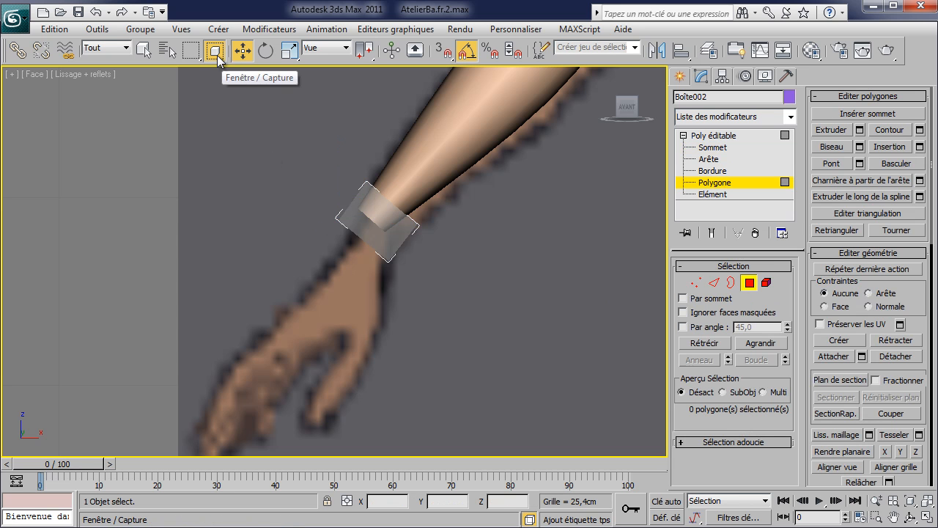
{"action": "key", "text": "F4"}
{"action": "left_click_drag", "start_coordinate": [194, 53], "coordinate": [195, 125]}
{"action": "left_click_drag", "start_coordinate": [321, 182], "coordinate": [416, 266]}
{"action": "left_click", "coordinate": [222, 263]}
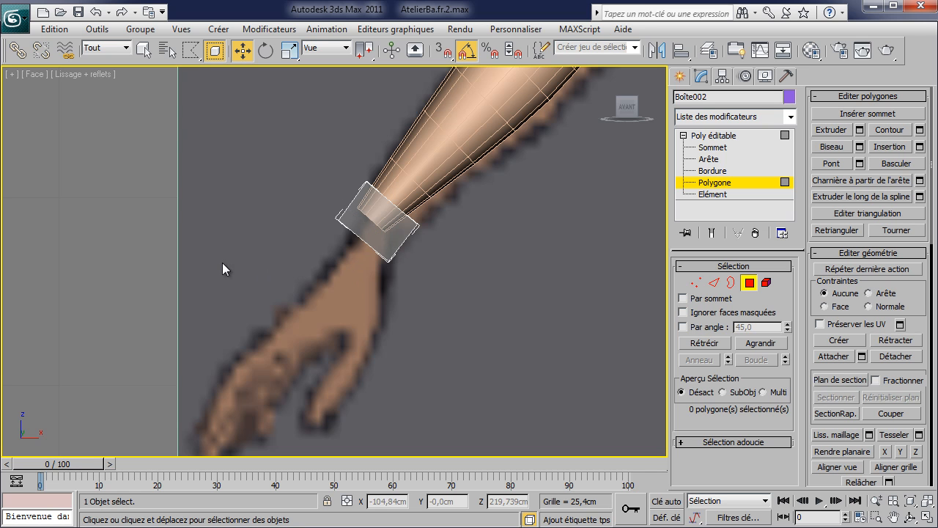
{"action": "left_click", "coordinate": [300, 182]}
{"action": "key", "text": "F4"}
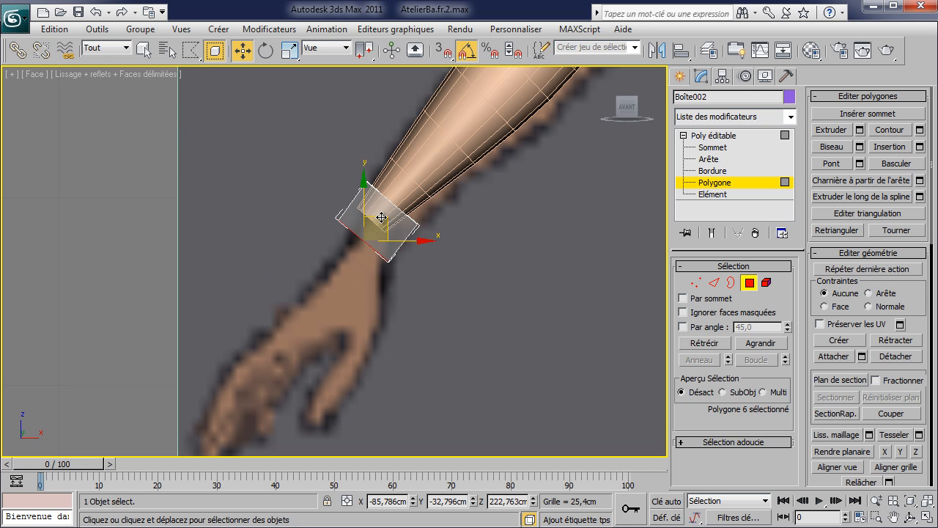
- Extrude the wrist box's hand-side polygon four times along the hand: once by 11.028 cm, then three times by 7.063 cm
{"action": "left_click", "coordinate": [860, 147]}
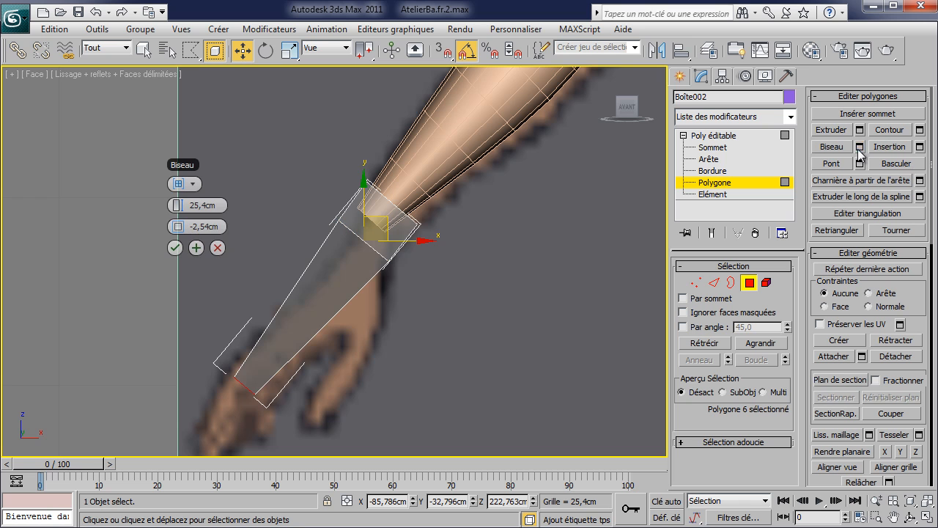
{"action": "left_click", "coordinate": [217, 248]}
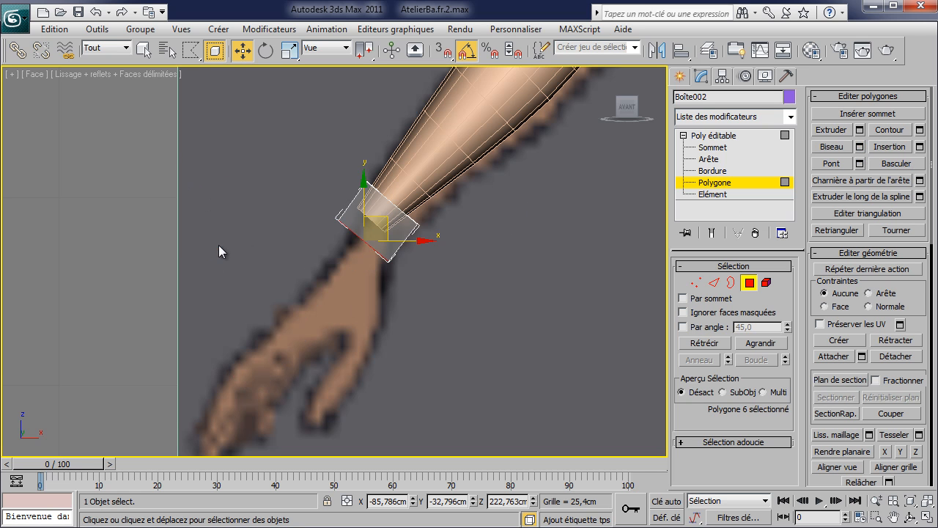
{"action": "left_click", "coordinate": [861, 131]}
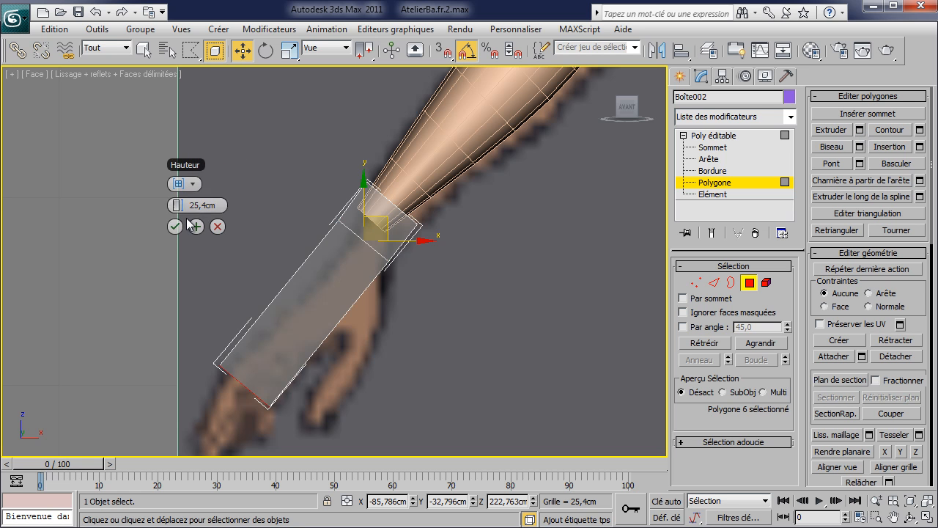
{"action": "left_click_drag", "start_coordinate": [183, 204], "coordinate": [79, 199]}
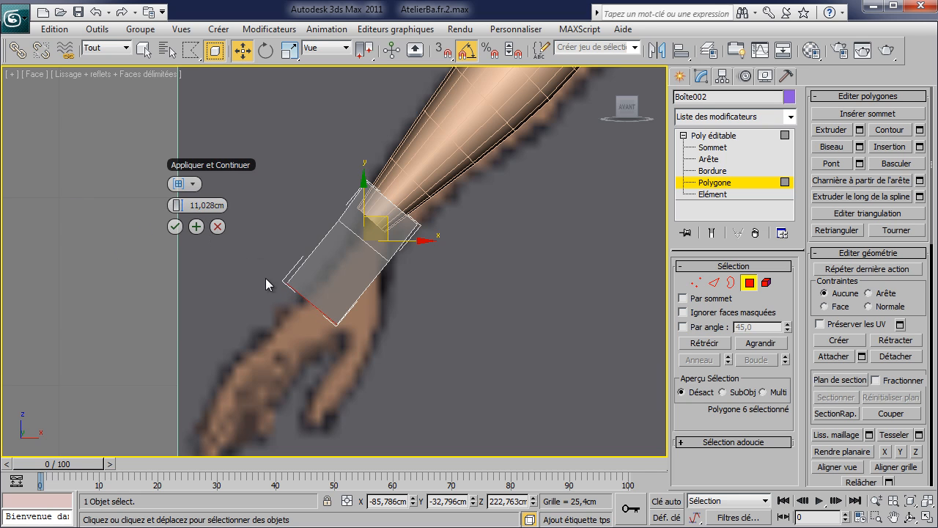
{"action": "left_click", "coordinate": [196, 227]}
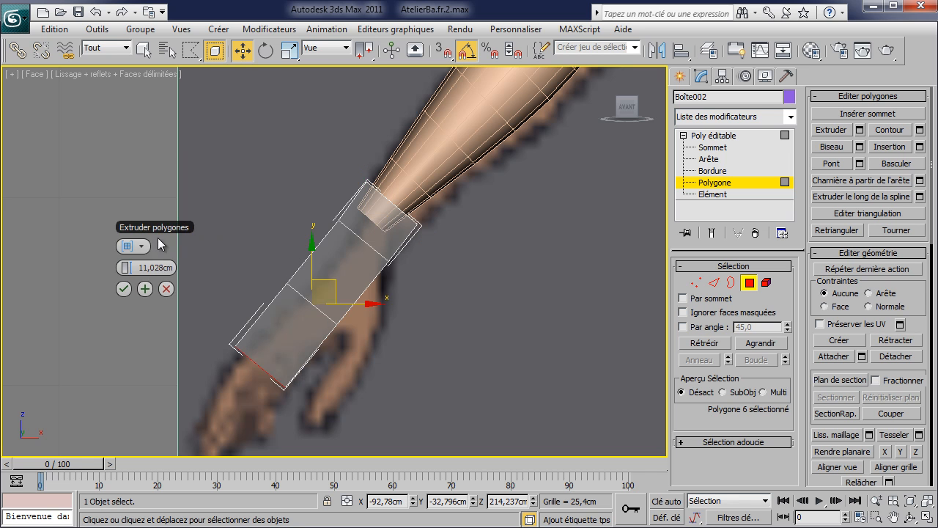
{"action": "left_click_drag", "start_coordinate": [131, 268], "coordinate": [101, 279]}
{"action": "left_click", "coordinate": [144, 289]}
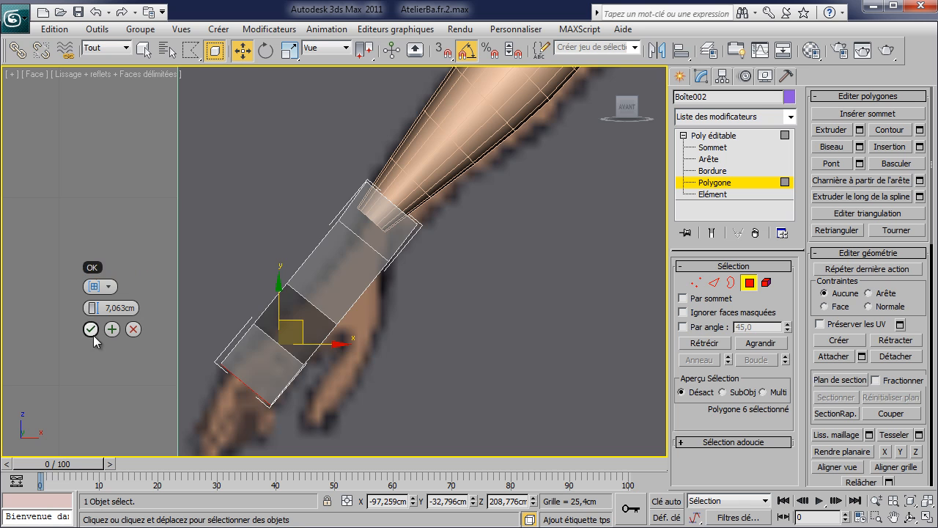
{"action": "left_click", "coordinate": [111, 329]}
{"action": "left_click", "coordinate": [57, 370]}
- Switch to vertex editing with a rectangular selection region and move the vertex pairs where the hand meets the wrist inward to the reference outline
{"action": "middle_click_drag", "start_coordinate": [251, 282], "coordinate": [286, 157]}
{"action": "left_click", "coordinate": [695, 285]}
{"action": "middle_click_drag", "start_coordinate": [550, 247], "coordinate": [563, 291]}
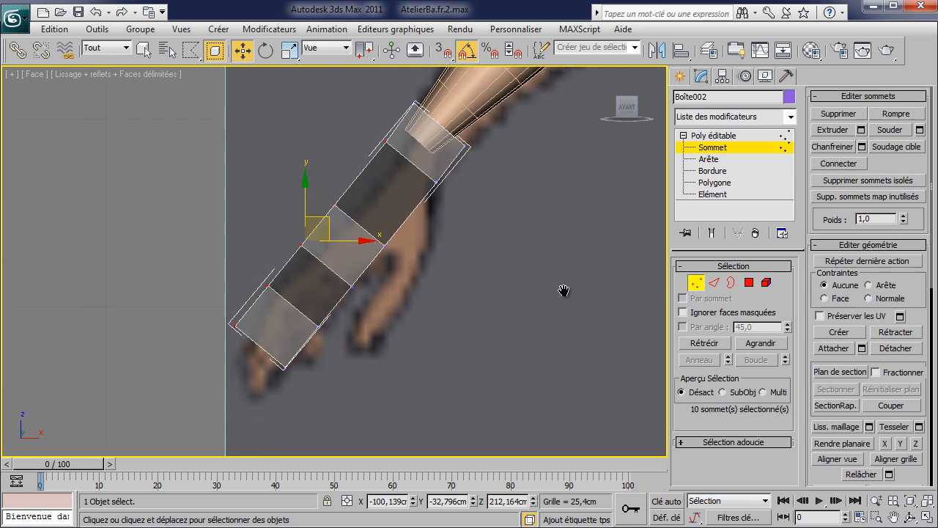
{"action": "scroll", "coordinate": [487, 196], "scroll_direction": "up", "scroll_amount": 2}
{"action": "left_click_drag", "start_coordinate": [421, 124], "coordinate": [201, 84]}
{"action": "left_click_drag", "start_coordinate": [190, 49], "coordinate": [191, 53]}
{"action": "left_click_drag", "start_coordinate": [420, 118], "coordinate": [422, 119]}
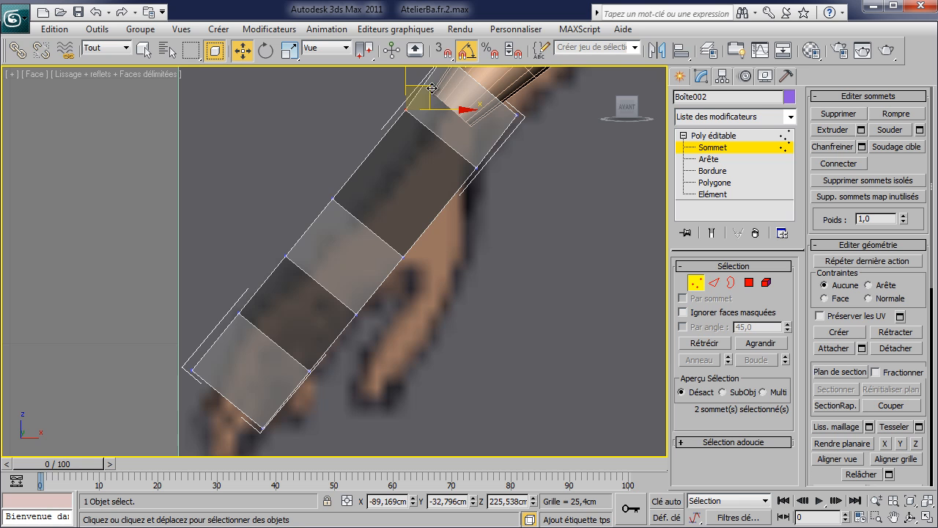
{"action": "left_click_drag", "start_coordinate": [473, 158], "coordinate": [472, 155]}
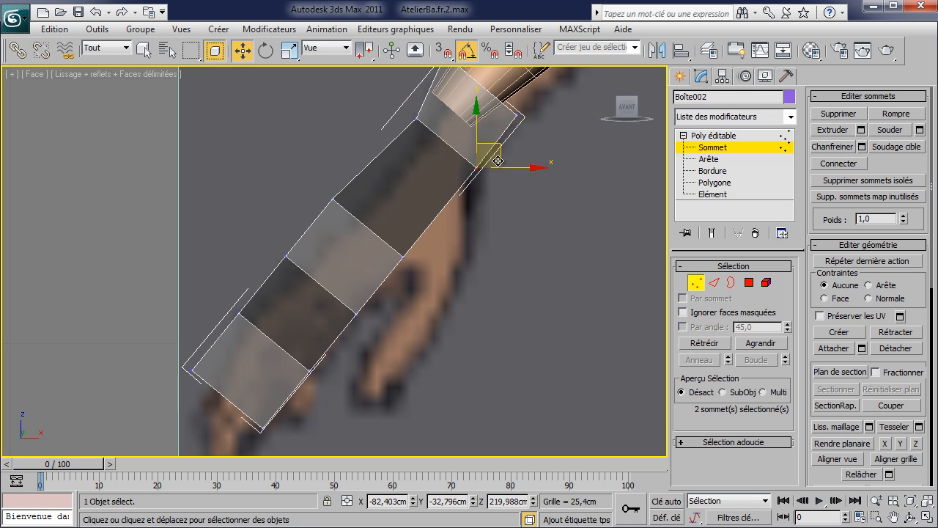
- Move the vertex pairs of the two middle cross-sections of the hand to match the palm and knuckle outline in the front reference
{"action": "left_click_drag", "start_coordinate": [415, 260], "coordinate": [370, 196]}
{"action": "left_click_drag", "start_coordinate": [307, 271], "coordinate": [307, 270]}
{"action": "left_click_drag", "start_coordinate": [311, 233], "coordinate": [329, 244]}
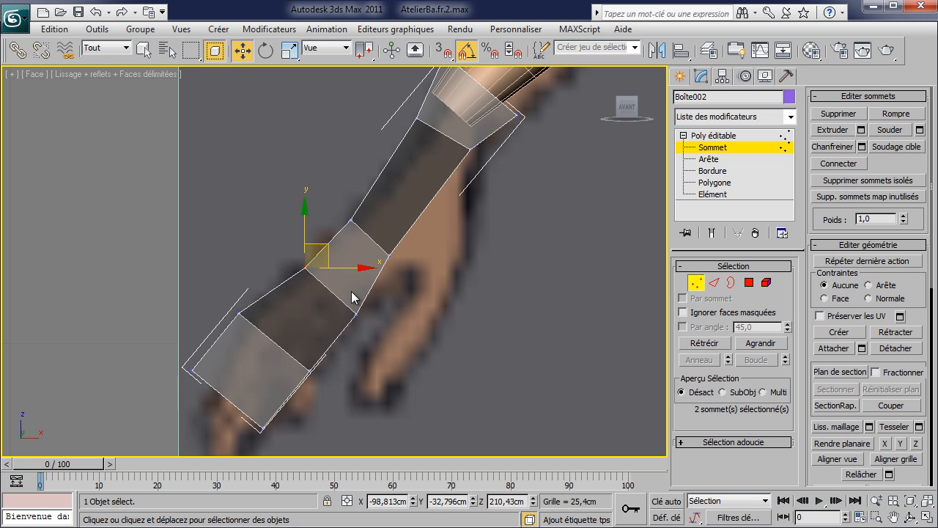
{"action": "left_click_drag", "start_coordinate": [367, 334], "coordinate": [427, 242]}
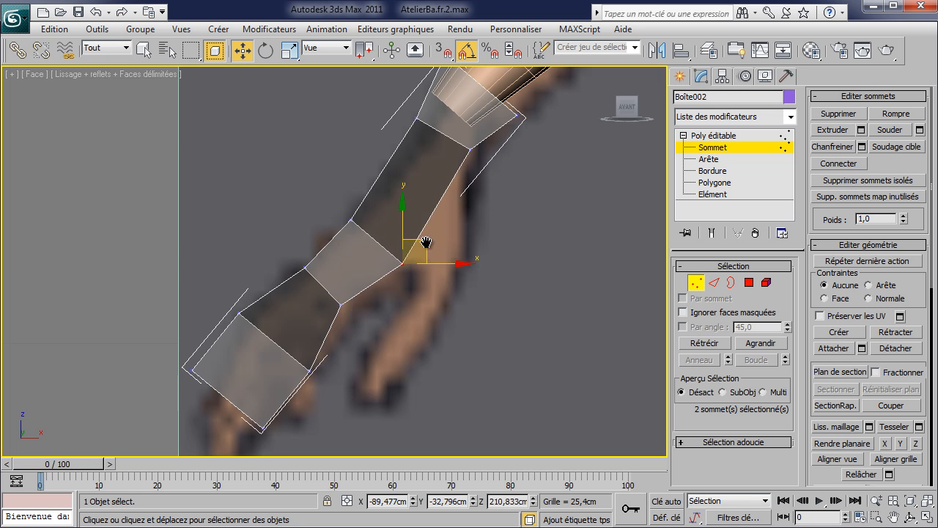
{"action": "middle_click_drag", "start_coordinate": [427, 243], "coordinate": [480, 168]}
{"action": "left_click_drag", "start_coordinate": [344, 264], "coordinate": [361, 252]}
- Reposition the lower finger-joint vertex pair and both fingertip vertex pairs to fit the fingers in the front reference
{"action": "left_click", "coordinate": [345, 352]}
{"action": "left_click_drag", "start_coordinate": [310, 321], "coordinate": [343, 391]}
{"action": "left_click_drag", "start_coordinate": [340, 338], "coordinate": [313, 373]}
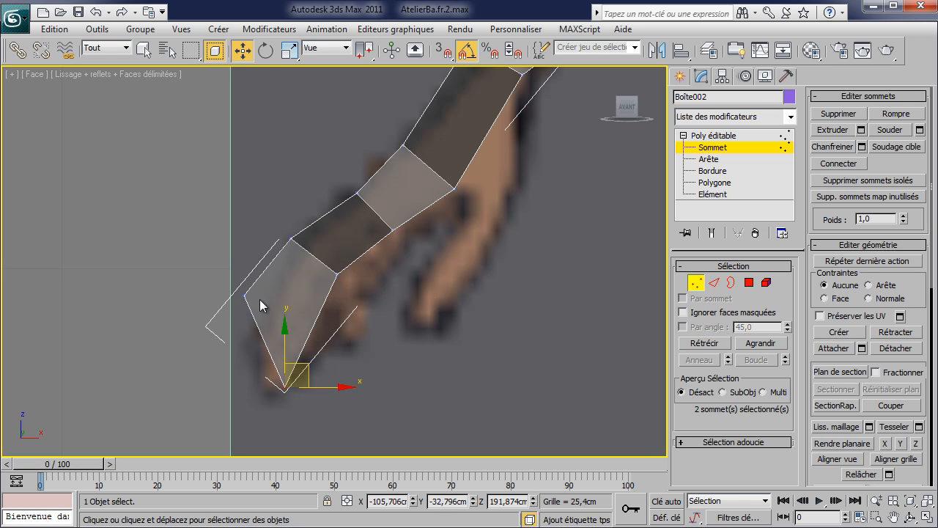
{"action": "left_click_drag", "start_coordinate": [265, 320], "coordinate": [266, 321]}
{"action": "left_click_drag", "start_coordinate": [270, 281], "coordinate": [283, 360]}
- Fine-tune the upper vertex pairs along the fingers and the back of the hand to follow the reference contour
{"action": "left_click_drag", "start_coordinate": [318, 261], "coordinate": [318, 262]}
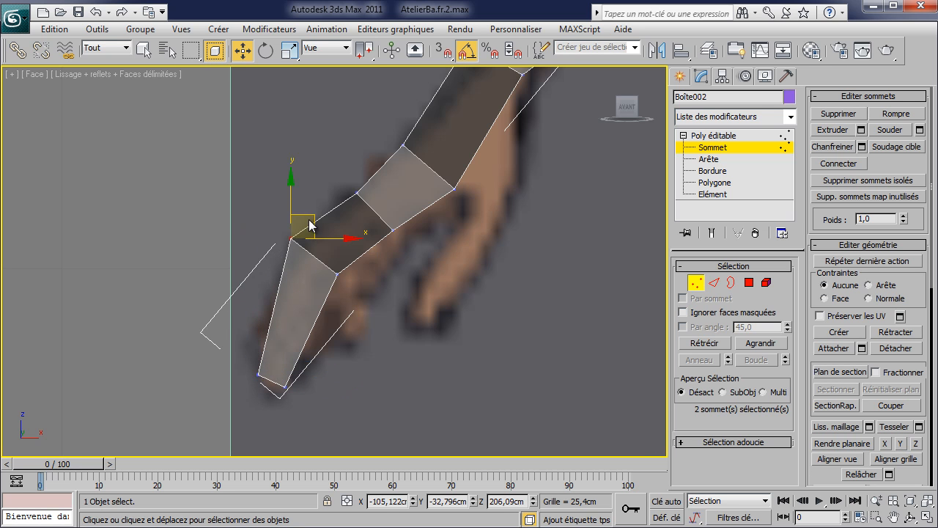
{"action": "left_click_drag", "start_coordinate": [311, 218], "coordinate": [320, 225]}
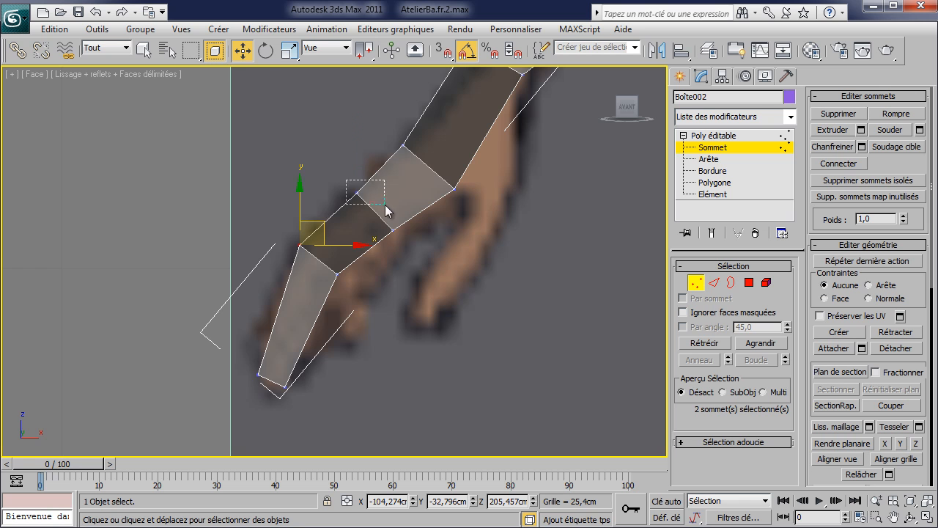
{"action": "left_click_drag", "start_coordinate": [385, 204], "coordinate": [385, 204]}
{"action": "left_click_drag", "start_coordinate": [373, 173], "coordinate": [365, 172]}
{"action": "left_click_drag", "start_coordinate": [421, 163], "coordinate": [423, 162]}
{"action": "scroll", "coordinate": [411, 183], "scroll_direction": "down", "scroll_amount": 4}
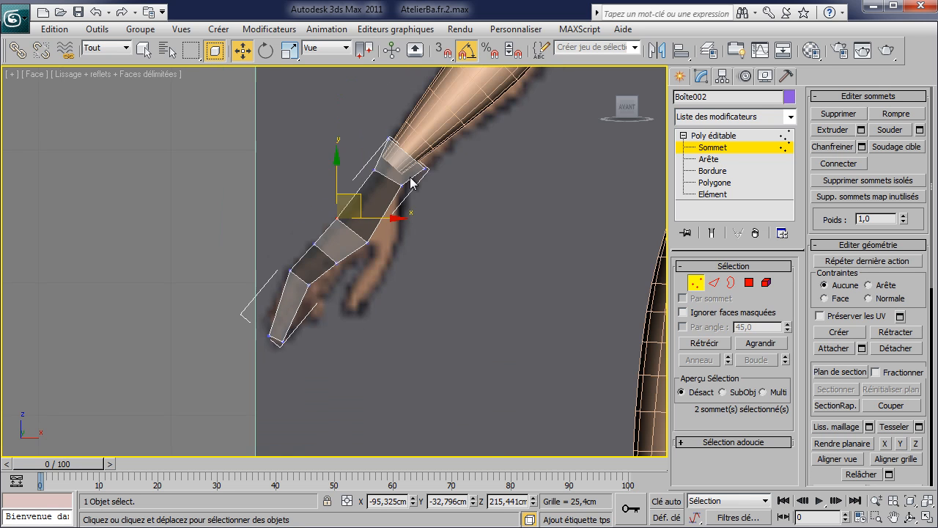
{"action": "scroll", "coordinate": [415, 196], "scroll_direction": "up", "scroll_amount": 2}
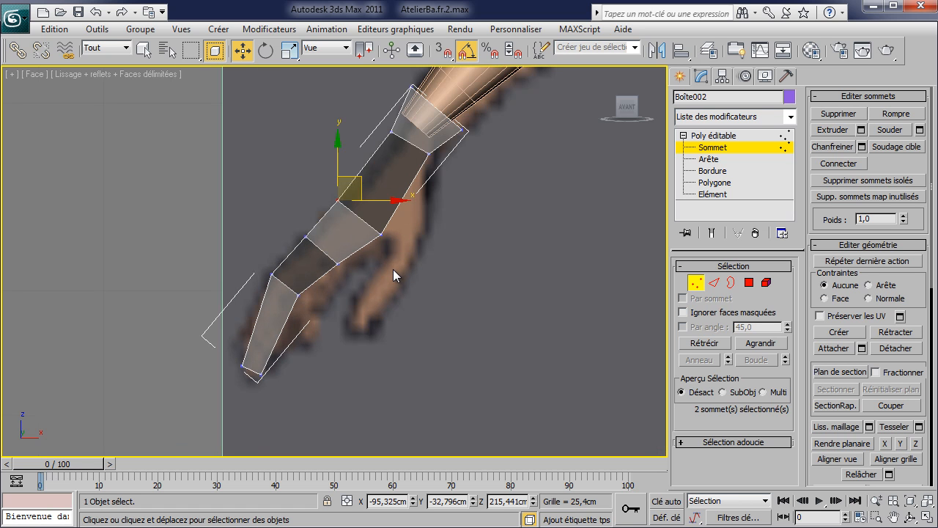
- In the perspective view, move the side vertices of the hand mesh so that the wrist is narrower than the palm
{"action": "key", "text": "p"}
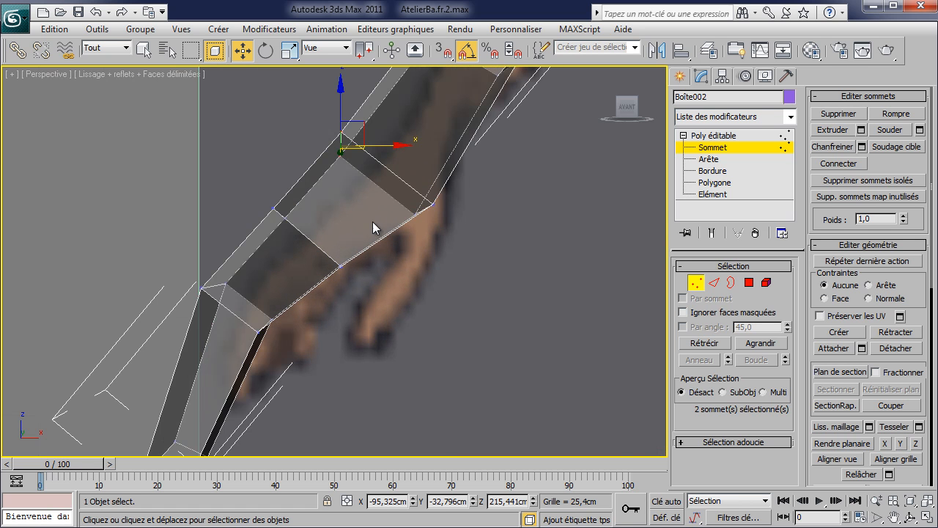
{"action": "scroll", "coordinate": [330, 226], "scroll_direction": "down", "scroll_amount": 5}
{"action": "middle_click_drag", "start_coordinate": [330, 226], "coordinate": [450, 253], "text": "alt"}
{"action": "left_click_drag", "start_coordinate": [449, 264], "coordinate": [398, 249]}
{"action": "left_click_drag", "start_coordinate": [458, 320], "coordinate": [458, 320]}
{"action": "left_click_drag", "start_coordinate": [408, 296], "coordinate": [383, 302]}
{"action": "left_click", "coordinate": [414, 311]}
{"action": "left_click", "coordinate": [429, 344]}
{"action": "middle_click_drag", "start_coordinate": [436, 322], "coordinate": [362, 303], "text": "alt"}
{"action": "left_click_drag", "start_coordinate": [362, 304], "coordinate": [360, 302]}
{"action": "middle_click_drag", "start_coordinate": [453, 322], "coordinate": [512, 360], "text": "alt"}
{"action": "left_click_drag", "start_coordinate": [495, 192], "coordinate": [493, 193]}
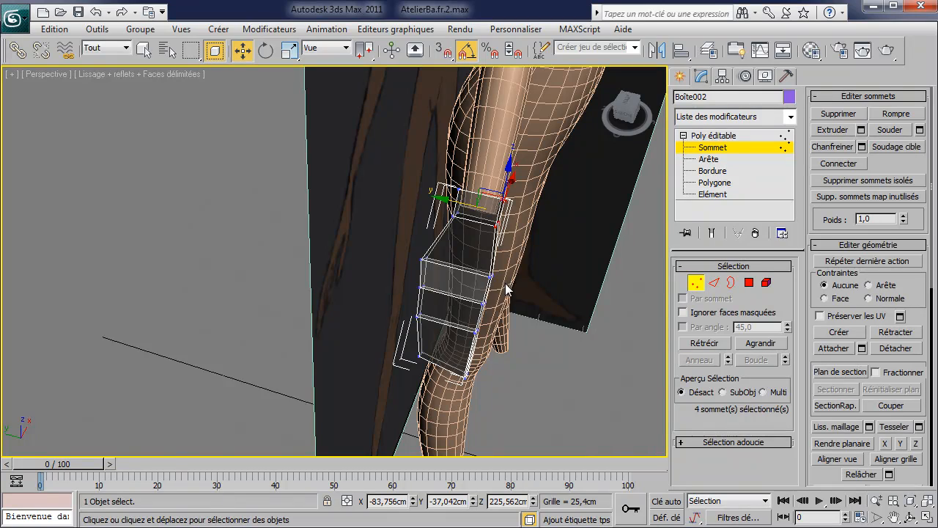
- Select the side palm polygon just below the wrist and extrude it slightly to start the thumb
{"action": "middle_click_drag", "start_coordinate": [486, 396], "coordinate": [559, 317], "text": "alt"}
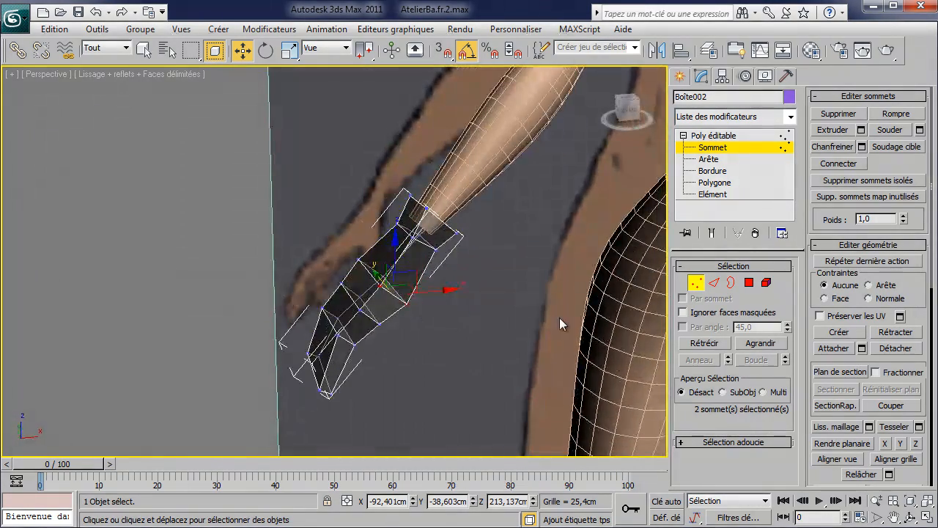
{"action": "key", "text": "4"}
{"action": "left_click", "coordinate": [406, 287]}
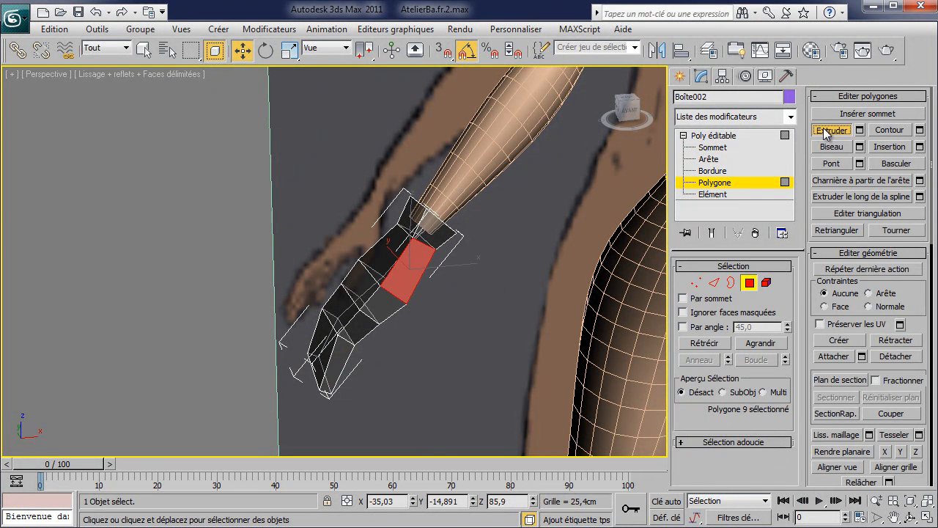
{"action": "left_click_drag", "start_coordinate": [418, 275], "coordinate": [405, 272]}
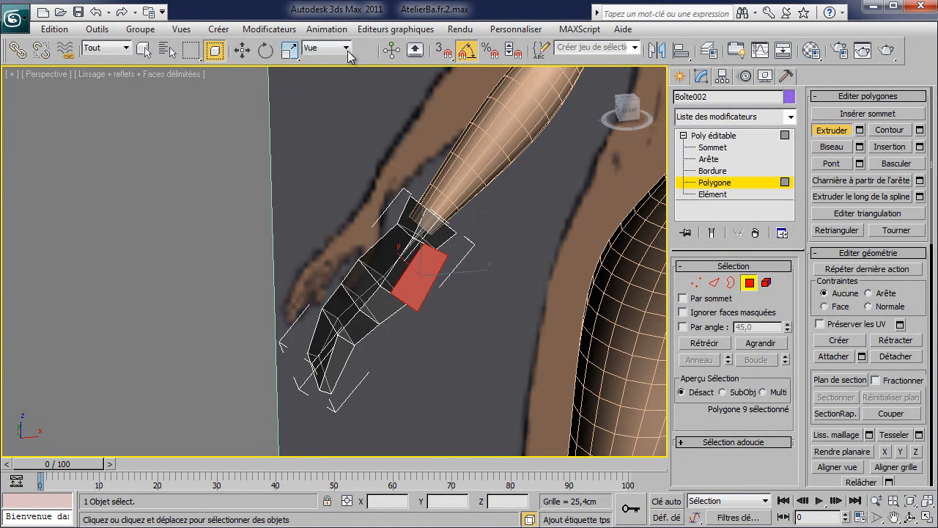
- Rotate the extruded thumb polygon about 20° around Y and move it away from the palm
{"action": "left_click", "coordinate": [266, 50]}
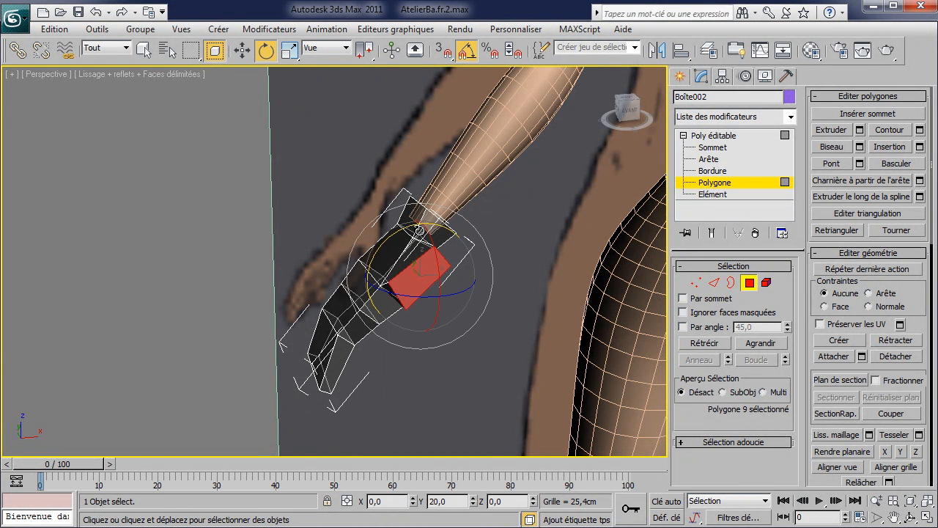
{"action": "left_click", "coordinate": [242, 51]}
{"action": "left_click_drag", "start_coordinate": [442, 252], "coordinate": [446, 273]}
- Rotate the thumb's end polygon around several axes, checking from different angles, until it faces down along the thumb's direction
{"action": "middle_click_drag", "start_coordinate": [446, 273], "coordinate": [466, 258], "text": "alt"}
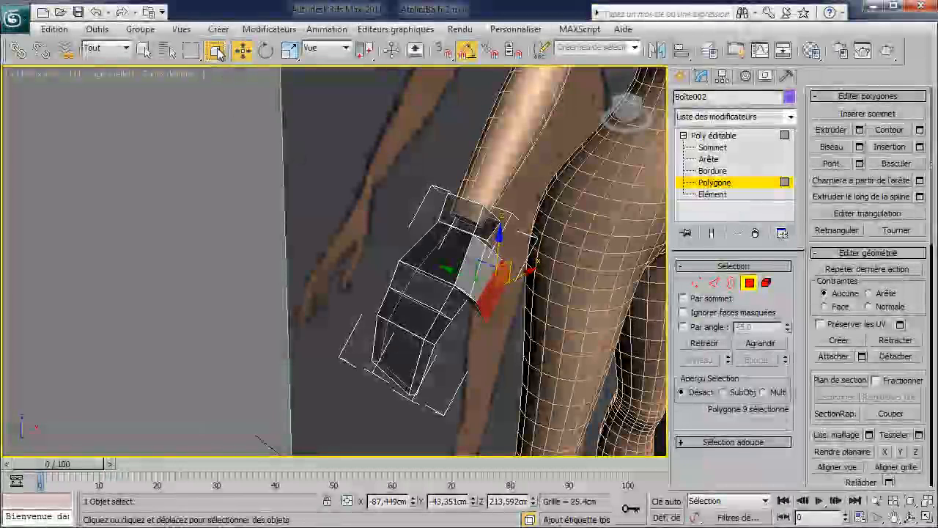
{"action": "key", "text": "e"}
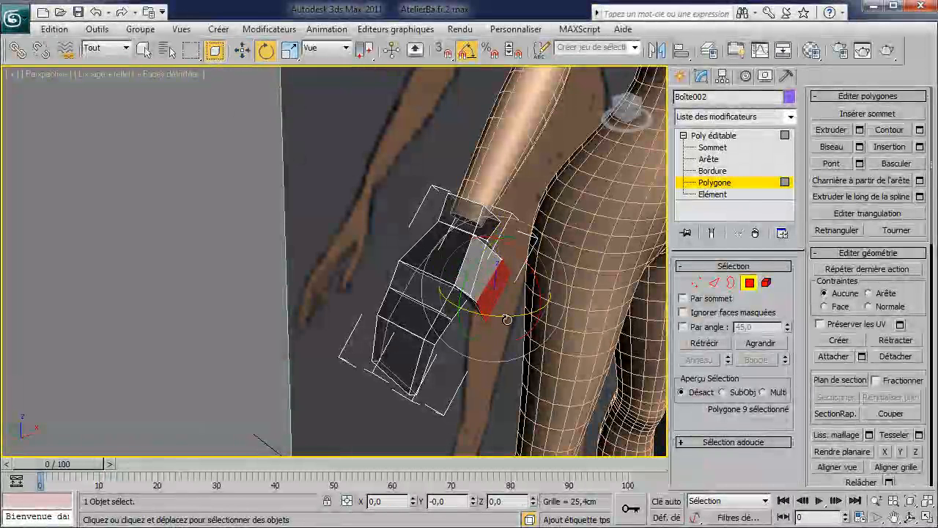
{"action": "left_click_drag", "start_coordinate": [500, 314], "coordinate": [489, 323]}
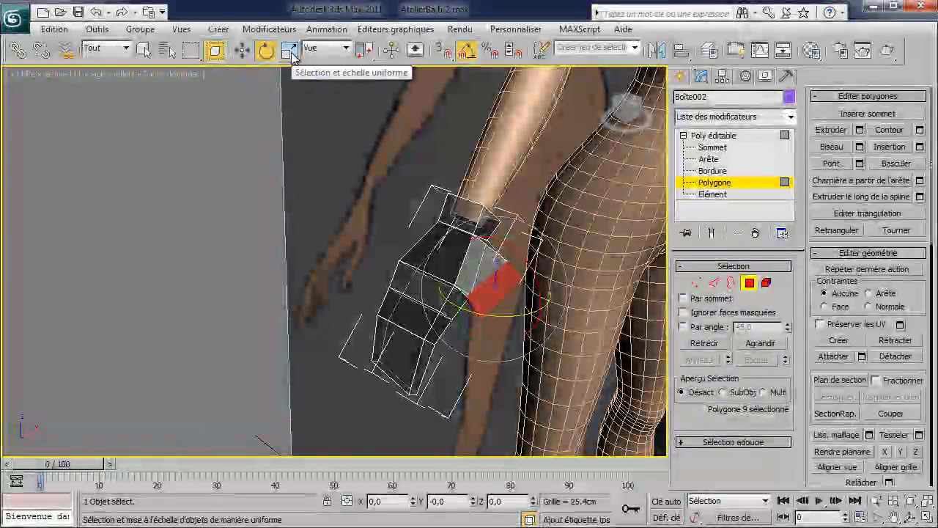
{"action": "left_click", "coordinate": [289, 50]}
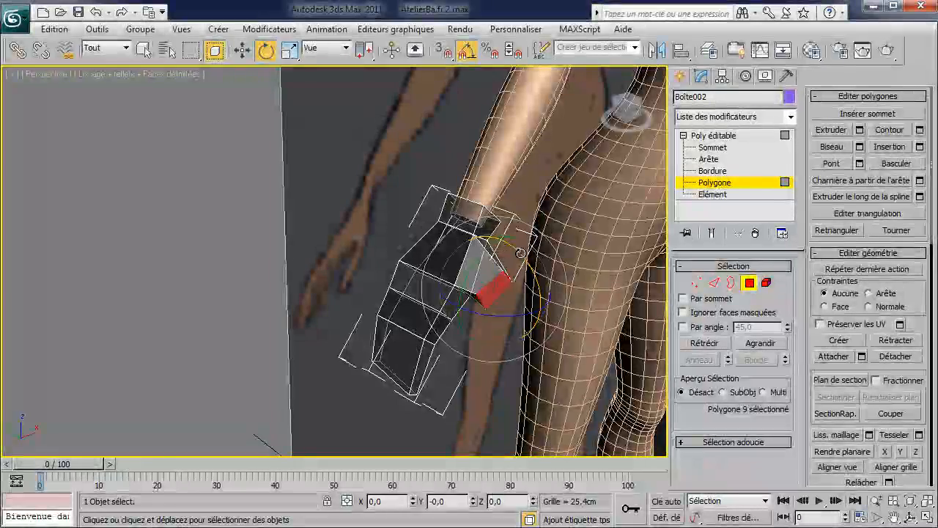
{"action": "left_click_drag", "start_coordinate": [524, 249], "coordinate": [531, 258]}
{"action": "middle_click_drag", "start_coordinate": [513, 268], "coordinate": [433, 231], "text": "alt"}
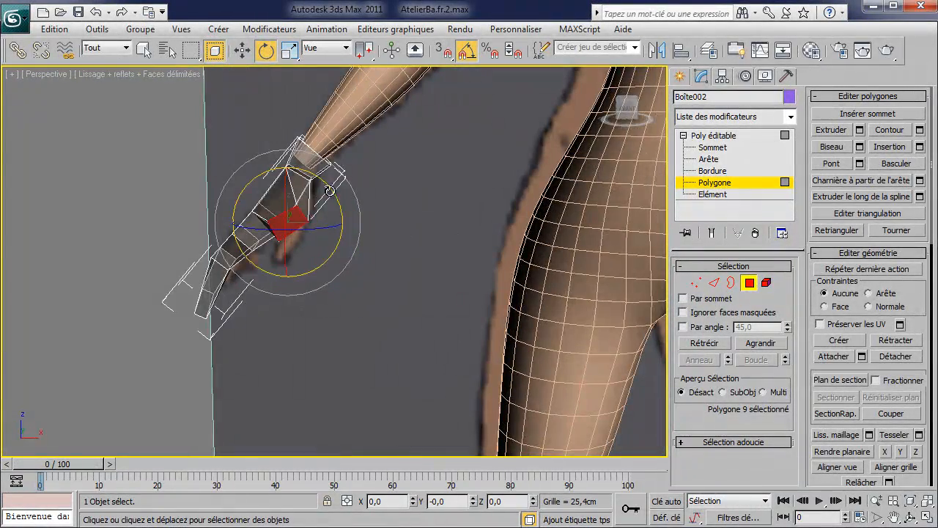
{"action": "middle_click_drag", "start_coordinate": [336, 172], "coordinate": [264, 216], "text": "alt"}
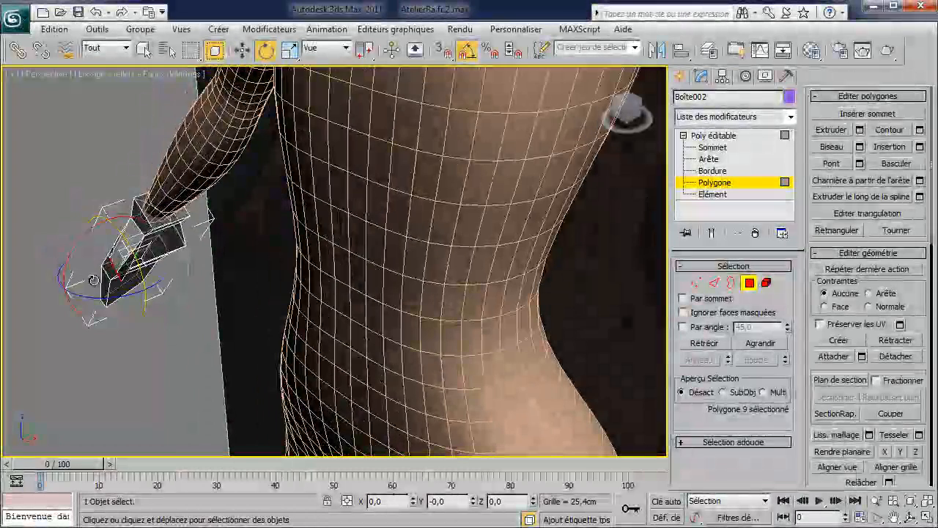
{"action": "left_click_drag", "start_coordinate": [92, 300], "coordinate": [103, 302]}
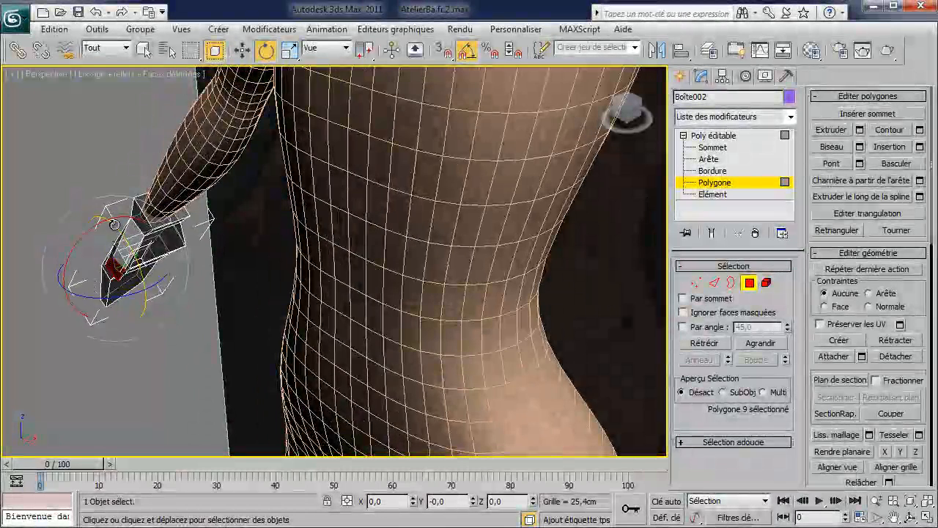
{"action": "left_click_drag", "start_coordinate": [66, 209], "coordinate": [51, 222]}
{"action": "middle_click_drag", "start_coordinate": [168, 214], "coordinate": [294, 185], "text": "alt"}
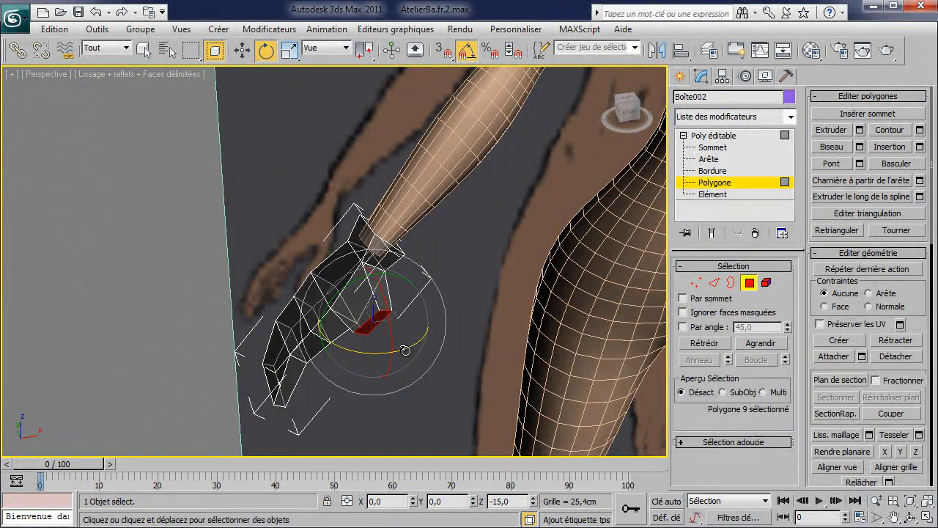
- Extrude a second thumb segment from the end polygon and scale that polygon down to taper the thumb
{"action": "left_click", "coordinate": [836, 130]}
{"action": "left_click_drag", "start_coordinate": [374, 322], "coordinate": [379, 310]}
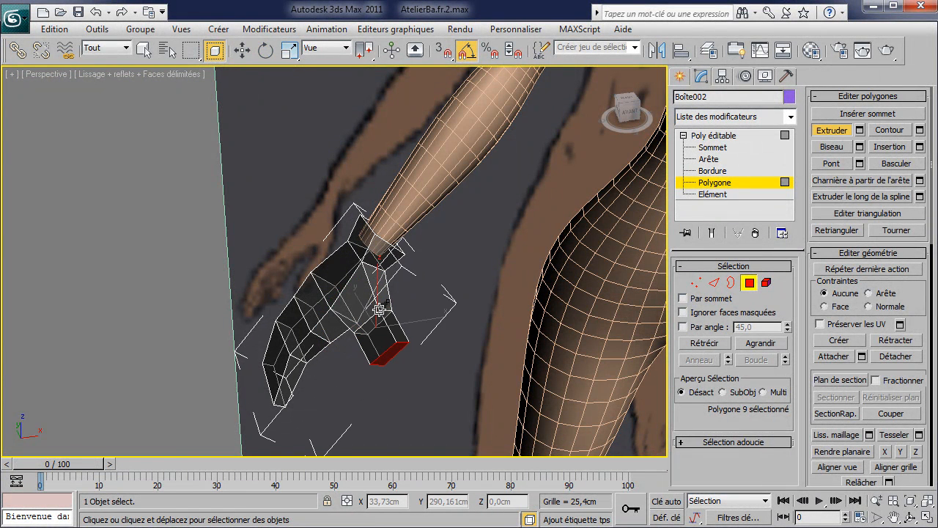
{"action": "key", "text": "r"}
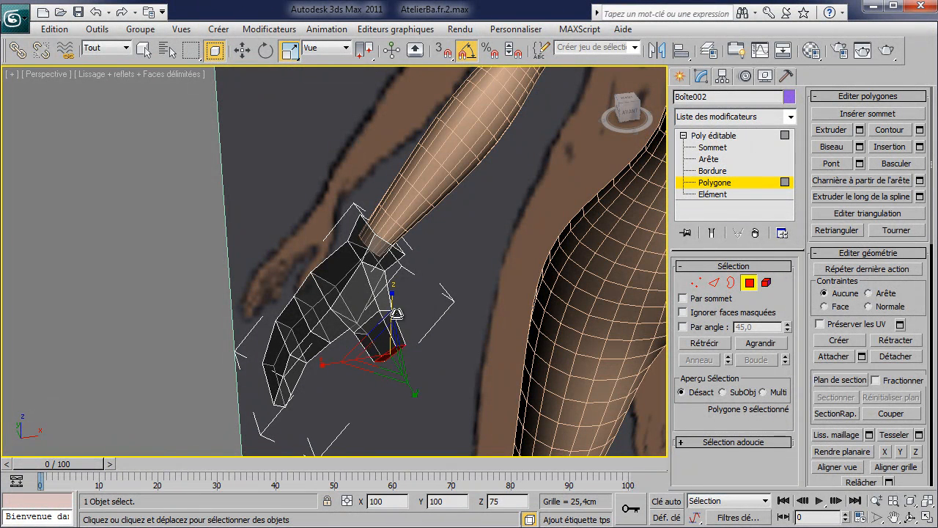
{"action": "left_click_drag", "start_coordinate": [398, 325], "coordinate": [403, 361]}
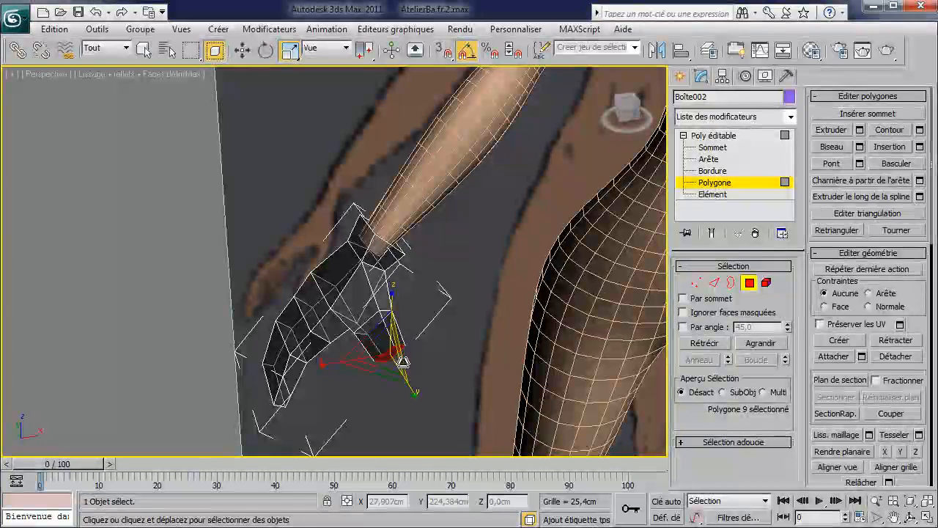
- Reposition the thumb's end polygon and adjust the hand's vertices to refine the palm and finger outline
{"action": "left_click", "coordinate": [241, 51]}
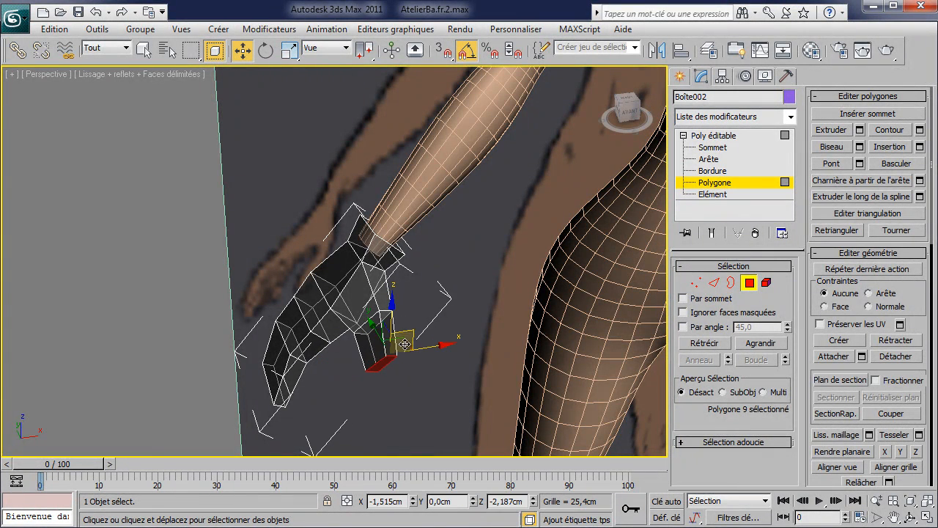
{"action": "middle_click_drag", "start_coordinate": [404, 344], "coordinate": [419, 373], "text": "alt"}
{"action": "scroll", "coordinate": [440, 314], "scroll_direction": "up", "scroll_amount": 3}
{"action": "middle_click_drag", "start_coordinate": [444, 311], "coordinate": [275, 287]}
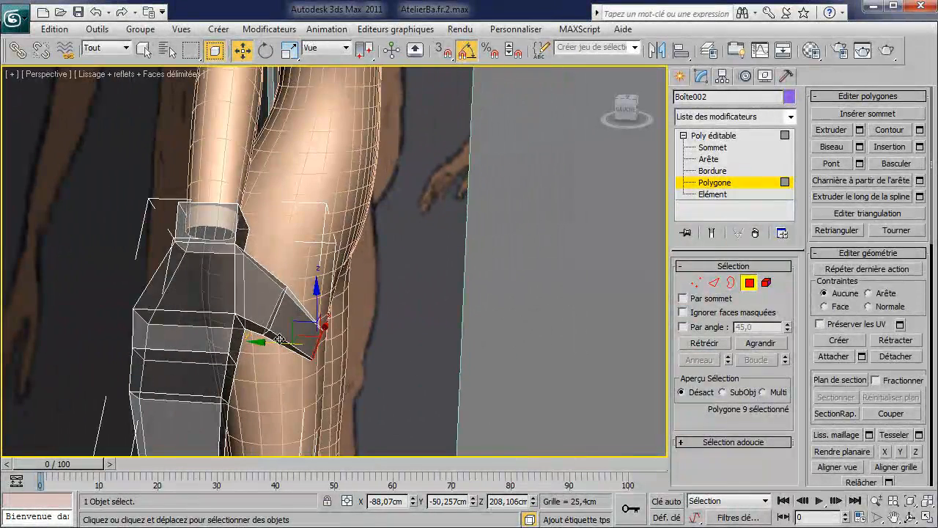
{"action": "left_click", "coordinate": [696, 282]}
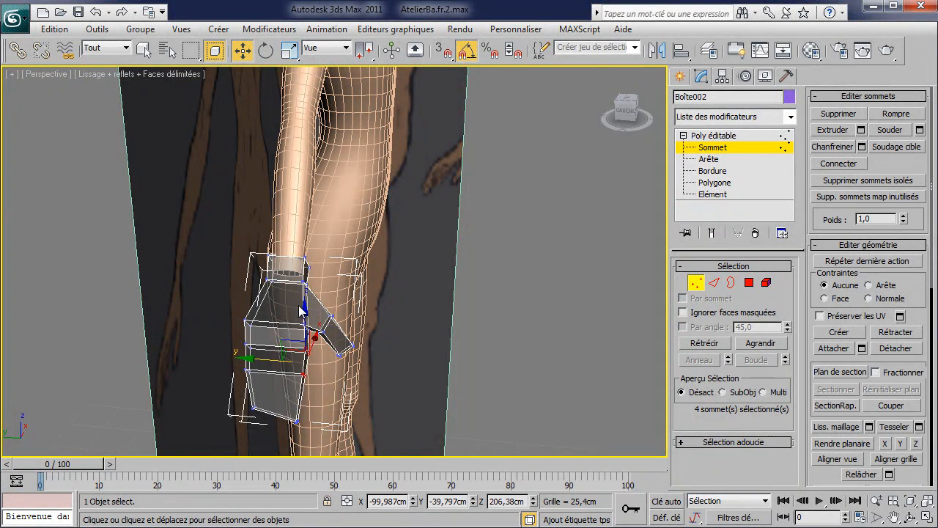
{"action": "scroll", "coordinate": [299, 311], "scroll_direction": "down", "scroll_amount": 5}
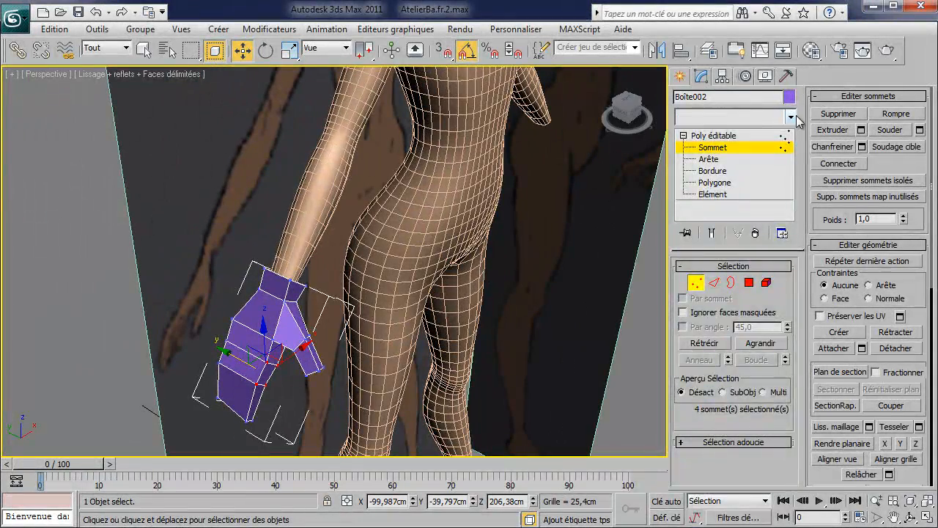
- Apply the Lissage rapide (TurboSmooth) modifier to the hand
{"action": "left_click", "coordinate": [791, 117]}
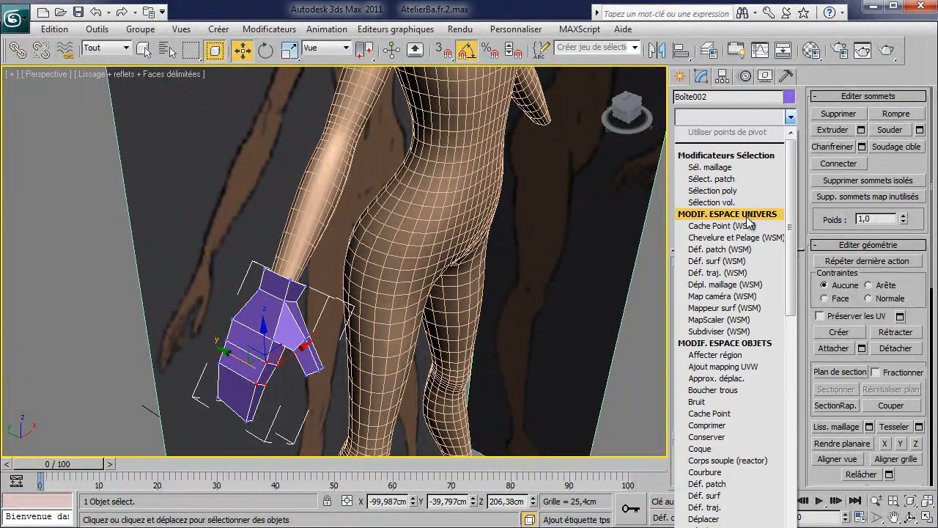
{"action": "scroll", "coordinate": [759, 361], "scroll_direction": "down", "scroll_amount": 3}
{"action": "scroll", "coordinate": [759, 361], "scroll_direction": "down", "scroll_amount": 7}
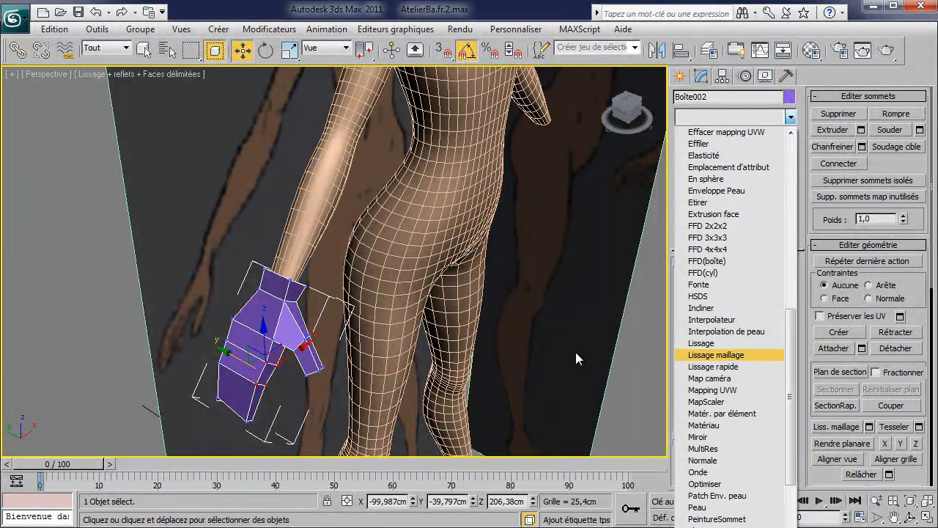
{"action": "left_click", "coordinate": [723, 366]}
{"action": "middle_click_drag", "start_coordinate": [598, 213], "coordinate": [501, 210], "text": "alt"}
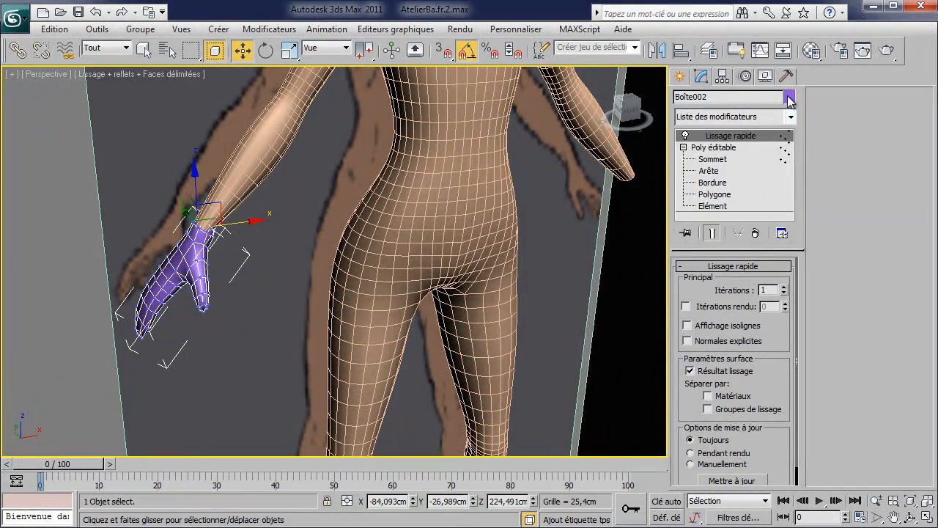
- Change the hand's object colour to black
{"action": "left_click", "coordinate": [789, 96]}
{"action": "left_click", "coordinate": [571, 354]}
{"action": "middle_click_drag", "start_coordinate": [291, 292], "coordinate": [385, 301], "text": "alt"}
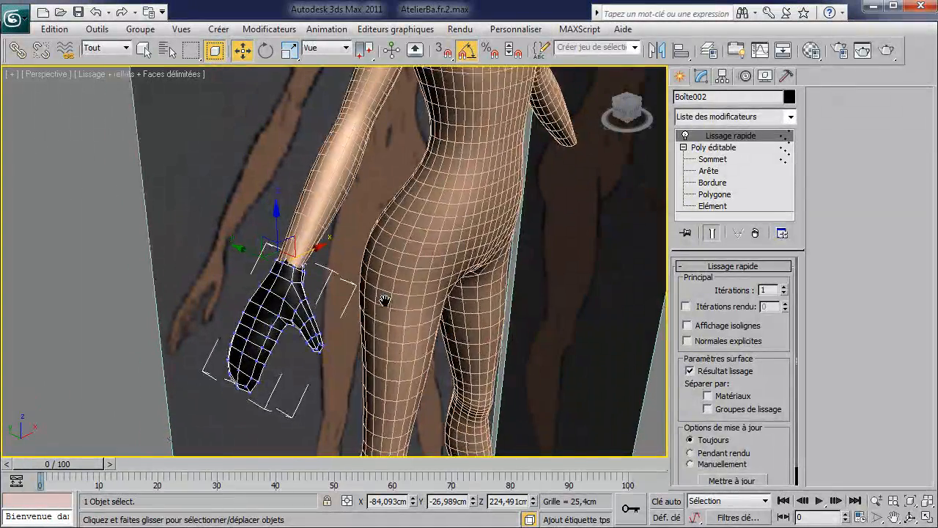
- Select the hand's wrist-end polygon and scale it up with the smoothed end result displayed
{"action": "left_click", "coordinate": [715, 148]}
{"action": "left_click", "coordinate": [712, 159]}
{"action": "scroll", "coordinate": [428, 287], "scroll_direction": "up", "scroll_amount": 4}
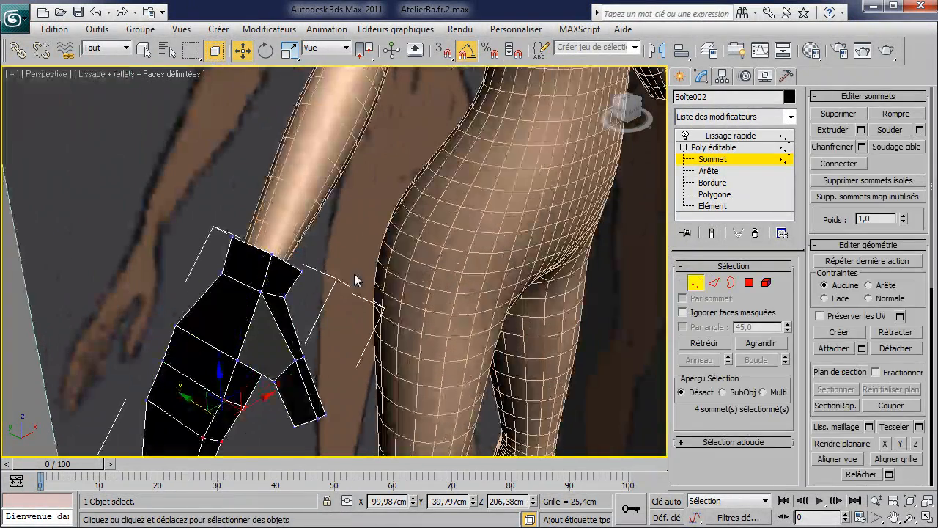
{"action": "left_click", "coordinate": [754, 285]}
{"action": "middle_click_drag", "start_coordinate": [587, 270], "coordinate": [528, 290], "text": "alt"}
{"action": "left_click", "coordinate": [195, 294]}
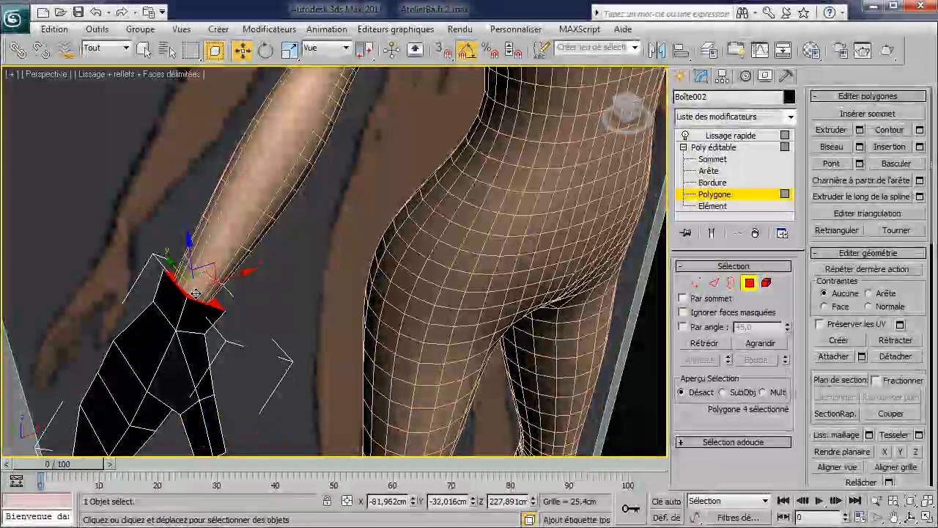
{"action": "left_click", "coordinate": [711, 233]}
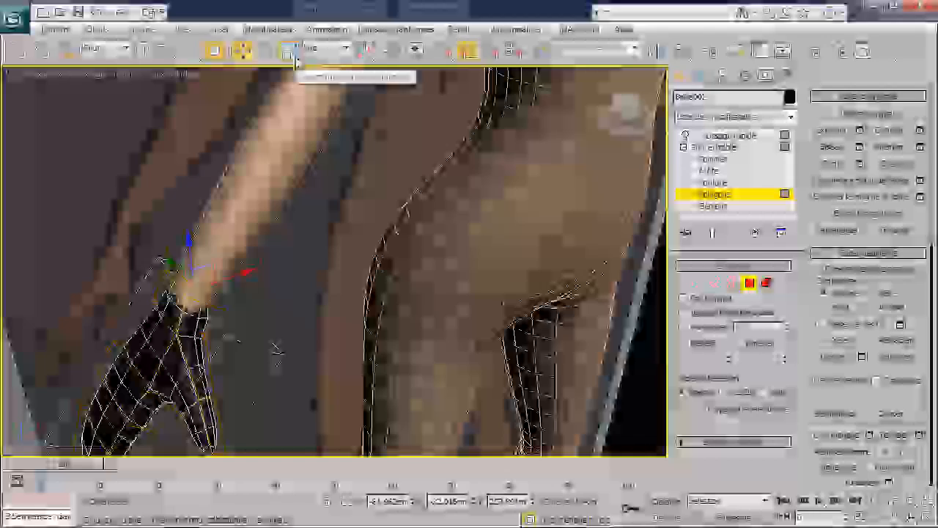
{"action": "left_click", "coordinate": [290, 50]}
{"action": "left_click_drag", "start_coordinate": [189, 289], "coordinate": [203, 270]}
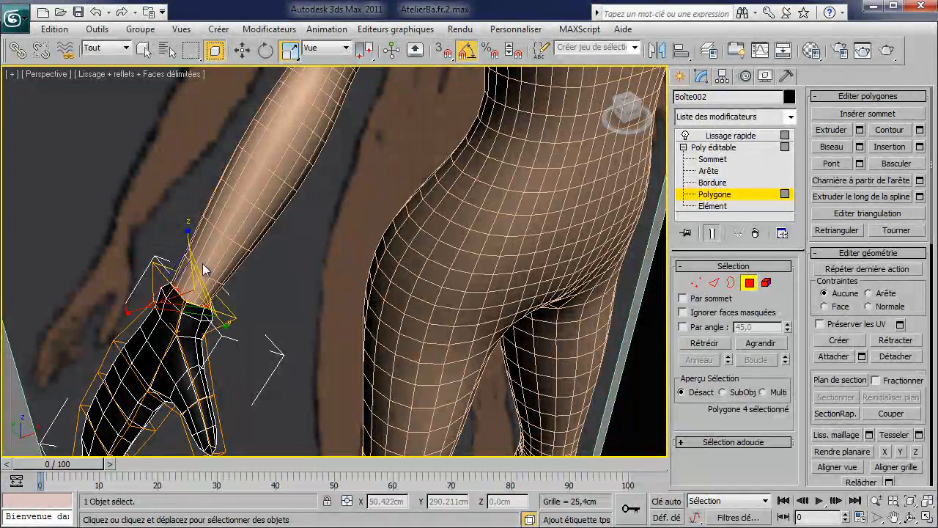
{"action": "left_click", "coordinate": [749, 285]}
- Inspect the smoothed hand and its junction with the forearm from several angles, with the hand deselected
{"action": "scroll", "coordinate": [290, 303], "scroll_direction": "down", "scroll_amount": 6}
{"action": "middle_click_drag", "start_coordinate": [299, 305], "coordinate": [411, 293], "text": "alt"}
{"action": "middle_click_drag", "start_coordinate": [519, 326], "coordinate": [471, 303], "text": "alt"}
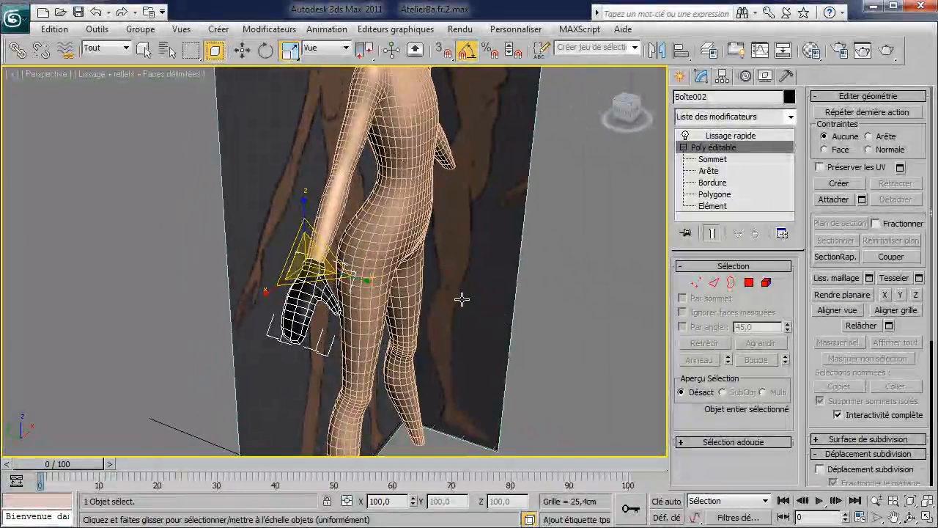
{"action": "middle_click_drag", "start_coordinate": [419, 285], "coordinate": [330, 325], "text": "alt"}
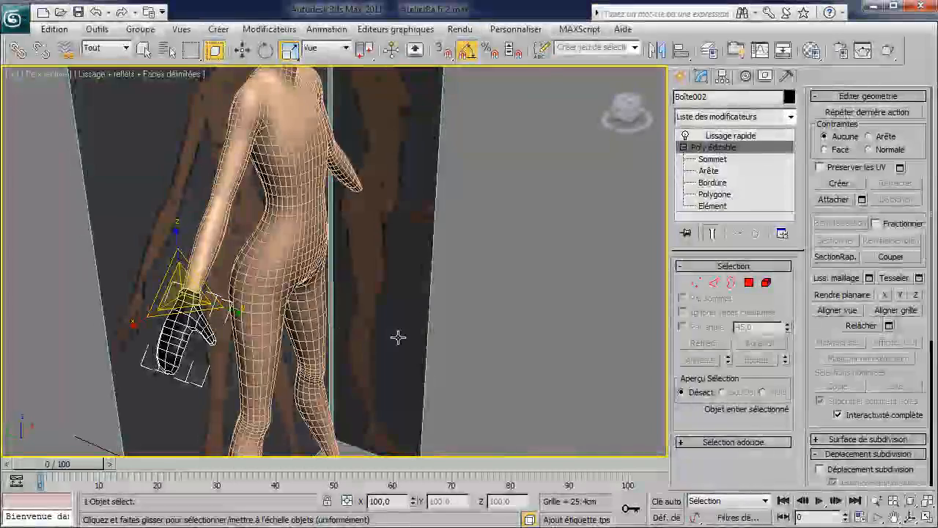
{"action": "left_click", "coordinate": [319, 323]}
{"action": "middle_click_drag", "start_coordinate": [526, 349], "coordinate": [516, 348]}
{"action": "scroll", "coordinate": [371, 380], "scroll_direction": "up", "scroll_amount": 5}
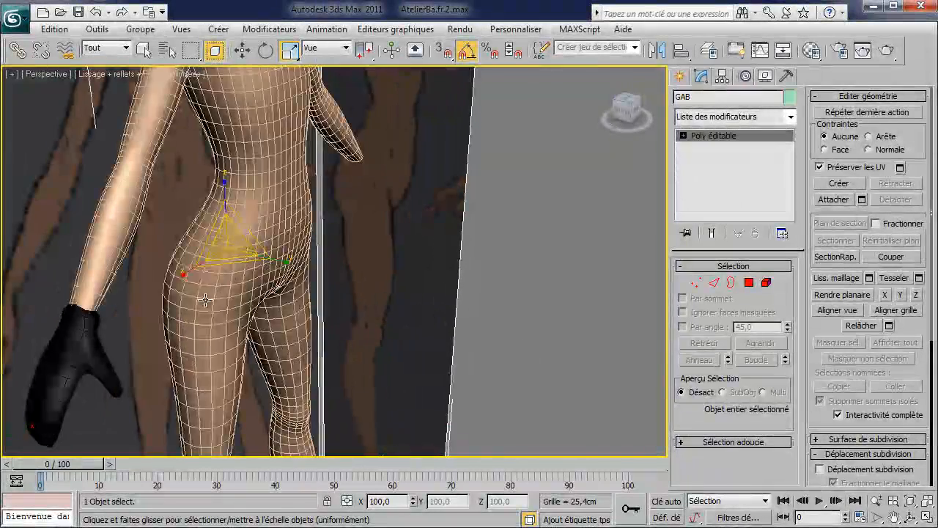
{"action": "middle_click_drag", "start_coordinate": [227, 325], "coordinate": [655, 247]}
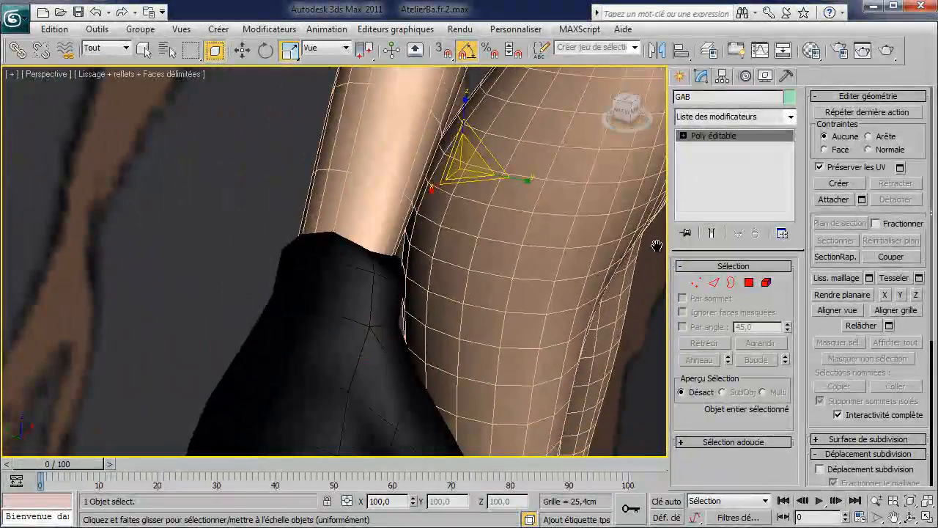
{"action": "scroll", "coordinate": [387, 274], "scroll_direction": "down", "scroll_amount": 5}
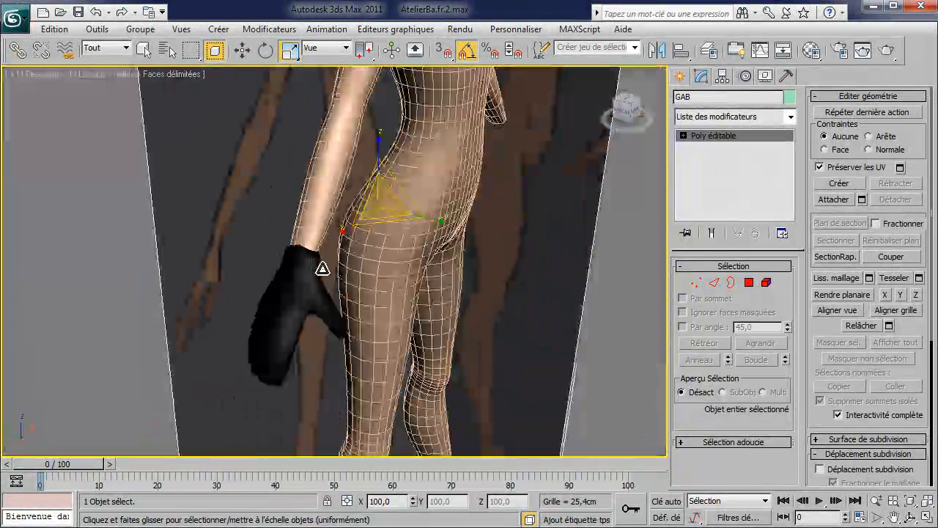
- Set the hand's Lissage rapide iterations to 2 and check the smoother result beside the whole body
{"action": "left_click", "coordinate": [275, 316]}
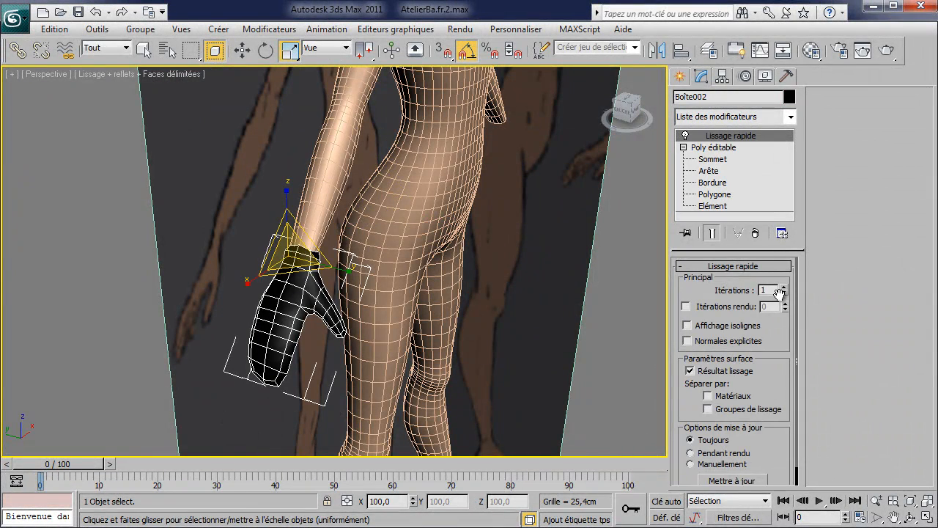
{"action": "left_click", "coordinate": [453, 282]}
{"action": "middle_click_drag", "start_coordinate": [493, 286], "coordinate": [446, 323], "text": "alt"}
{"action": "scroll", "coordinate": [360, 292], "scroll_direction": "down", "scroll_amount": 5}
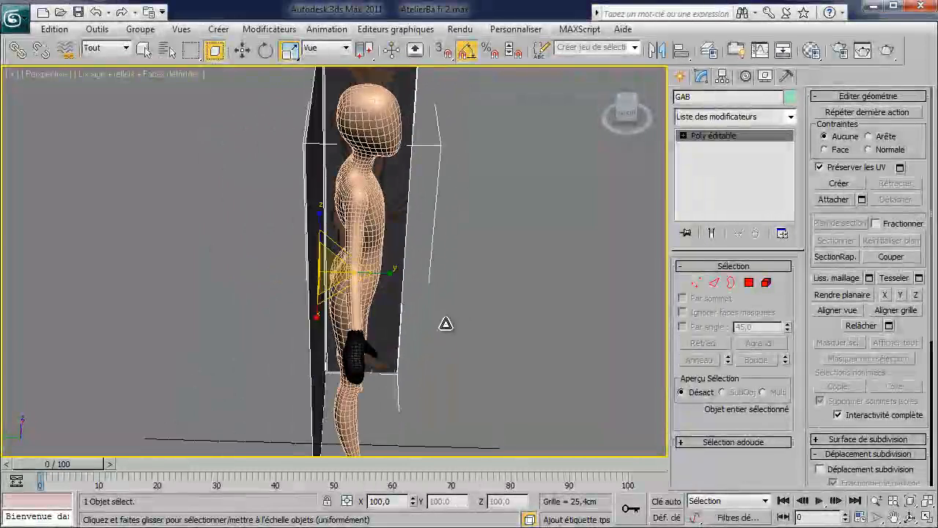
{"action": "left_click", "coordinate": [697, 283]}
{"action": "middle_click_drag", "start_coordinate": [467, 365], "coordinate": [450, 332], "text": "alt"}
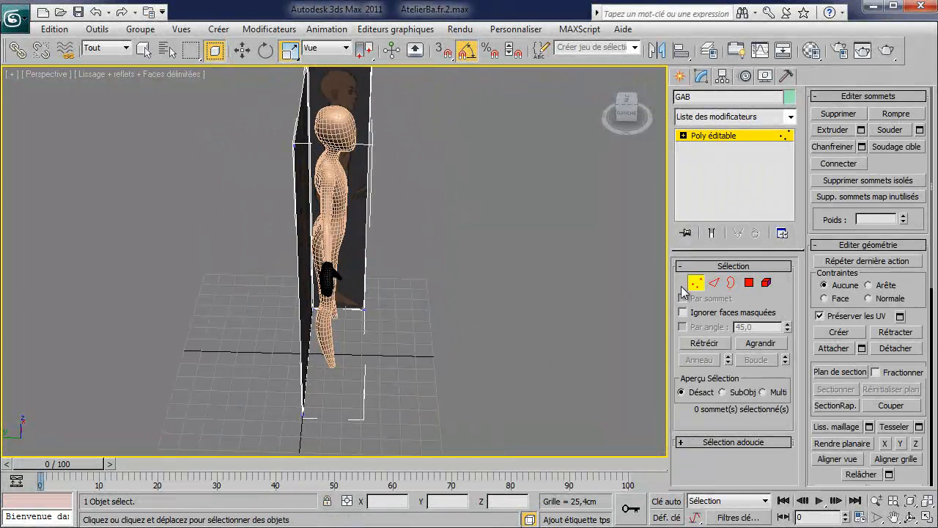
{"action": "left_click", "coordinate": [697, 284]}
- Edit the hand's base mesh at vertex level, adjusting its lower and outer-edge vertices in side view
{"action": "left_click", "coordinate": [325, 288]}
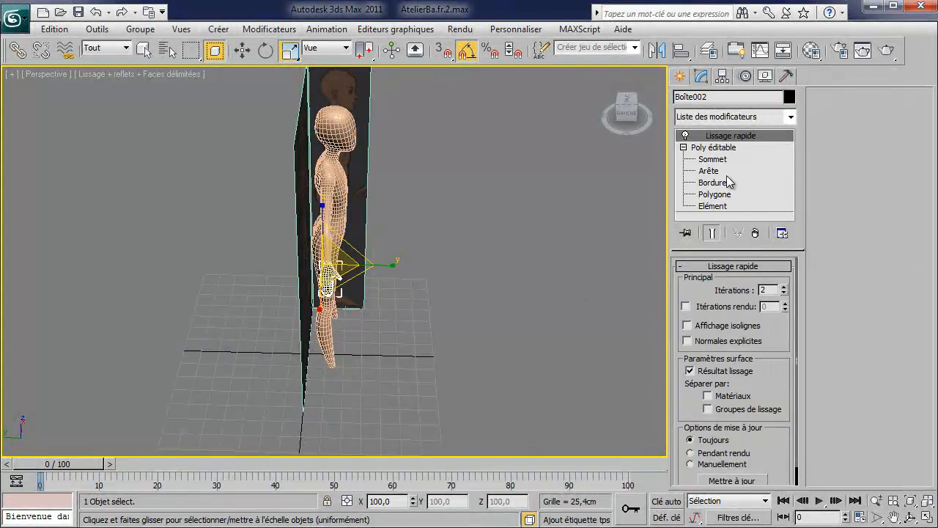
{"action": "left_click", "coordinate": [715, 161]}
{"action": "scroll", "coordinate": [414, 291], "scroll_direction": "up", "scroll_amount": 5}
{"action": "middle_click_drag", "start_coordinate": [413, 291], "coordinate": [428, 302], "text": "alt"}
{"action": "left_click_drag", "start_coordinate": [240, 354], "coordinate": [286, 437]}
{"action": "right_click", "coordinate": [283, 396]}
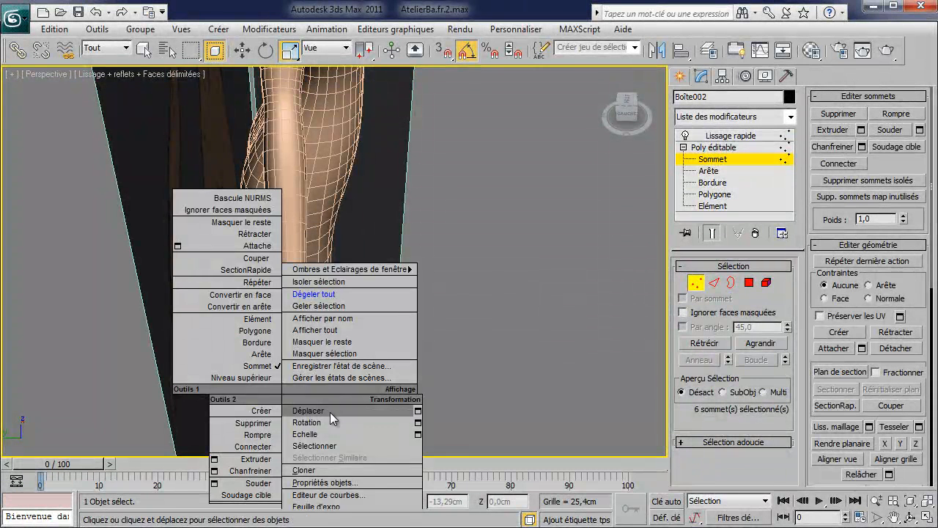
{"action": "left_click", "coordinate": [330, 411]}
{"action": "left_click_drag", "start_coordinate": [226, 387], "coordinate": [270, 348]}
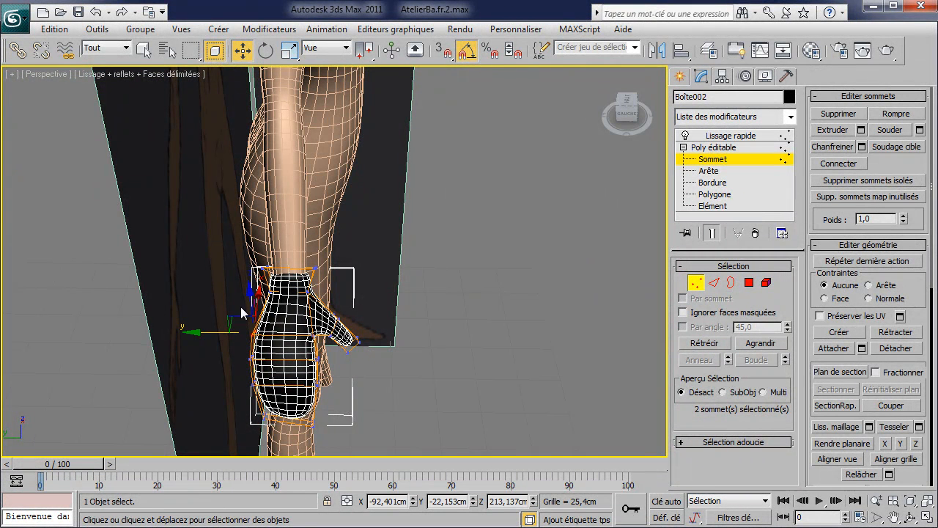
- Select the single palm vertex near the thumb and move it along Y and down along Z
{"action": "middle_click_drag", "start_coordinate": [250, 295], "coordinate": [262, 215], "text": "alt"}
{"action": "scroll", "coordinate": [293, 223], "scroll_direction": "up", "scroll_amount": 4}
{"action": "middle_click_drag", "start_coordinate": [344, 229], "coordinate": [122, 370]}
{"action": "left_click_drag", "start_coordinate": [181, 342], "coordinate": [188, 361]}
{"action": "left_click_drag", "start_coordinate": [161, 302], "coordinate": [160, 314]}
{"action": "middle_click_drag", "start_coordinate": [172, 331], "coordinate": [518, 350], "text": "alt"}
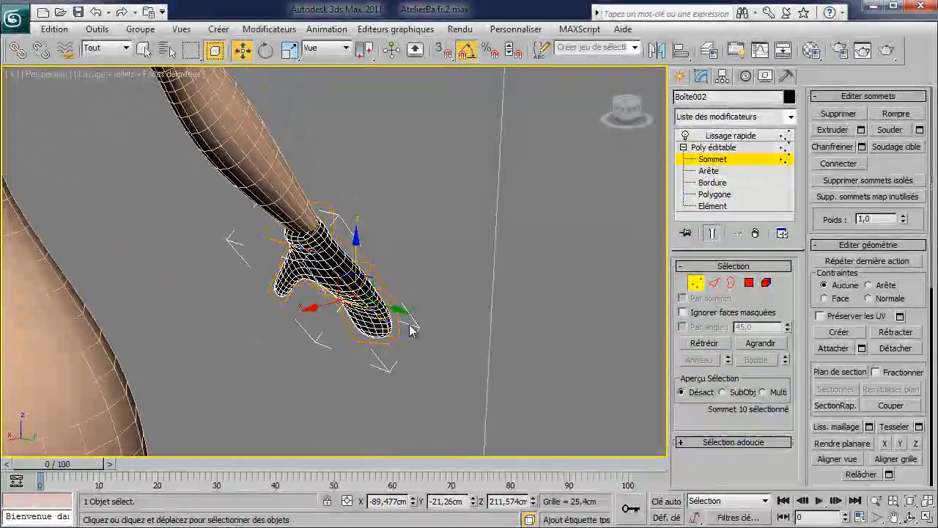
{"action": "left_click_drag", "start_coordinate": [401, 311], "coordinate": [389, 306]}
{"action": "left_click_drag", "start_coordinate": [347, 250], "coordinate": [347, 256]}
{"action": "middle_click_drag", "start_coordinate": [346, 255], "coordinate": [320, 244], "text": "alt"}
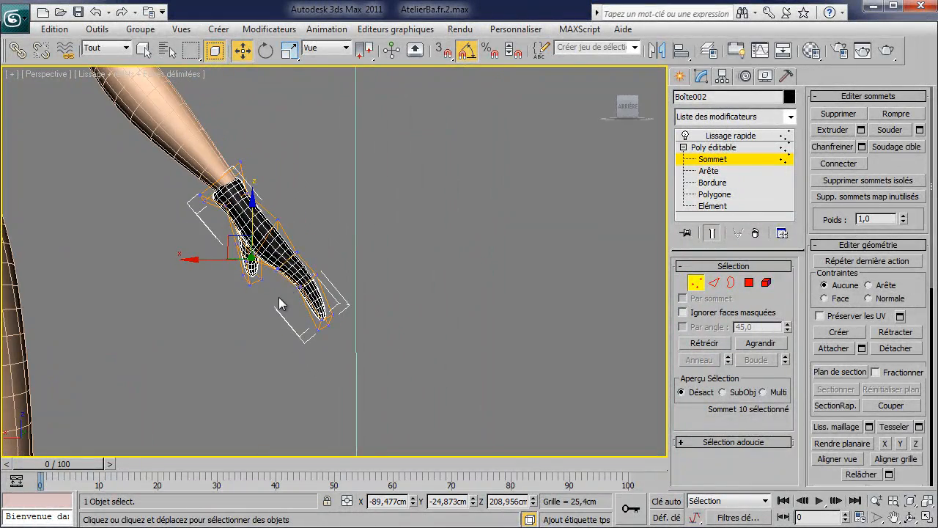
- Move two inner palm vertices diagonally in X and Z, and shift two fingertip corner vertices along X
{"action": "left_click_drag", "start_coordinate": [289, 287], "coordinate": [271, 266]}
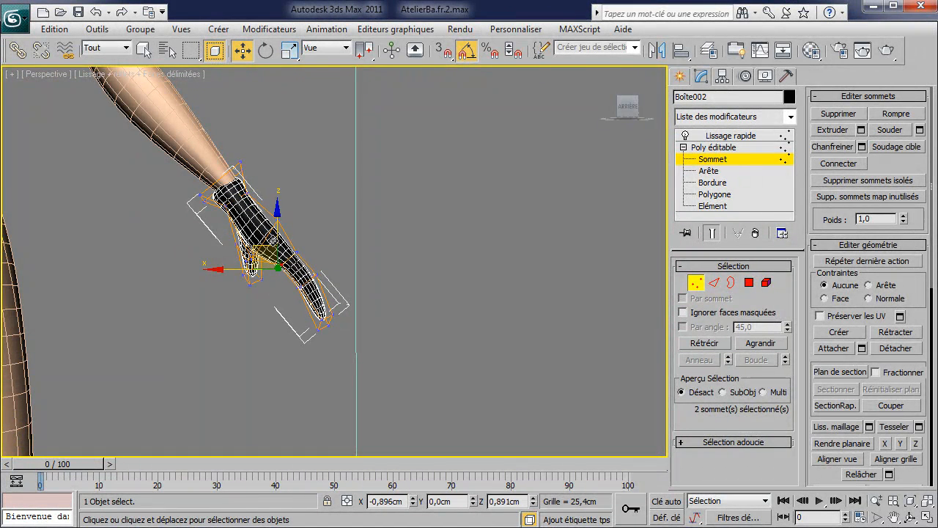
{"action": "middle_click_drag", "start_coordinate": [273, 240], "coordinate": [272, 271], "text": "alt"}
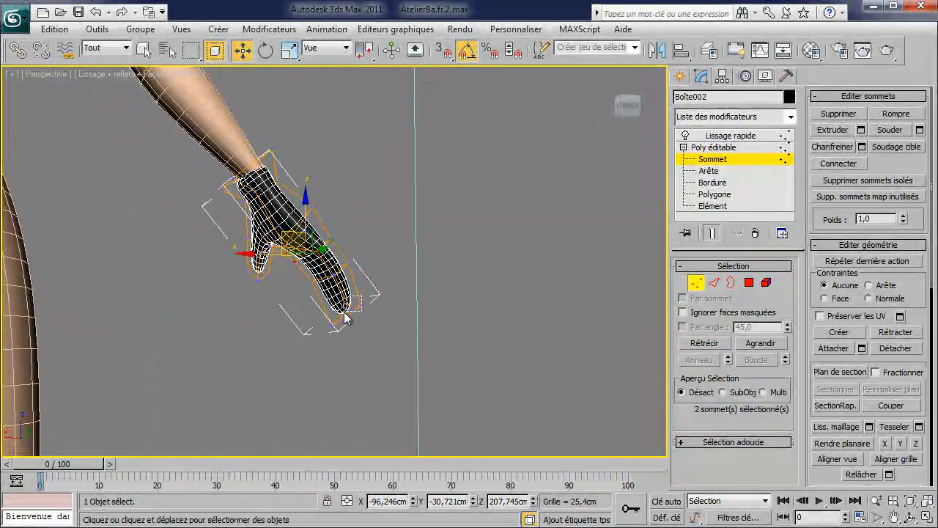
{"action": "left_click", "coordinate": [344, 315]}
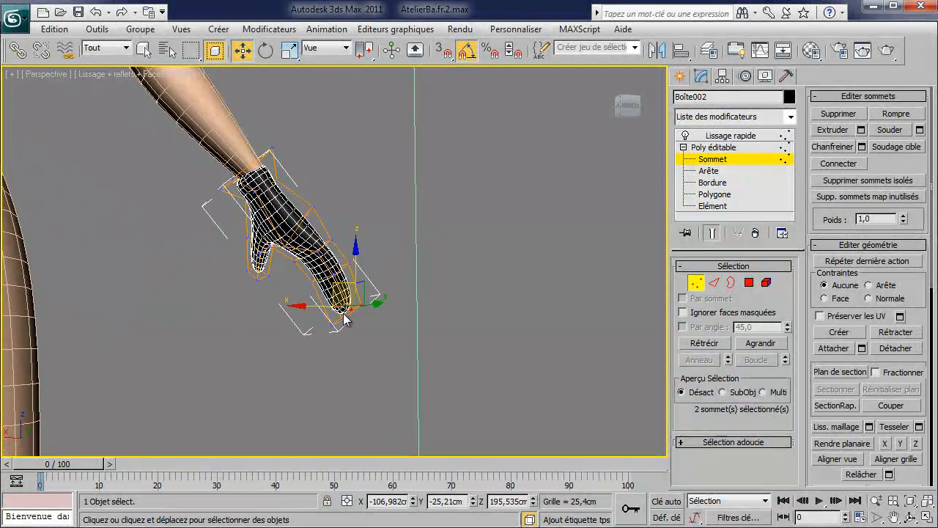
{"action": "middle_click_drag", "start_coordinate": [339, 314], "coordinate": [266, 365], "text": "alt"}
{"action": "left_click_drag", "start_coordinate": [263, 348], "coordinate": [250, 347]}
{"action": "middle_click_drag", "start_coordinate": [250, 346], "coordinate": [264, 357], "text": "alt"}
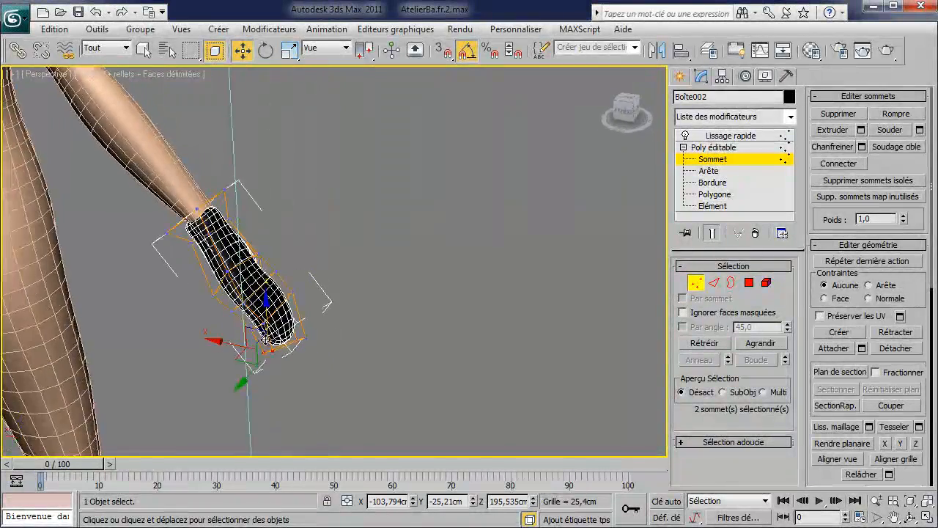
{"action": "middle_click_drag", "start_coordinate": [263, 317], "coordinate": [296, 340], "text": "alt"}
- Undo the last vertex move, adjust the fingertip vertices along Y and Z, and leave vertex editing
{"action": "key", "text": "ctrl+z"}
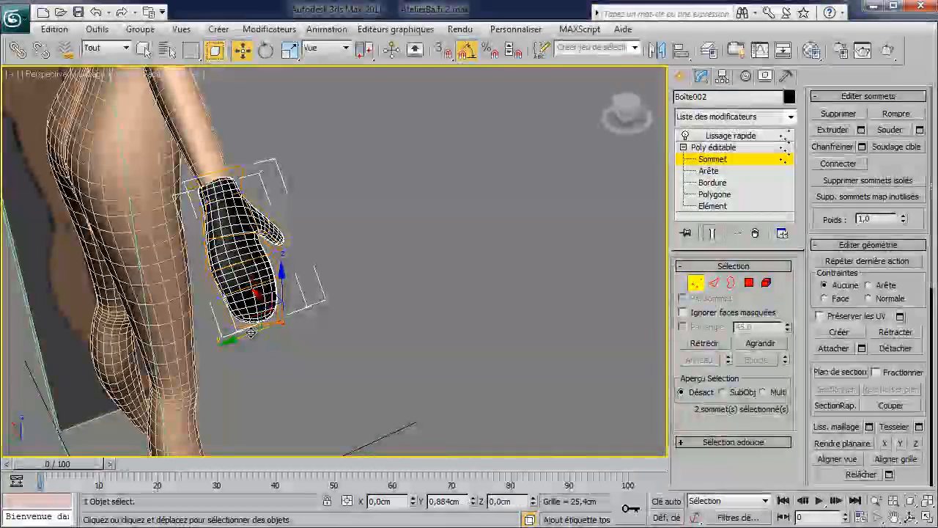
{"action": "left_click_drag", "start_coordinate": [281, 284], "coordinate": [281, 296]}
{"action": "middle_click_drag", "start_coordinate": [281, 296], "coordinate": [258, 277], "text": "alt"}
{"action": "left_click_drag", "start_coordinate": [261, 316], "coordinate": [262, 317]}
{"action": "left_click_drag", "start_coordinate": [248, 261], "coordinate": [248, 272]}
{"action": "left_click", "coordinate": [367, 309]}
{"action": "middle_click_drag", "start_coordinate": [367, 312], "coordinate": [234, 294], "text": "alt"}
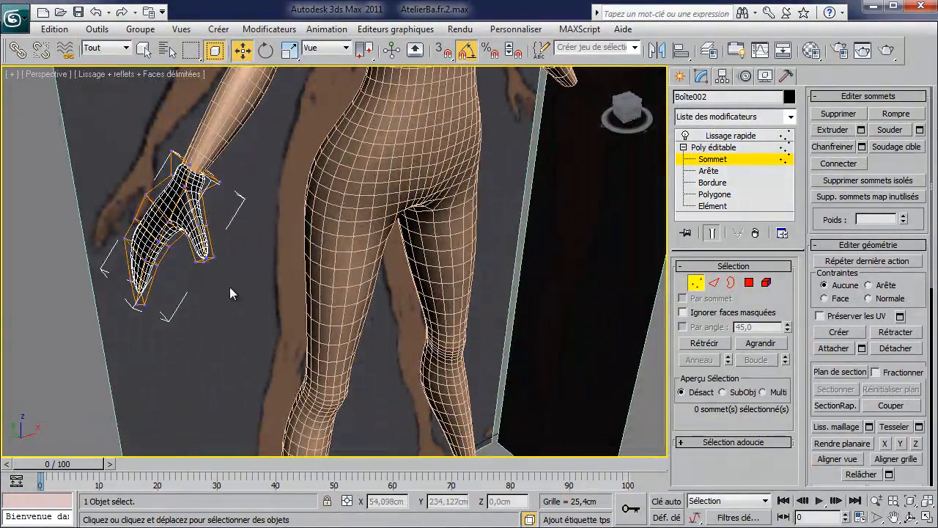
{"action": "key", "text": "1"}
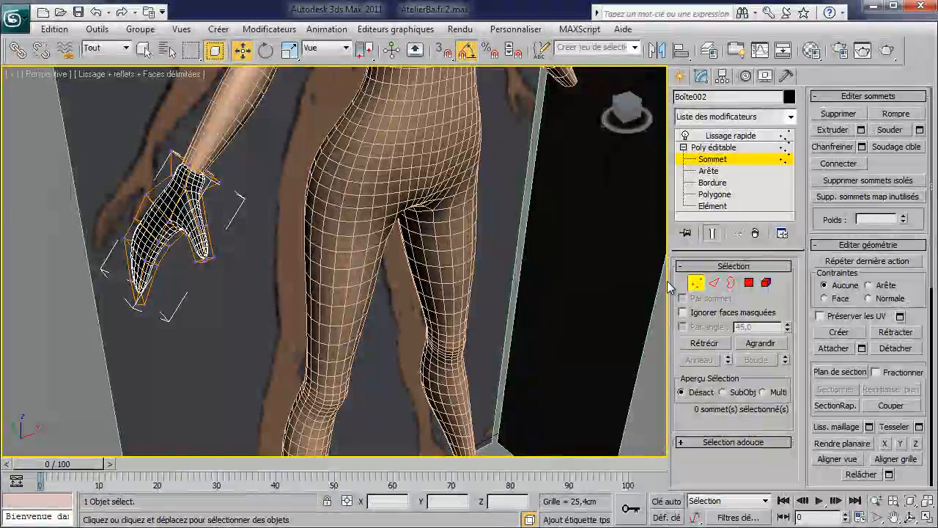
- Deselect the hand and create a box about 15 × 13 × 19 cm in front of the reference foot's ankle
{"action": "mouse_move", "coordinate": [355, 292]}
{"action": "middle_mouse_down"}
{"action": "mouse_move", "coordinate": [318, 272]}
{"action": "mouse_move", "coordinate": [388, 294]}
{"action": "mouse_move", "coordinate": [354, 289]}
{"action": "middle_mouse_up"}
{"action": "scroll", "coordinate": [318, 272], "scroll_direction": "down", "scroll_amount": 4}
{"action": "left_click", "coordinate": [384, 412]}
{"action": "middle_click_drag", "start_coordinate": [379, 369], "coordinate": [335, 185], "text": "alt"}
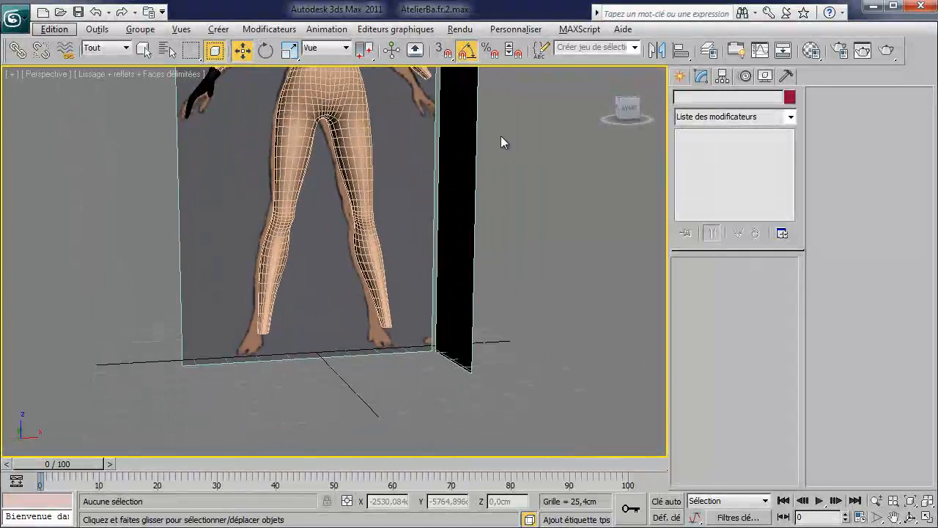
{"action": "left_click", "coordinate": [681, 77]}
{"action": "left_click", "coordinate": [705, 171]}
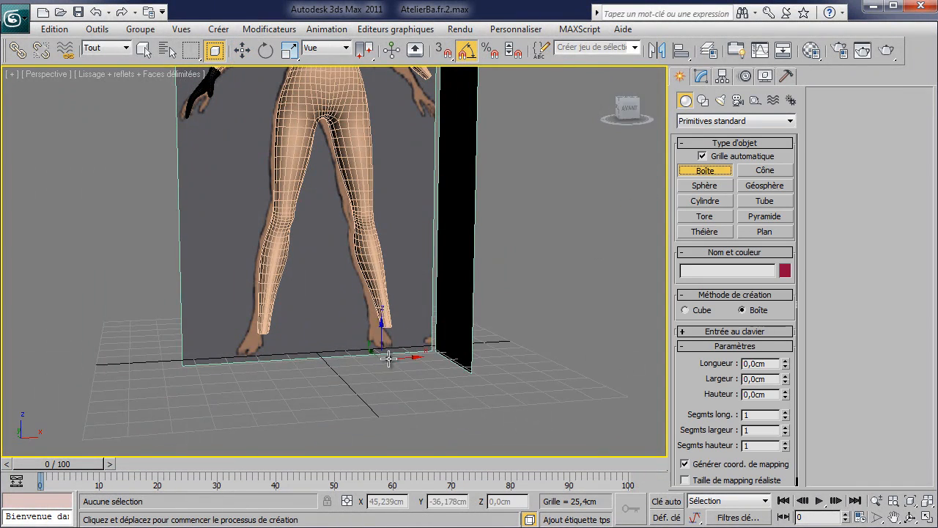
{"action": "middle_click_drag", "start_coordinate": [367, 332], "coordinate": [373, 354], "text": "alt"}
{"action": "left_click_drag", "start_coordinate": [230, 314], "coordinate": [244, 339]}
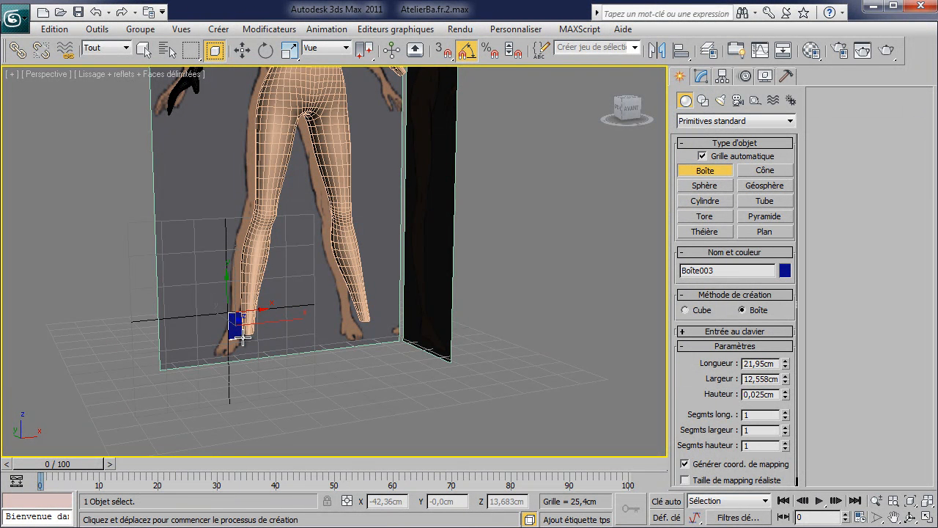
{"action": "left_click", "coordinate": [262, 342]}
- Move the new box so it surrounds the lower end of the leg, checking its alignment in front view
{"action": "key", "text": "w"}
{"action": "left_click_drag", "start_coordinate": [227, 319], "coordinate": [239, 322]}
{"action": "middle_click_drag", "start_coordinate": [270, 334], "coordinate": [256, 338], "text": "alt"}
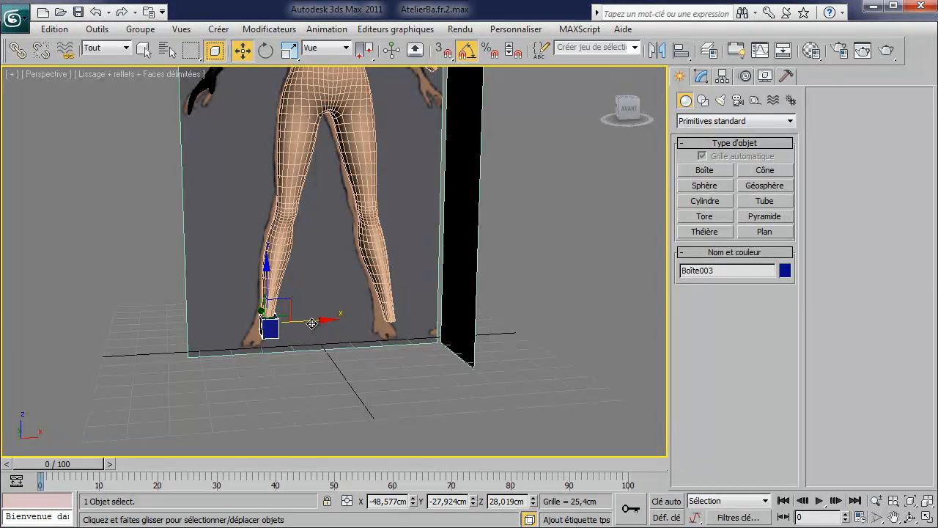
{"action": "left_click_drag", "start_coordinate": [312, 324], "coordinate": [309, 323]}
{"action": "middle_click_drag", "start_coordinate": [310, 323], "coordinate": [305, 325], "text": "alt"}
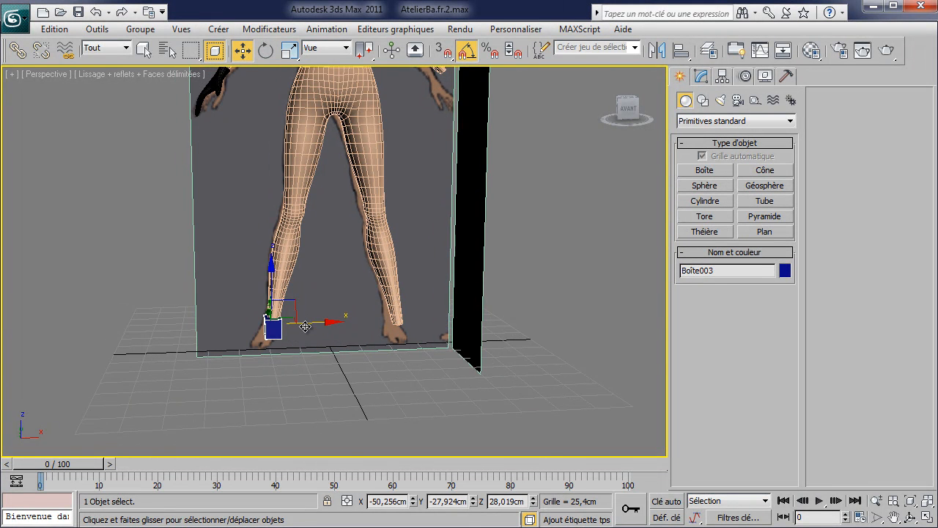
{"action": "key", "text": "f"}
{"action": "scroll", "coordinate": [322, 277], "scroll_direction": "up", "scroll_amount": 8}
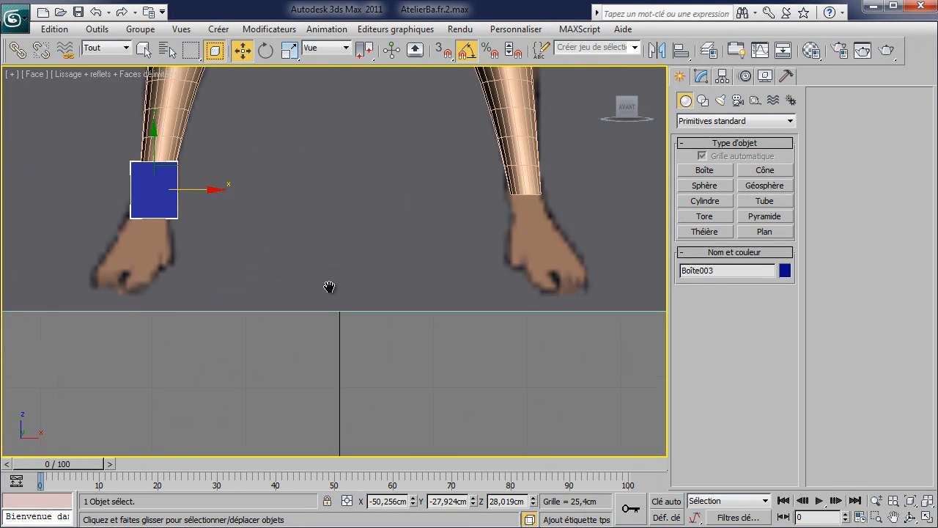
- Convert the ankle box to an editable poly and turn on see-through display for it
{"action": "left_click", "coordinate": [702, 76]}
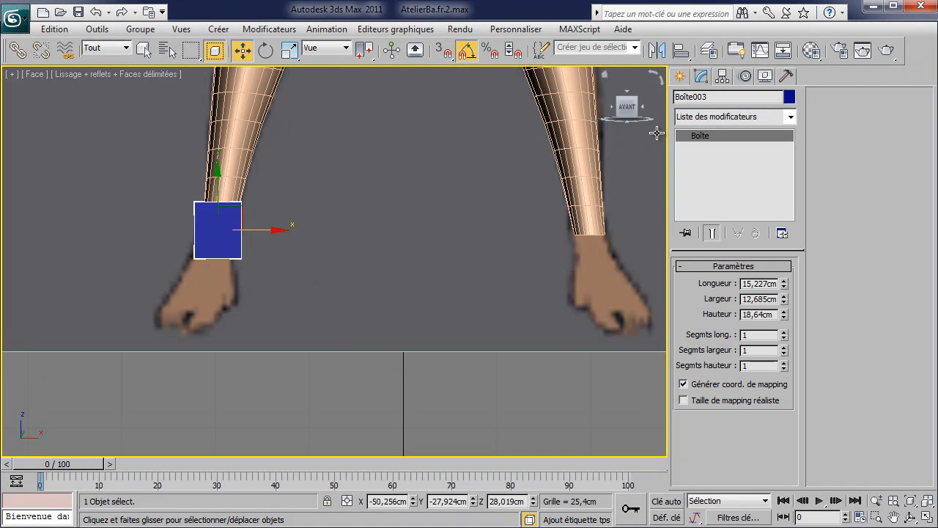
{"action": "right_click", "coordinate": [280, 267]}
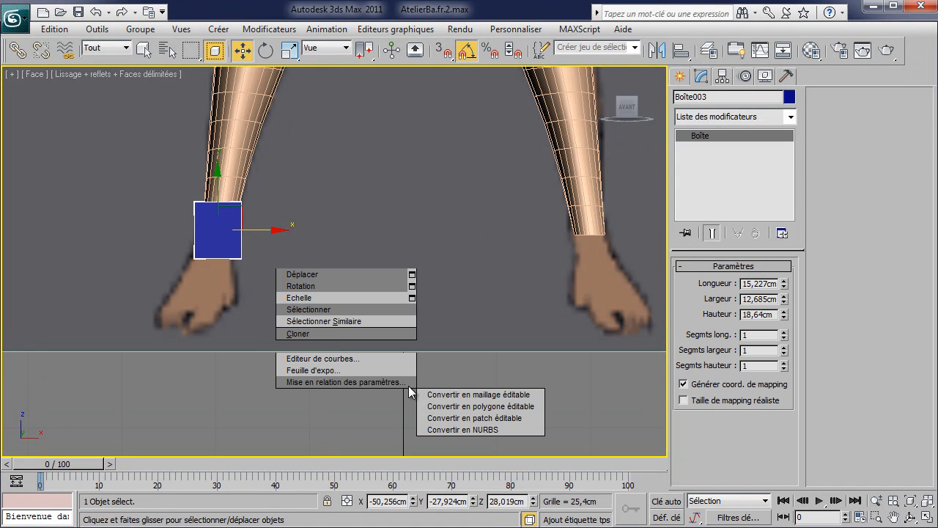
{"action": "left_click", "coordinate": [472, 408]}
{"action": "right_click", "coordinate": [700, 138]}
{"action": "left_click", "coordinate": [753, 246]}
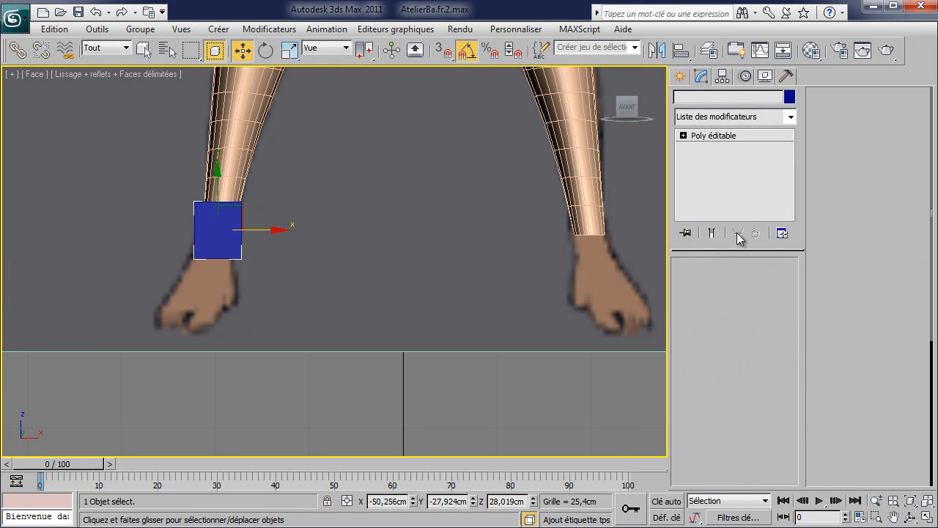
{"action": "key", "text": "alt+x"}
- Shift the box's four upper vertices inward and its lower vertices outward along X to follow the leg's slant
{"action": "key", "text": "1"}
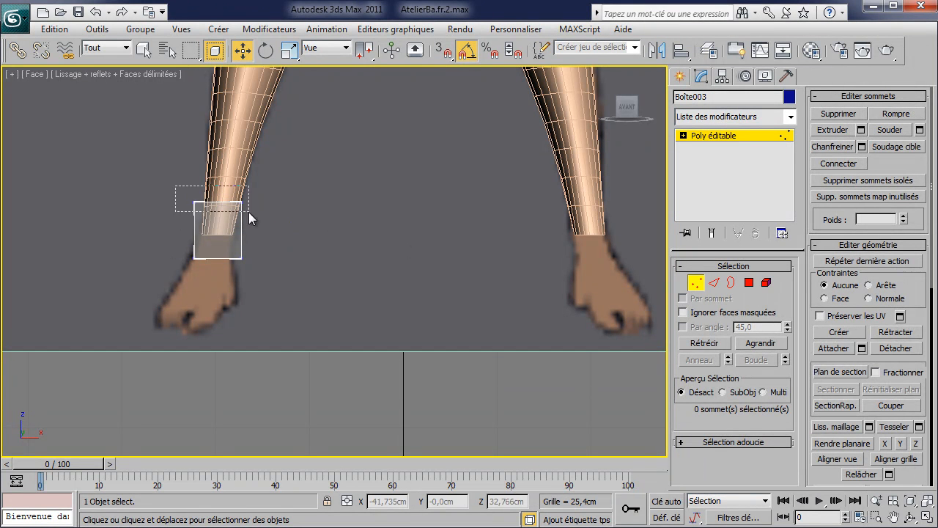
{"action": "left_click_drag", "start_coordinate": [251, 204], "coordinate": [258, 204]}
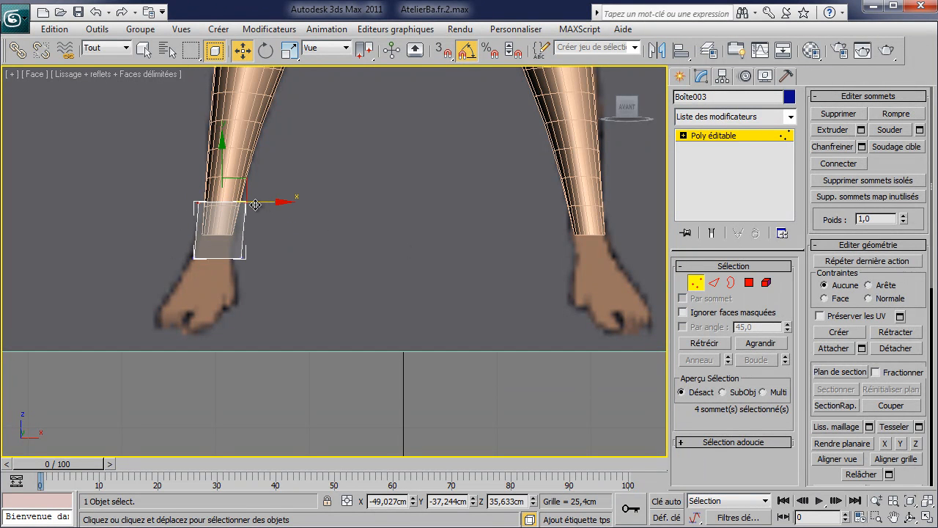
{"action": "left_click_drag", "start_coordinate": [247, 265], "coordinate": [178, 250]}
{"action": "left_click_drag", "start_coordinate": [265, 261], "coordinate": [263, 260]}
- Extrude the box's bottom polygon downward by 25.4 cm
{"action": "left_click", "coordinate": [749, 283]}
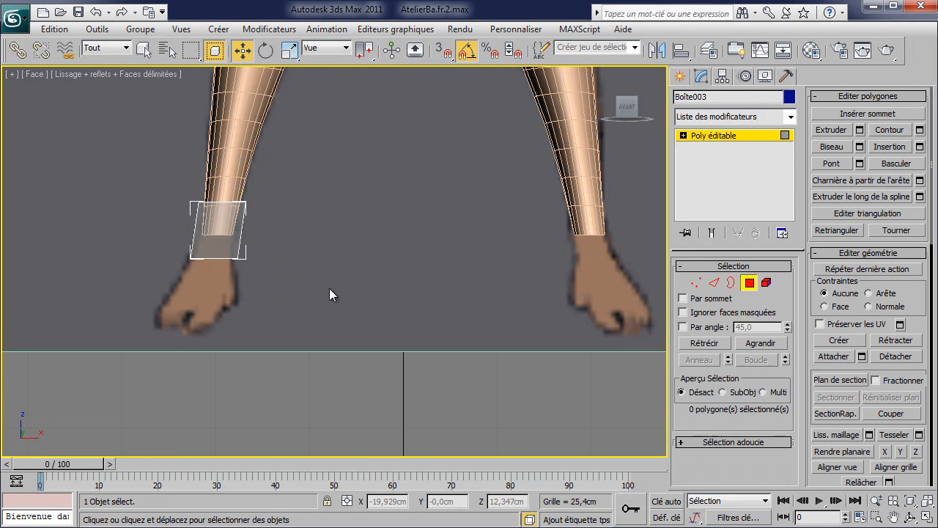
{"action": "left_click_drag", "start_coordinate": [149, 245], "coordinate": [174, 266]}
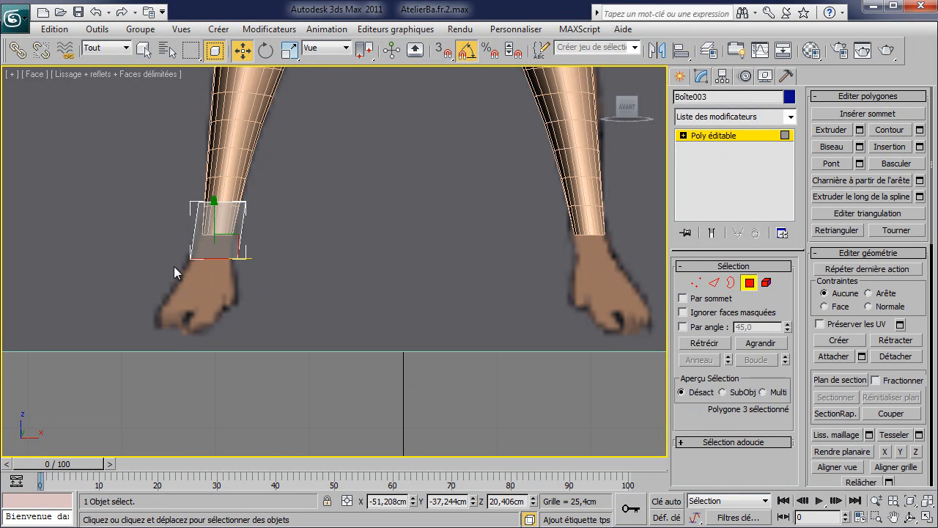
{"action": "left_click", "coordinate": [860, 129]}
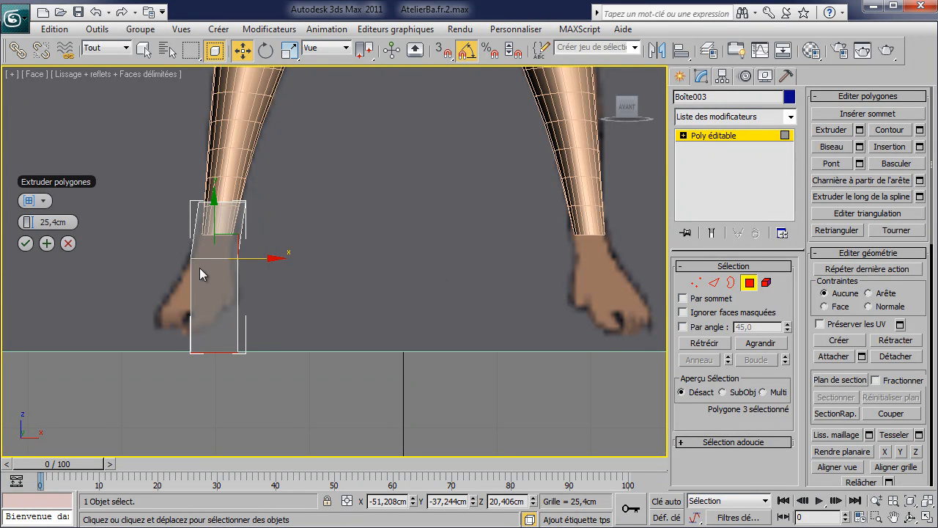
{"action": "left_click", "coordinate": [25, 243]}
- Select the front polygon of the lower foot segment in left side view
{"action": "key", "text": "l"}
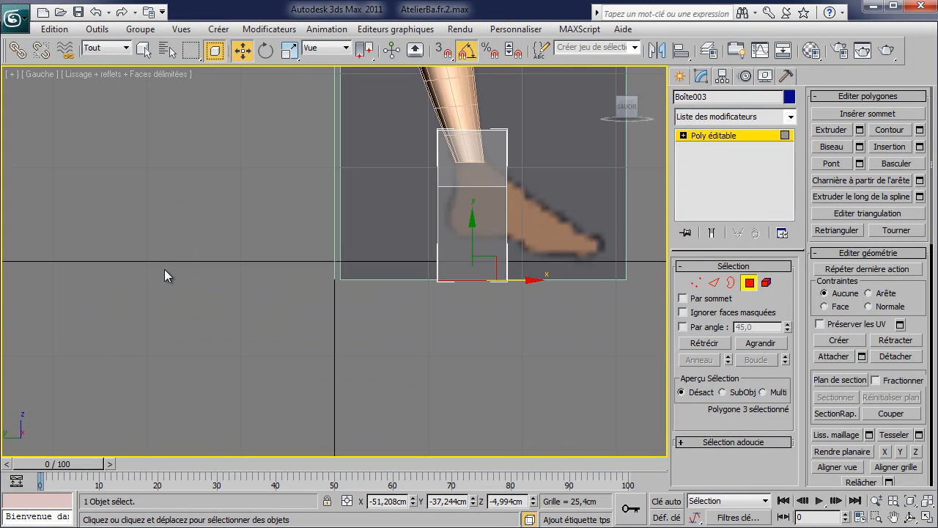
{"action": "middle_click_drag", "start_coordinate": [292, 250], "coordinate": [196, 279]}
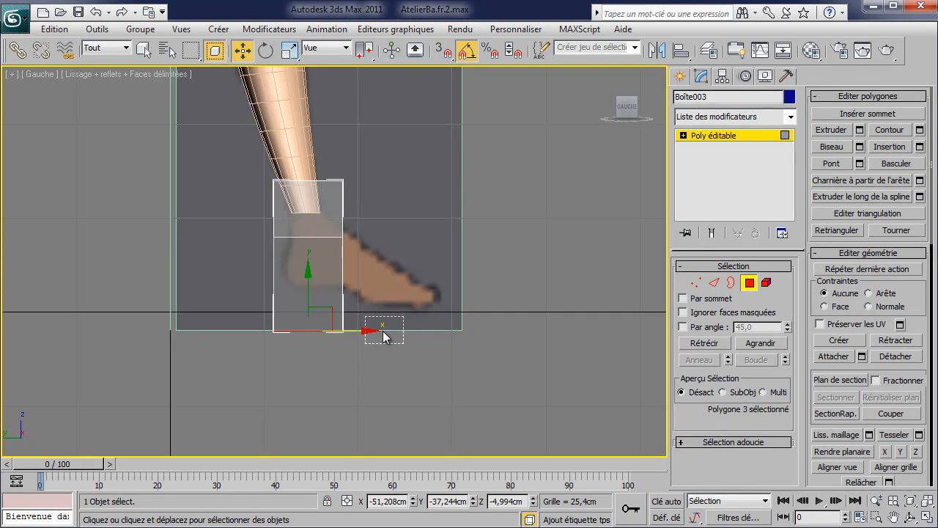
{"action": "left_click", "coordinate": [328, 225]}
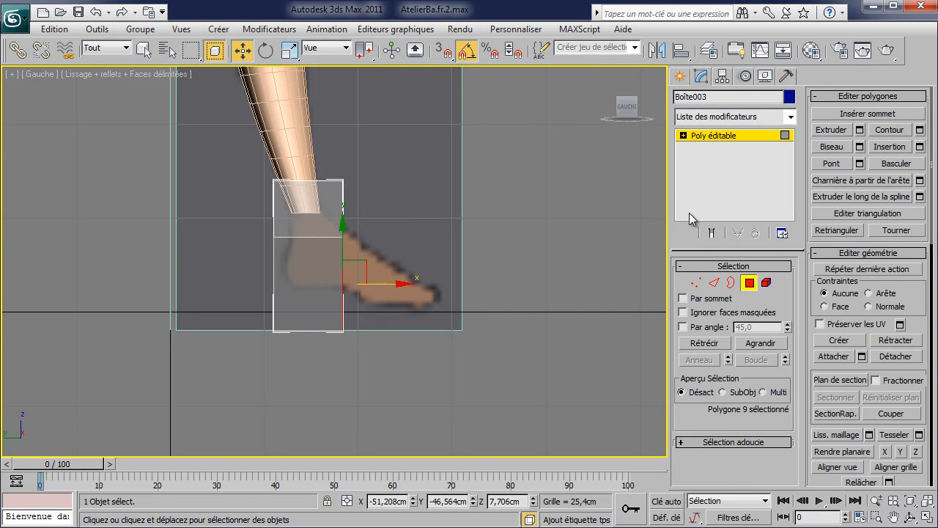
{"action": "left_click", "coordinate": [836, 131]}
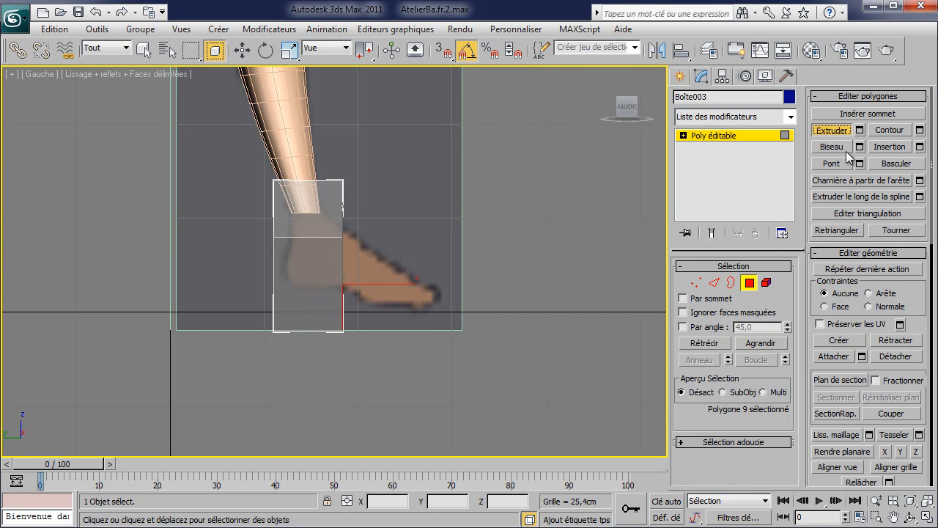
{"action": "left_click", "coordinate": [860, 130]}
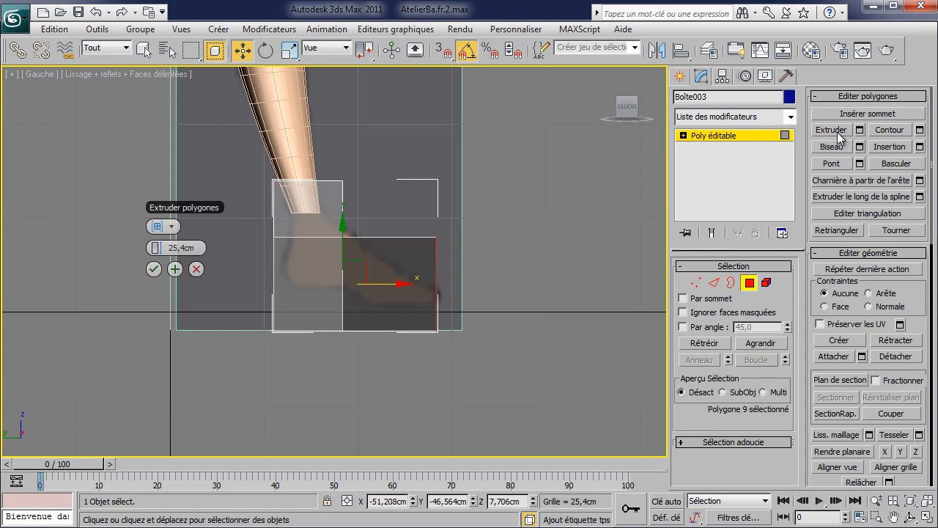
{"action": "left_click", "coordinate": [697, 283]}
{"action": "middle_click_drag", "start_coordinate": [310, 315], "coordinate": [294, 315]}
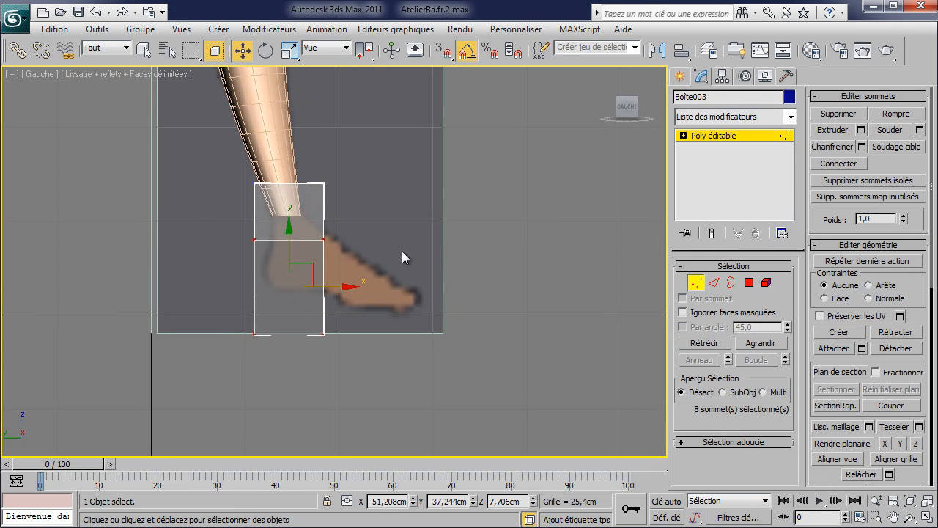
- Extrude the selected front polygon toward the toes by 25.4 cm
{"action": "left_click", "coordinate": [750, 284]}
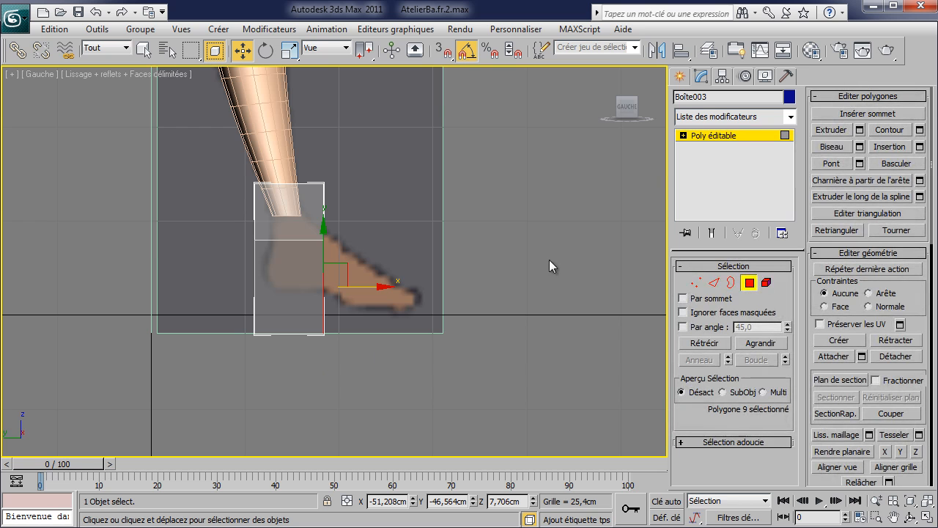
{"action": "left_click", "coordinate": [861, 131]}
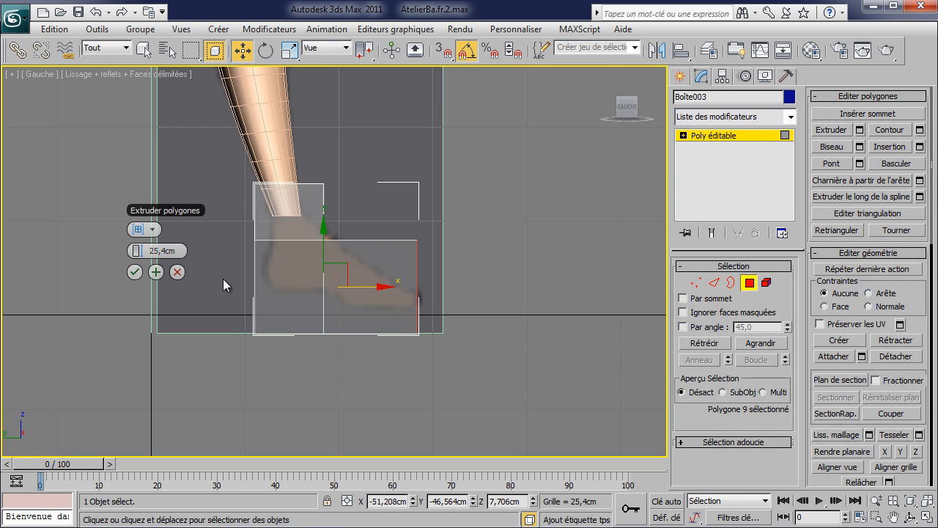
{"action": "left_click", "coordinate": [137, 273]}
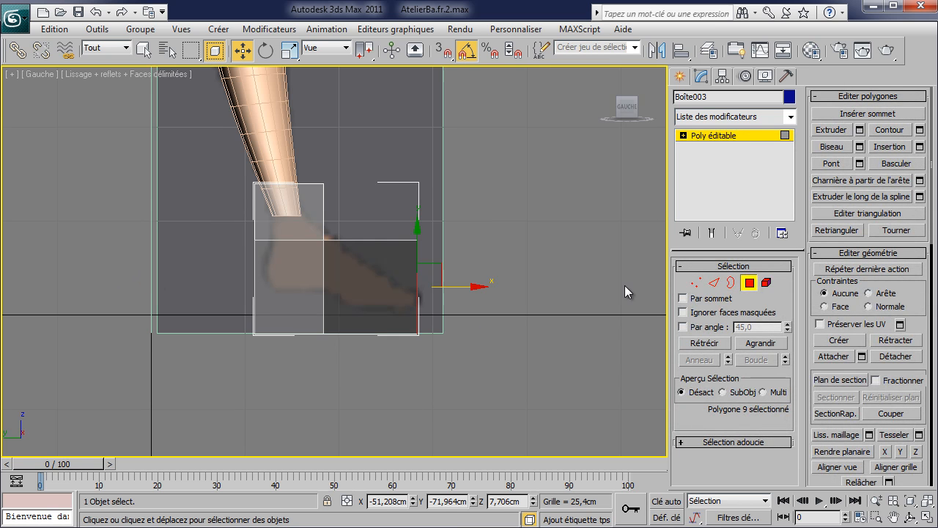
- Move the upper front, instep and toe vertices in side view to follow the reference foot's profile
{"action": "middle_click_drag", "start_coordinate": [489, 267], "coordinate": [485, 282]}
{"action": "left_click", "coordinate": [696, 283]}
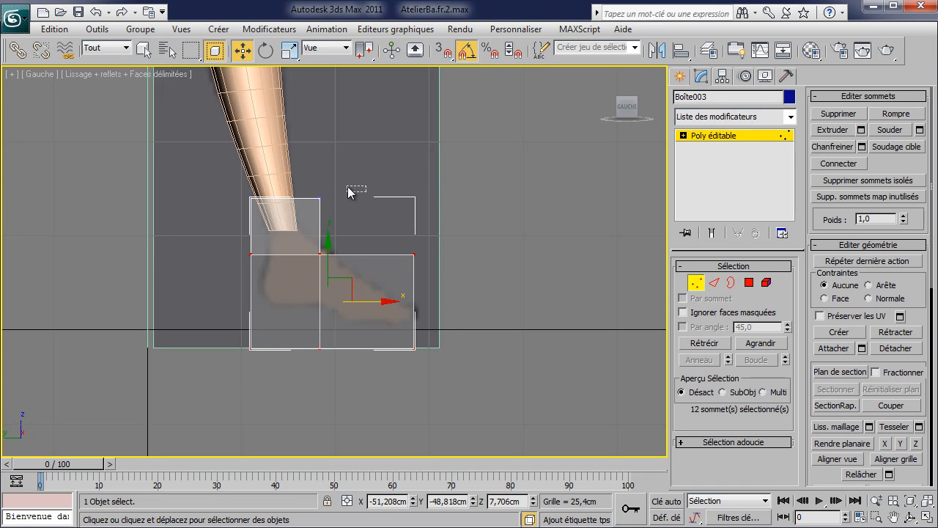
{"action": "left_click_drag", "start_coordinate": [300, 218], "coordinate": [301, 219]}
{"action": "left_click_drag", "start_coordinate": [348, 182], "coordinate": [348, 233]}
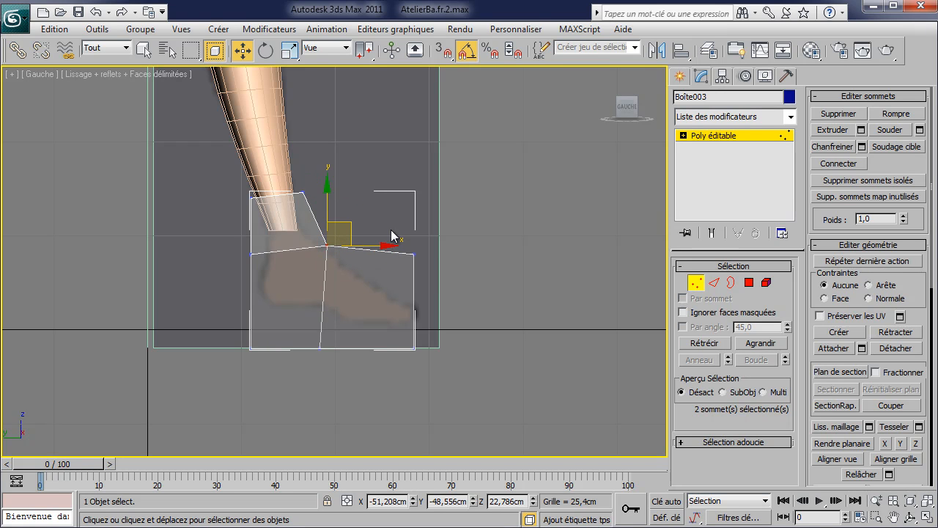
{"action": "left_click_drag", "start_coordinate": [449, 277], "coordinate": [443, 307]}
{"action": "left_click_drag", "start_coordinate": [423, 358], "coordinate": [424, 358]}
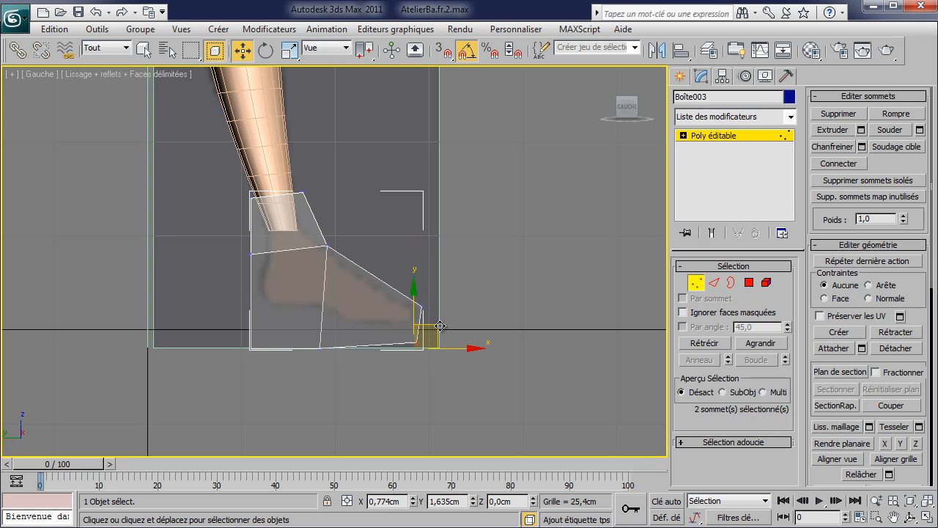
{"action": "left_click_drag", "start_coordinate": [445, 313], "coordinate": [445, 313]}
- Raise the mid-sole and heel vertices to the ground line and pull the rear ankle vertices in toward the leg
{"action": "left_click_drag", "start_coordinate": [275, 331], "coordinate": [337, 360]}
{"action": "left_click_drag", "start_coordinate": [344, 326], "coordinate": [358, 306]}
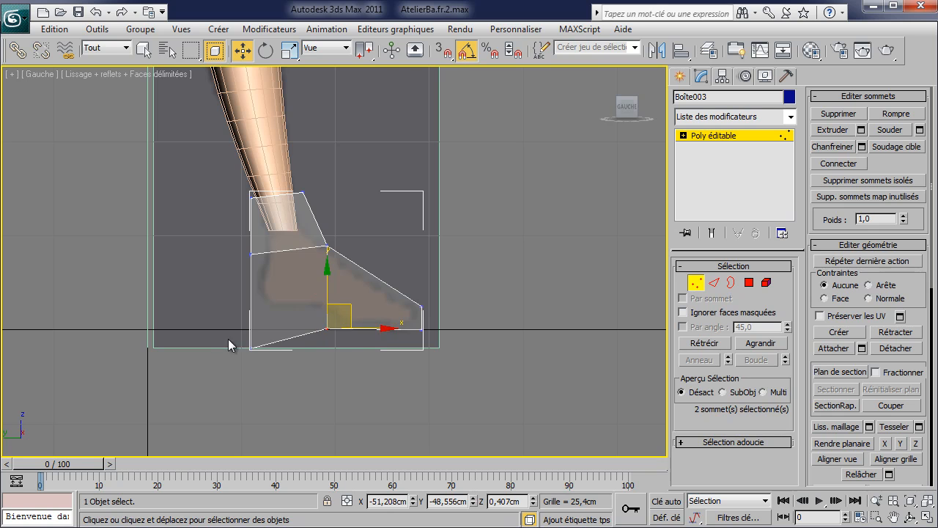
{"action": "left_click_drag", "start_coordinate": [267, 373], "coordinate": [268, 373]}
{"action": "left_click_drag", "start_coordinate": [280, 322], "coordinate": [272, 300]}
{"action": "left_click_drag", "start_coordinate": [234, 241], "coordinate": [272, 229]}
- In front view, shift the eight lower foot vertices outward along X toward the reference toes and widen them by scaling
{"action": "key", "text": "f"}
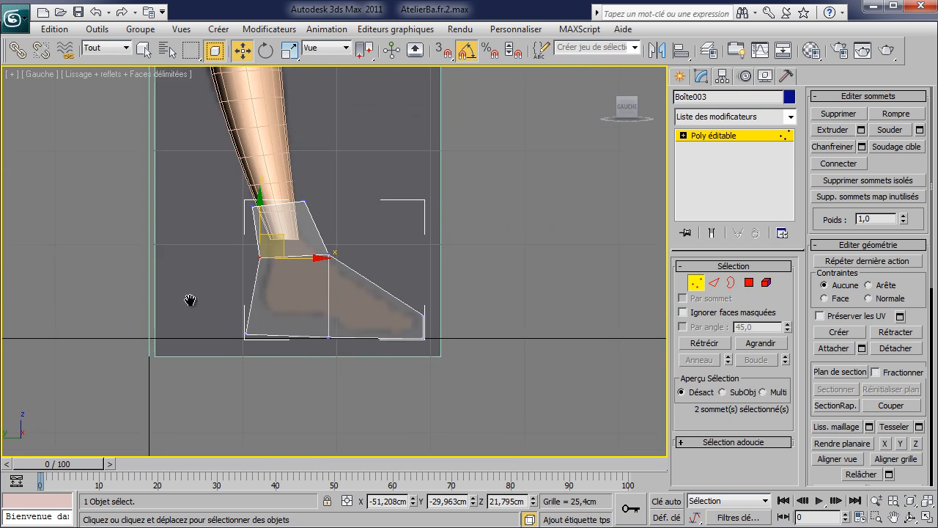
{"action": "middle_click_drag", "start_coordinate": [356, 240], "coordinate": [373, 310]}
{"action": "scroll", "coordinate": [373, 311], "scroll_direction": "down", "scroll_amount": 2}
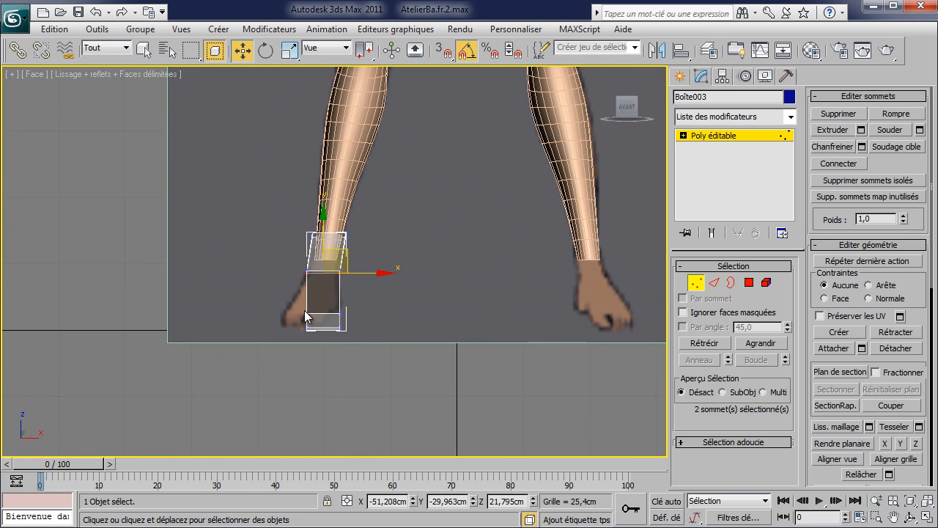
{"action": "left_click_drag", "start_coordinate": [327, 339], "coordinate": [348, 338]}
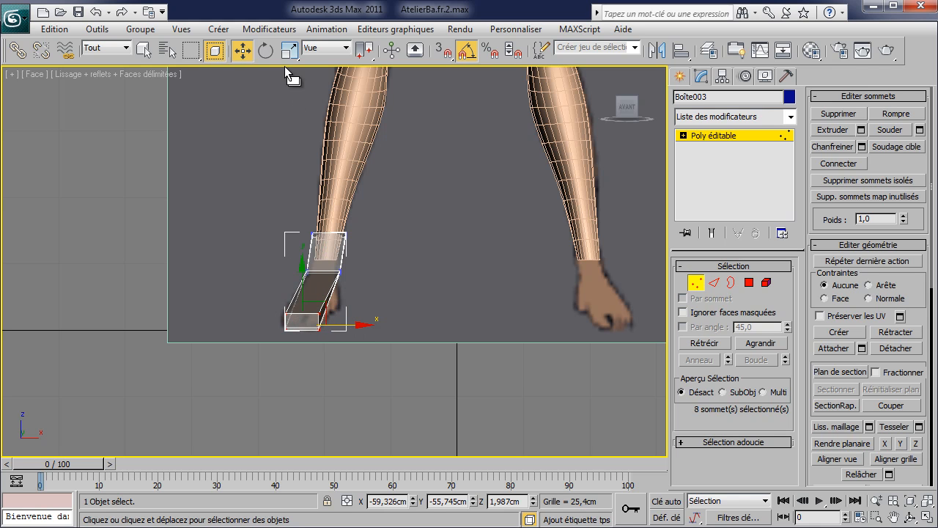
{"action": "key", "text": "r"}
{"action": "left_click_drag", "start_coordinate": [366, 319], "coordinate": [405, 327]}
- In perspective view, select the four lower vertices on the foot's inner side and move them inward along X
{"action": "key", "text": "p"}
{"action": "scroll", "coordinate": [316, 321], "scroll_direction": "down", "scroll_amount": 4}
{"action": "middle_click_drag", "start_coordinate": [317, 298], "coordinate": [337, 275], "text": "alt"}
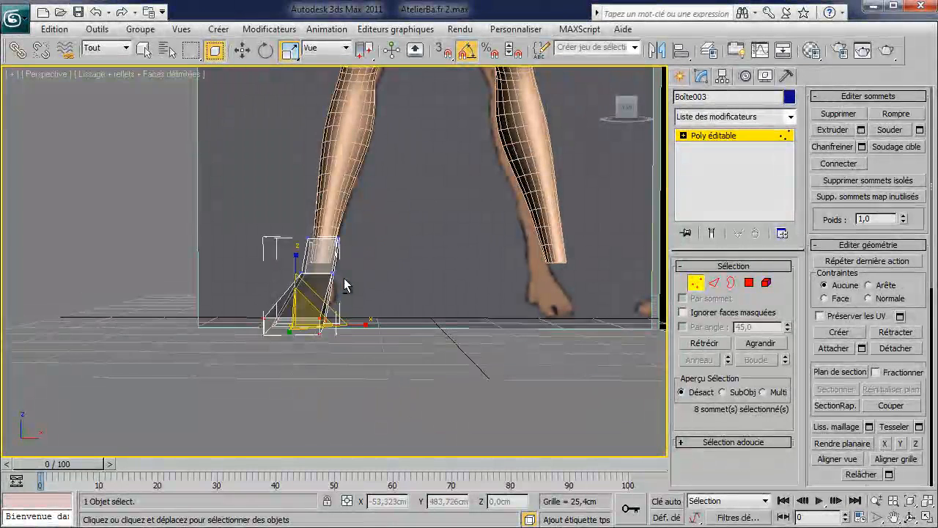
{"action": "left_click_drag", "start_coordinate": [306, 312], "coordinate": [308, 311]}
{"action": "right_click", "coordinate": [345, 316]}
{"action": "left_click", "coordinate": [359, 326]}
{"action": "middle_click_drag", "start_coordinate": [363, 327], "coordinate": [528, 307], "text": "alt"}
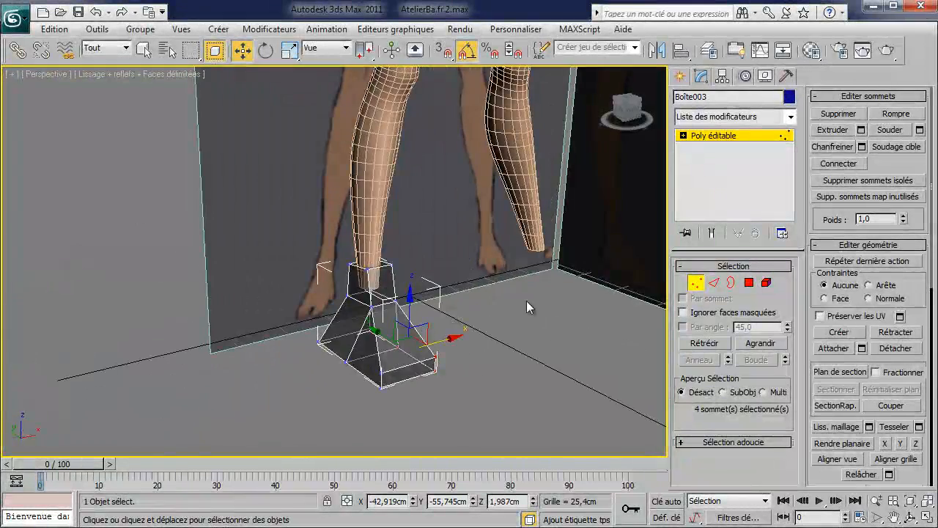
{"action": "scroll", "coordinate": [386, 245], "scroll_direction": "down", "scroll_amount": 3}
{"action": "middle_click_drag", "start_coordinate": [386, 247], "coordinate": [369, 303]}
{"action": "scroll", "coordinate": [345, 249], "scroll_direction": "down", "scroll_amount": 3}
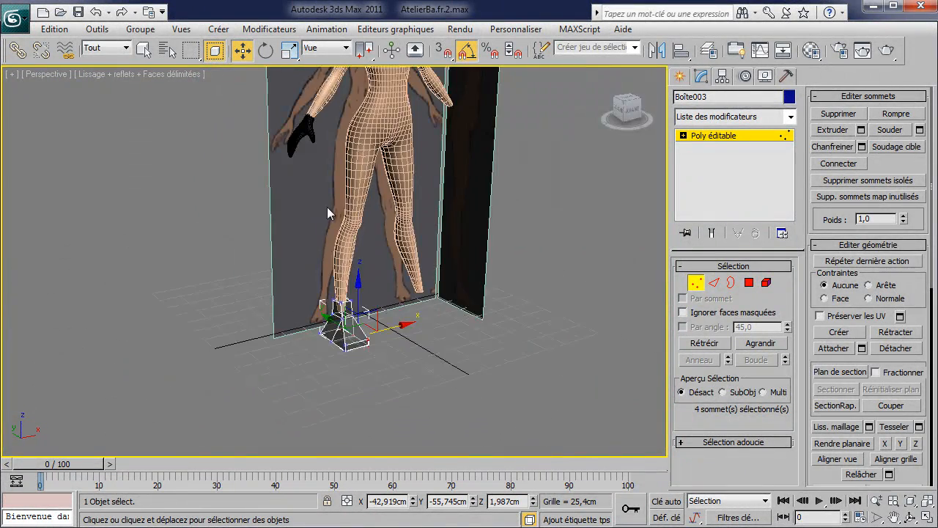
- Leave vertex editing on the foot and copy the hand's Lissage rapide modifier onto it
{"action": "left_click", "coordinate": [708, 139]}
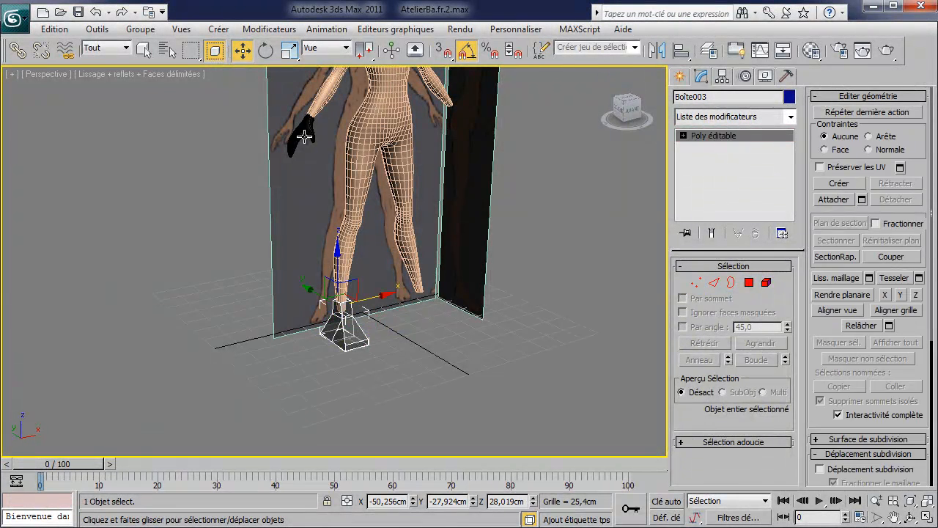
{"action": "left_click", "coordinate": [303, 130]}
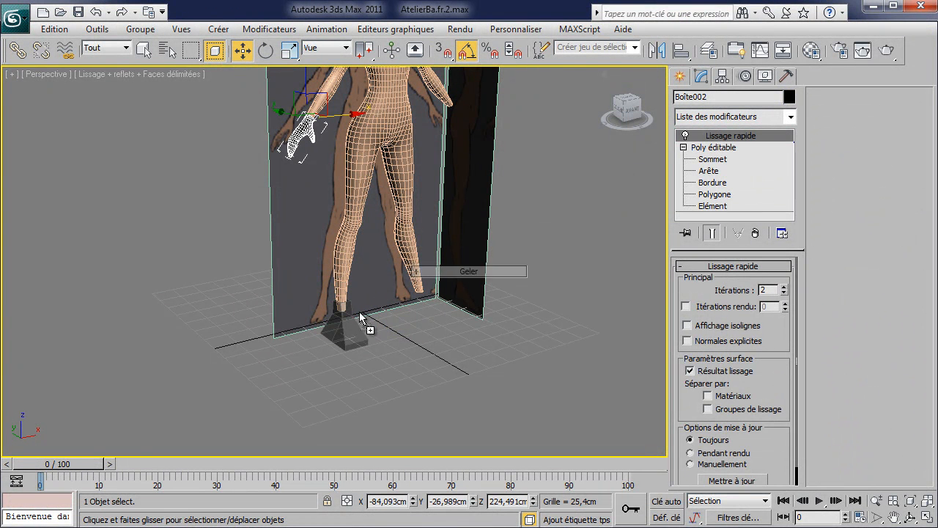
{"action": "left_click", "coordinate": [360, 341]}
- Change the foot's object colour to black
{"action": "middle_click_drag", "start_coordinate": [377, 341], "coordinate": [398, 326], "text": "alt"}
{"action": "left_click", "coordinate": [789, 97]}
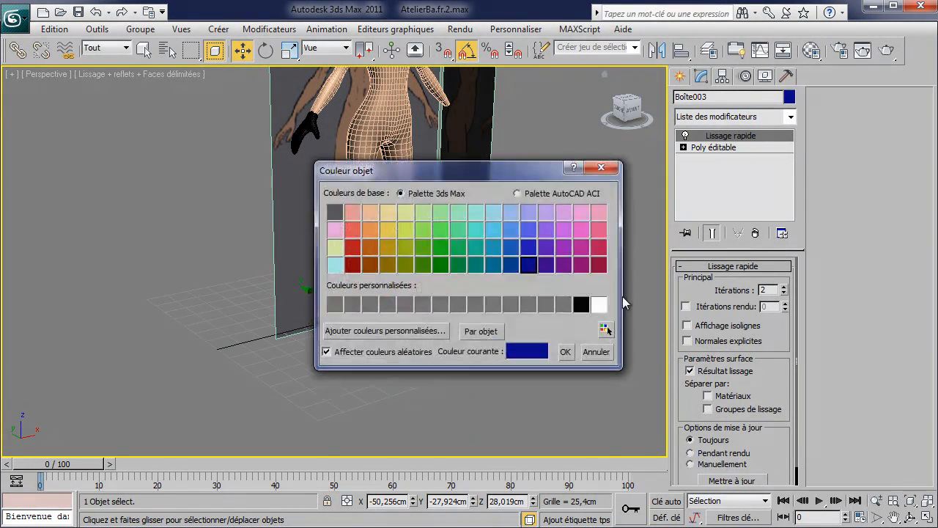
{"action": "left_click", "coordinate": [569, 353]}
{"action": "left_click", "coordinate": [467, 388]}
{"action": "scroll", "coordinate": [411, 384], "scroll_direction": "up", "scroll_amount": 4}
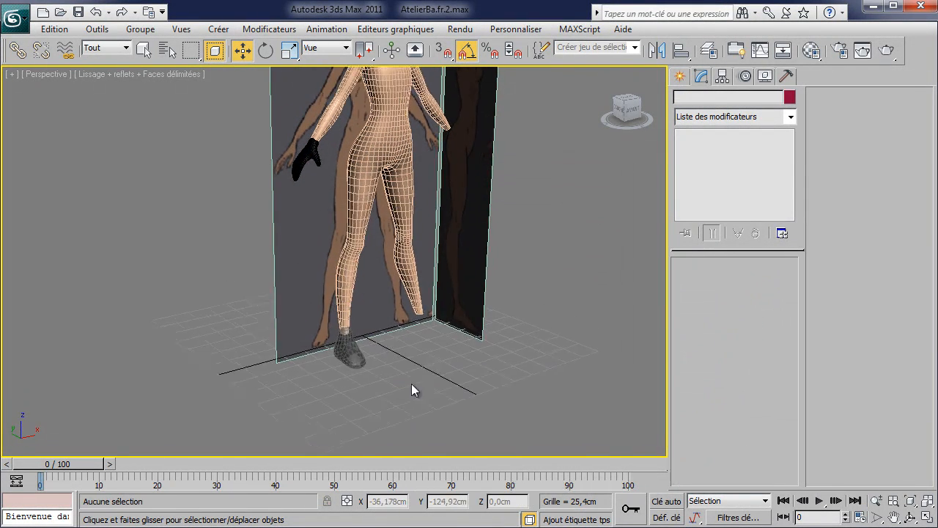
- Return to the foot's Poly éditable vertices with the smoothed end result displayed
{"action": "left_click", "coordinate": [371, 398]}
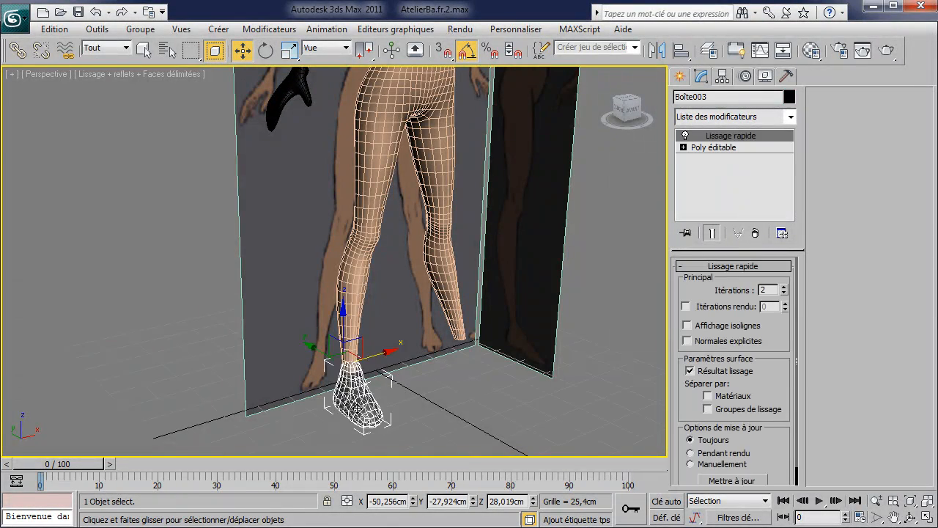
{"action": "middle_click_drag", "start_coordinate": [442, 389], "coordinate": [321, 156], "text": "alt"}
{"action": "scroll", "coordinate": [398, 373], "scroll_direction": "up", "scroll_amount": 5}
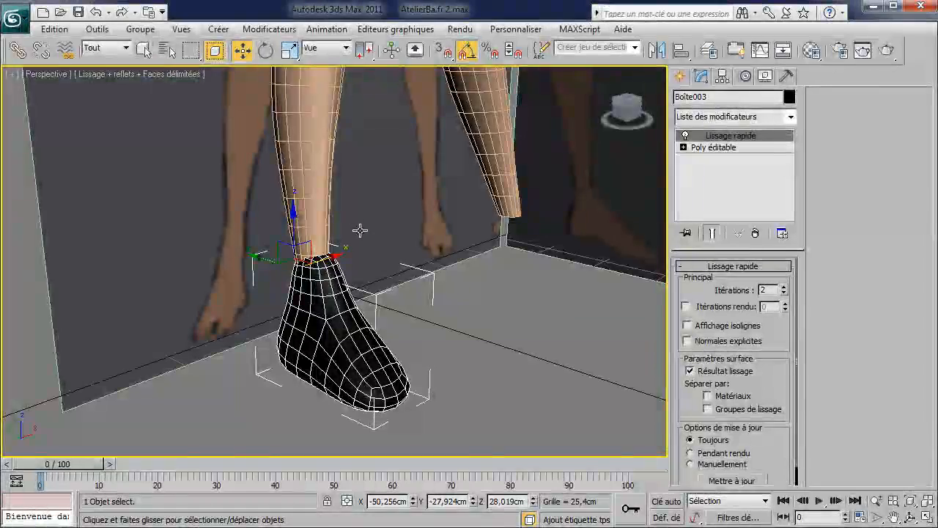
{"action": "scroll", "coordinate": [359, 234], "scroll_direction": "up", "scroll_amount": 3}
{"action": "middle_click_drag", "start_coordinate": [427, 249], "coordinate": [570, 224], "text": "alt"}
{"action": "left_click", "coordinate": [697, 146]}
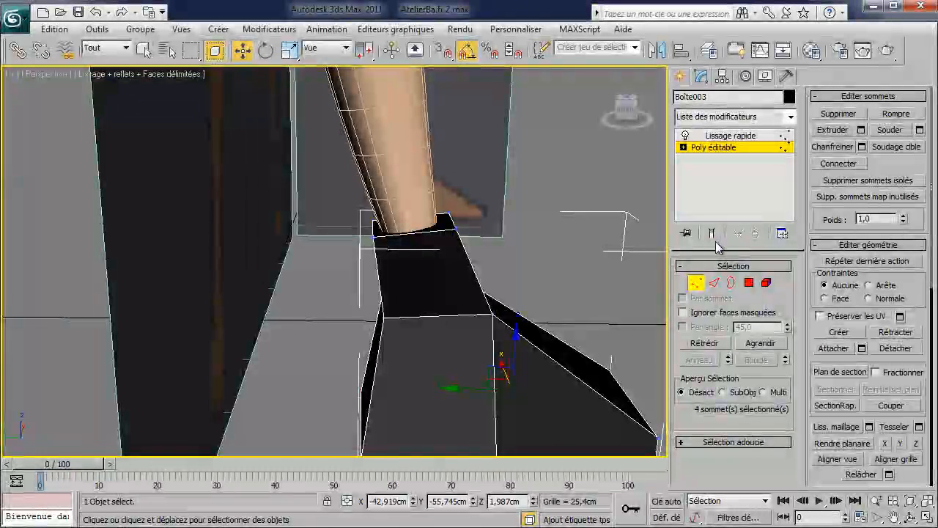
{"action": "left_click", "coordinate": [711, 233]}
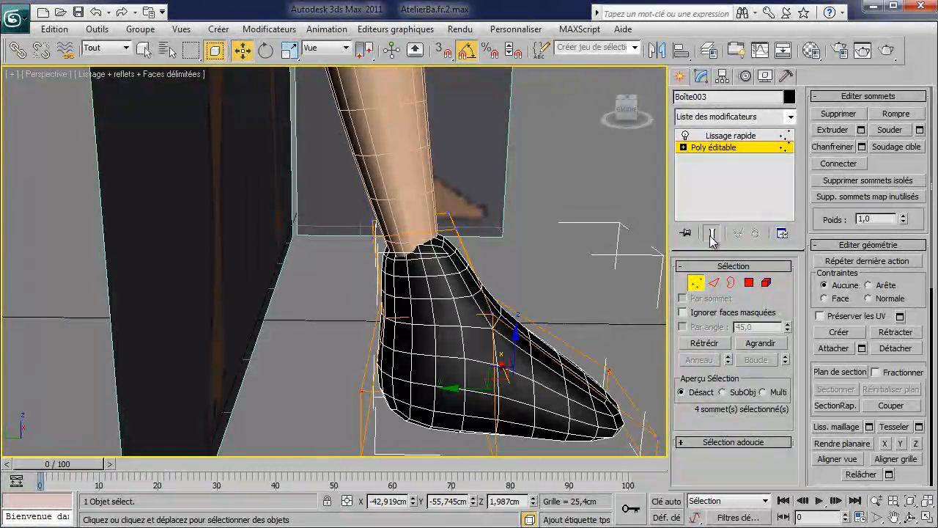
- Move the rear ankle vertices back along Y and the inner ankle vertices inward along X to widen the opening around the leg
{"action": "left_click_drag", "start_coordinate": [389, 239], "coordinate": [388, 238]}
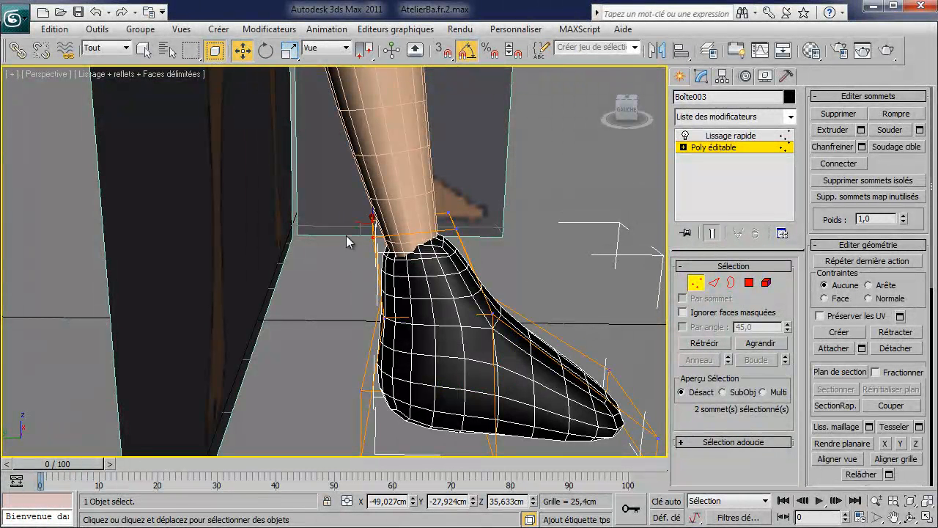
{"action": "left_click_drag", "start_coordinate": [328, 226], "coordinate": [318, 226]}
{"action": "middle_click_drag", "start_coordinate": [318, 226], "coordinate": [224, 230], "text": "alt"}
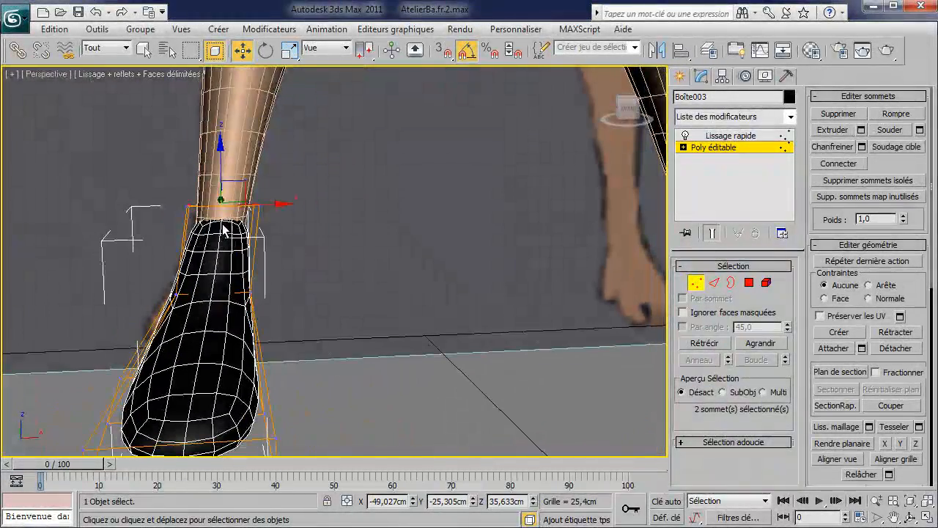
{"action": "left_click_drag", "start_coordinate": [206, 219], "coordinate": [219, 207]}
{"action": "left_click_drag", "start_coordinate": [292, 222], "coordinate": [237, 179]}
{"action": "left_click_drag", "start_coordinate": [285, 205], "coordinate": [305, 212]}
{"action": "middle_click_drag", "start_coordinate": [305, 212], "coordinate": [247, 301], "text": "alt"}
- Inset the polygon on top of the foot by 3,252 cm and deselect it
{"action": "left_click", "coordinate": [749, 283]}
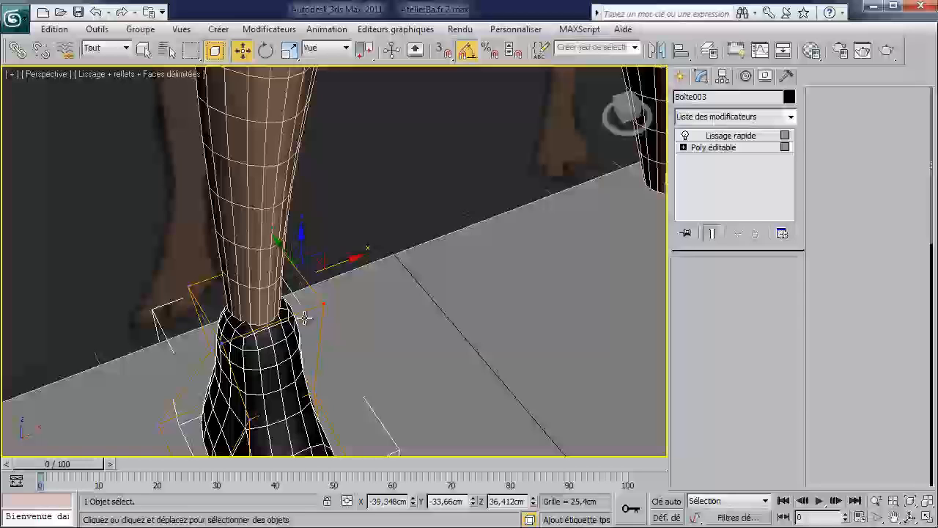
{"action": "left_click", "coordinate": [230, 330]}
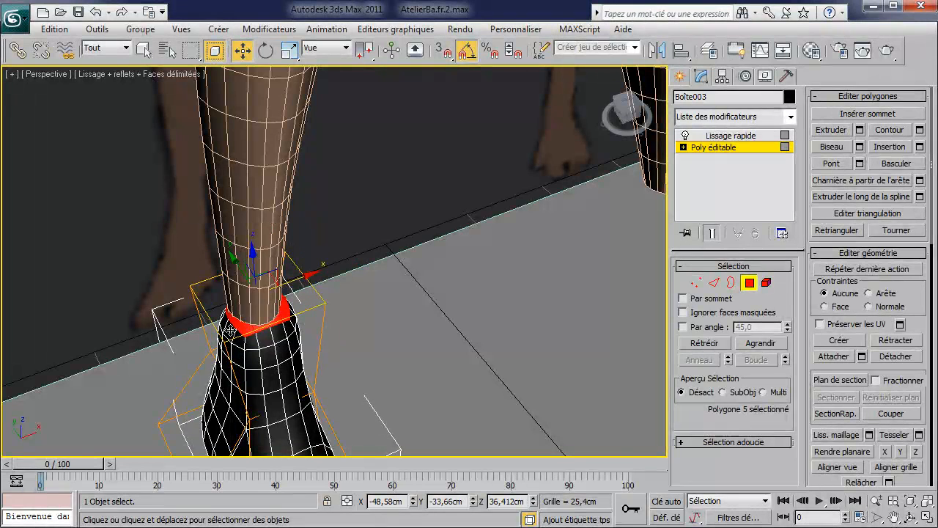
{"action": "left_click", "coordinate": [901, 150]}
{"action": "left_click_drag", "start_coordinate": [248, 323], "coordinate": [238, 305]}
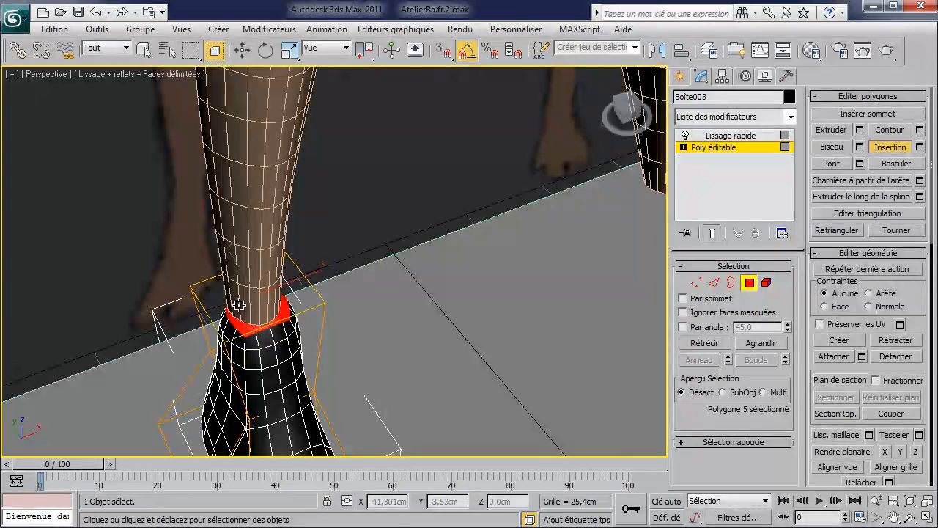
{"action": "left_click", "coordinate": [921, 147]}
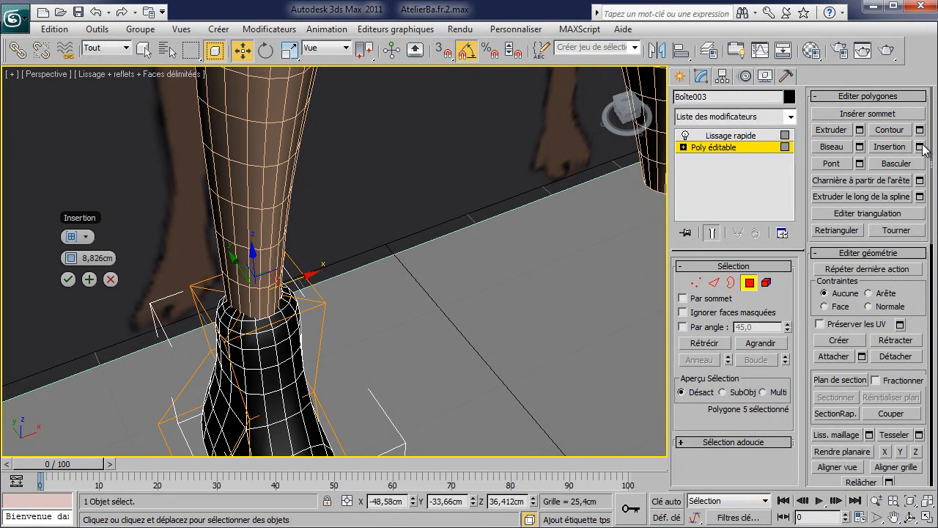
{"action": "left_click_drag", "start_coordinate": [68, 258], "coordinate": [68, 258]}
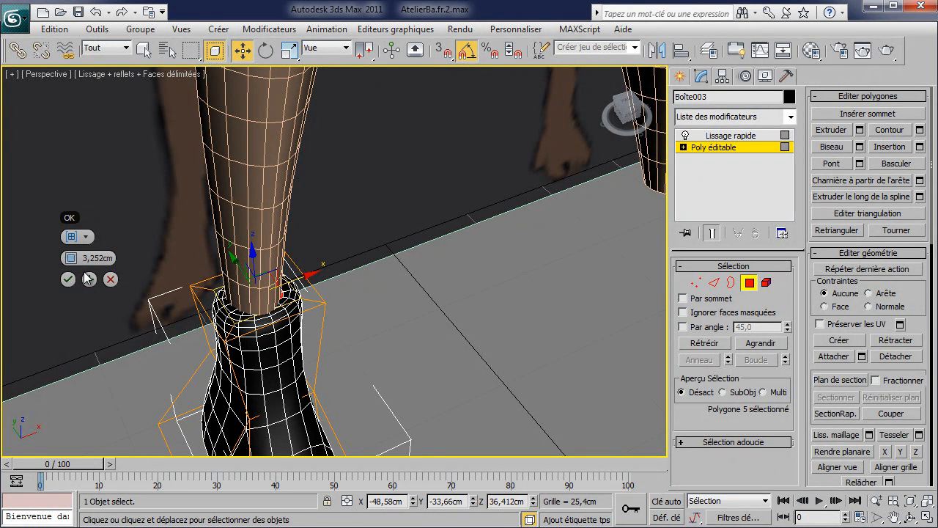
{"action": "left_click", "coordinate": [72, 280]}
{"action": "left_click", "coordinate": [457, 286]}
- Select the two vertices at the front of the ankle and pull them back toward the leg
{"action": "middle_click_drag", "start_coordinate": [421, 295], "coordinate": [624, 303]}
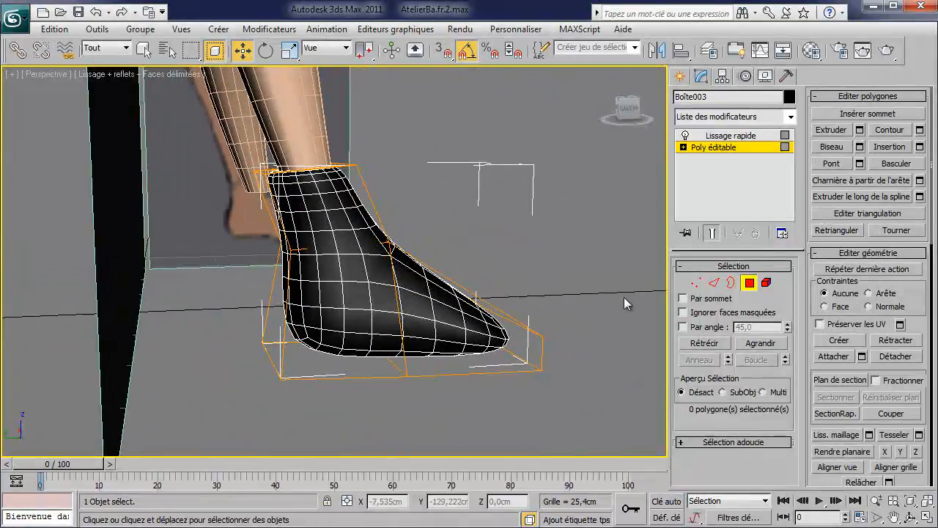
{"action": "left_click", "coordinate": [697, 283]}
{"action": "middle_click_drag", "start_coordinate": [428, 217], "coordinate": [397, 217], "text": "alt"}
{"action": "left_click_drag", "start_coordinate": [397, 217], "coordinate": [350, 260]}
{"action": "left_click_drag", "start_coordinate": [355, 220], "coordinate": [349, 293]}
{"action": "middle_click_drag", "start_coordinate": [409, 344], "coordinate": [369, 243], "text": "alt"}
{"action": "middle_click_drag", "start_coordinate": [383, 234], "coordinate": [404, 236], "text": "alt"}
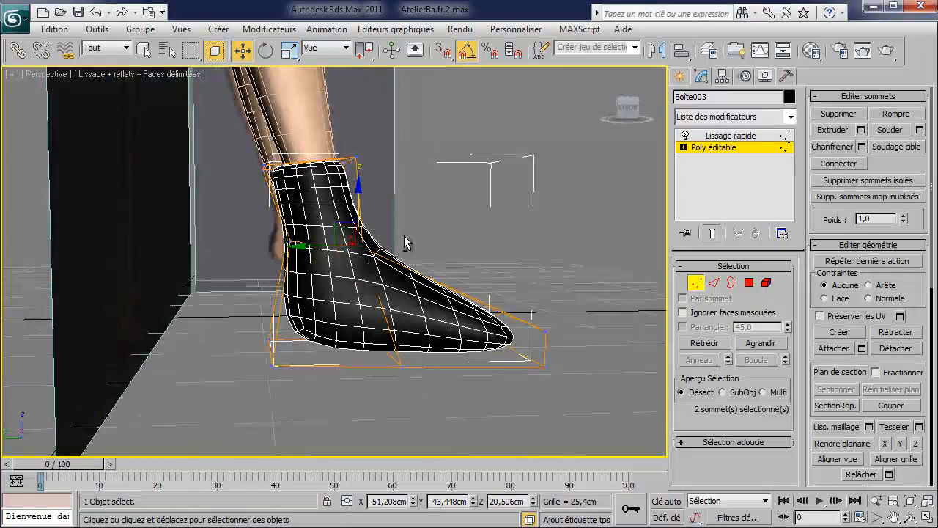
- Make the foot see-through without edged faces and connect the six edges between ankle and sole with a new edge loop
{"action": "left_click", "coordinate": [714, 283]}
{"action": "middle_click_drag", "start_coordinate": [541, 284], "coordinate": [509, 276], "text": "alt"}
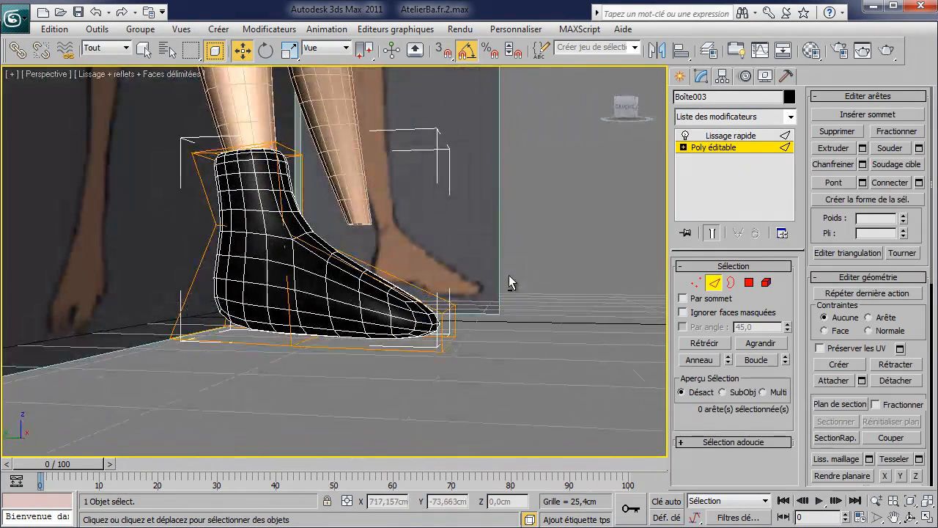
{"action": "left_click", "coordinate": [393, 277]}
{"action": "left_click", "coordinate": [387, 284], "text": "ctrl"}
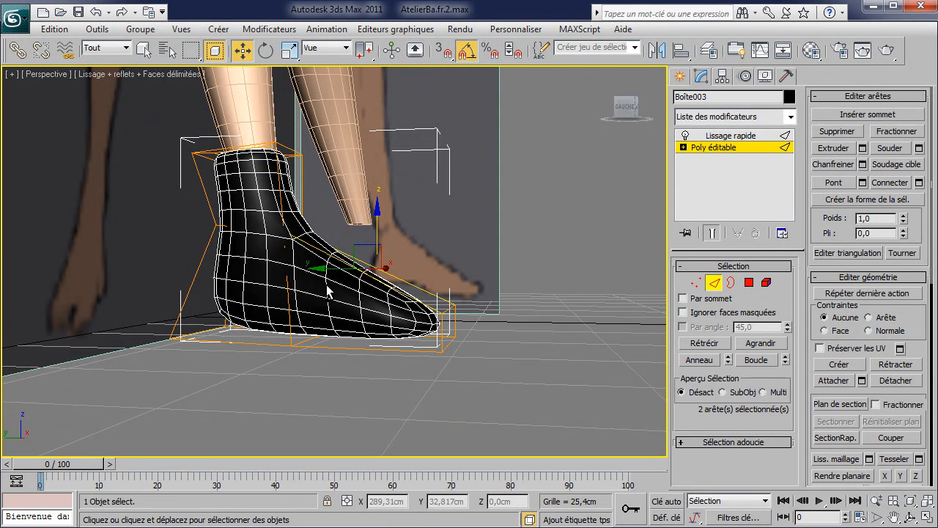
{"action": "left_click_drag", "start_coordinate": [316, 276], "coordinate": [330, 285], "text": "ctrl"}
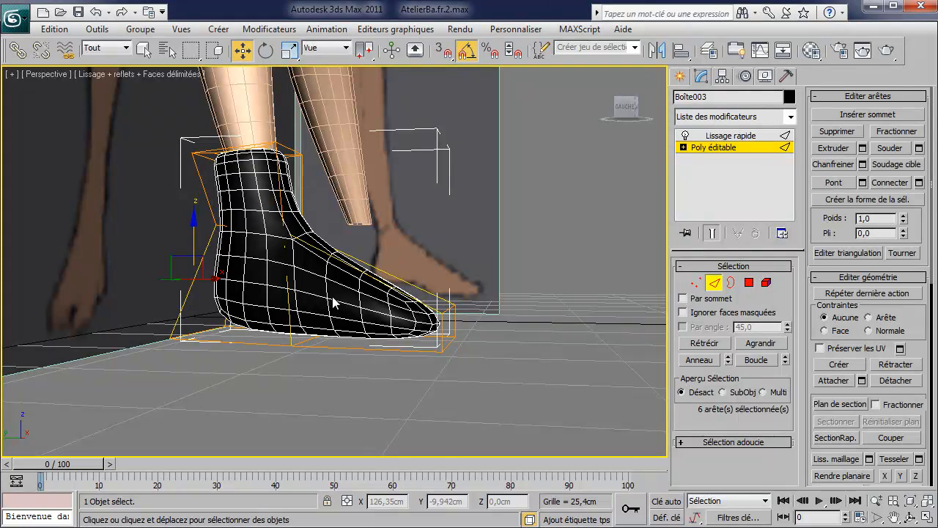
{"action": "key", "text": "alt+x"}
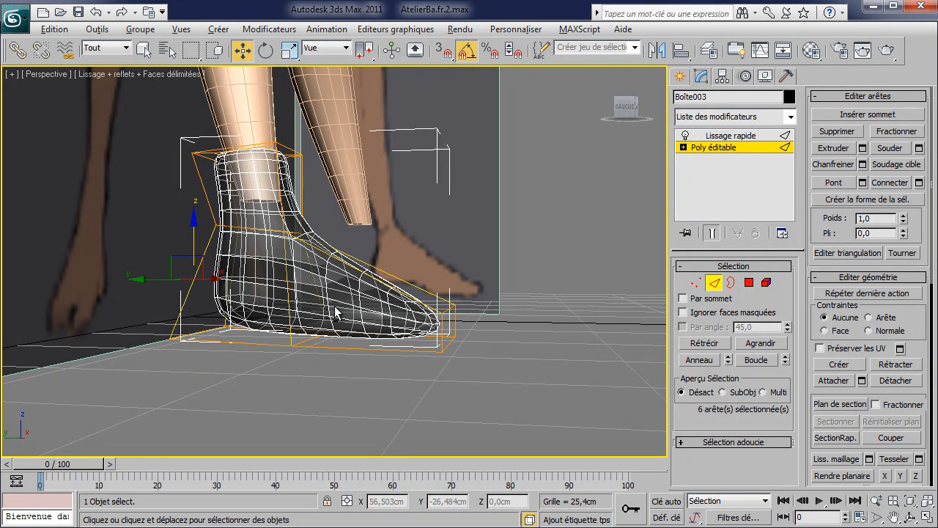
{"action": "key", "text": "F4"}
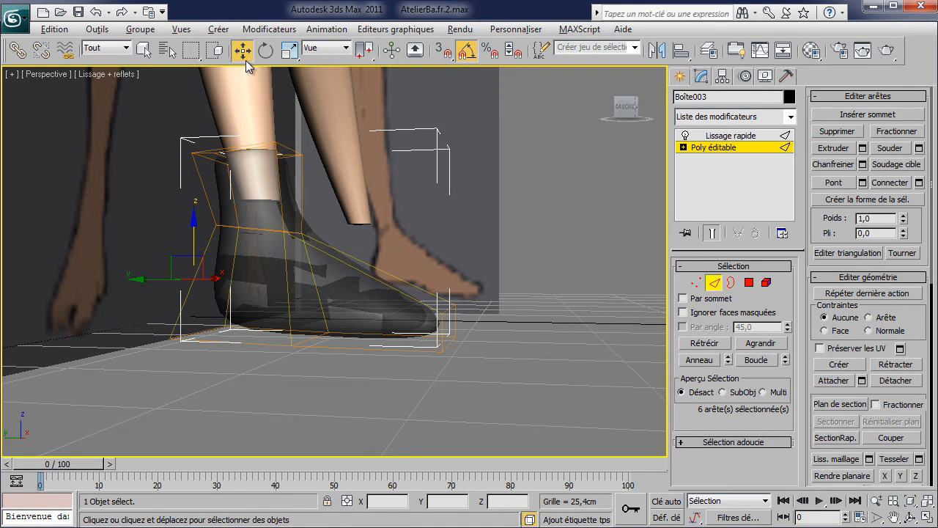
{"action": "left_click_drag", "start_coordinate": [134, 286], "coordinate": [134, 286]}
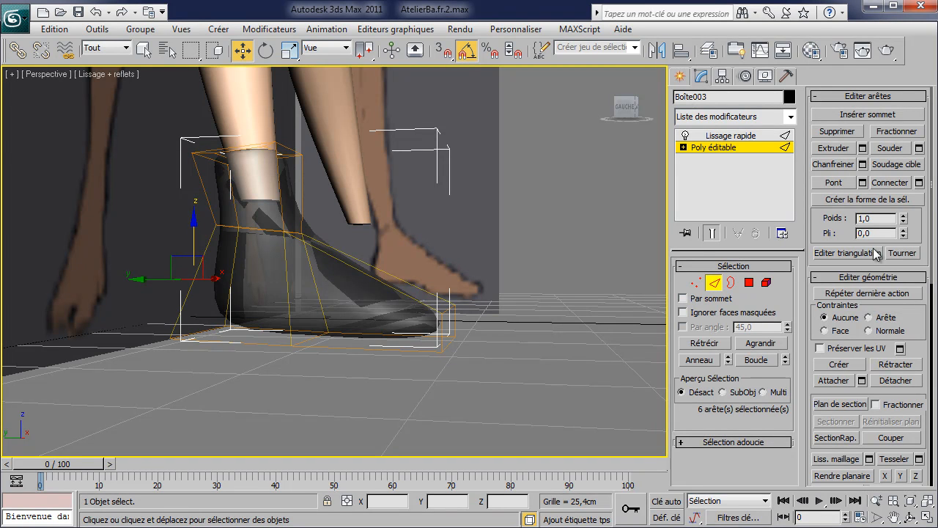
{"action": "left_click", "coordinate": [885, 185]}
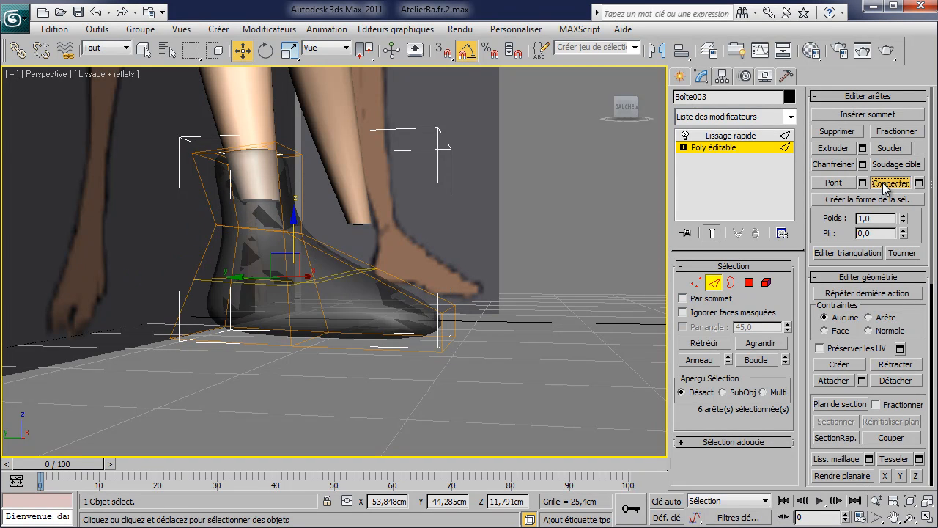
- Move the new loop's two instep vertices in side view to refine the foot's upper profile
{"action": "middle_click_drag", "start_coordinate": [354, 330], "coordinate": [380, 337], "text": "alt"}
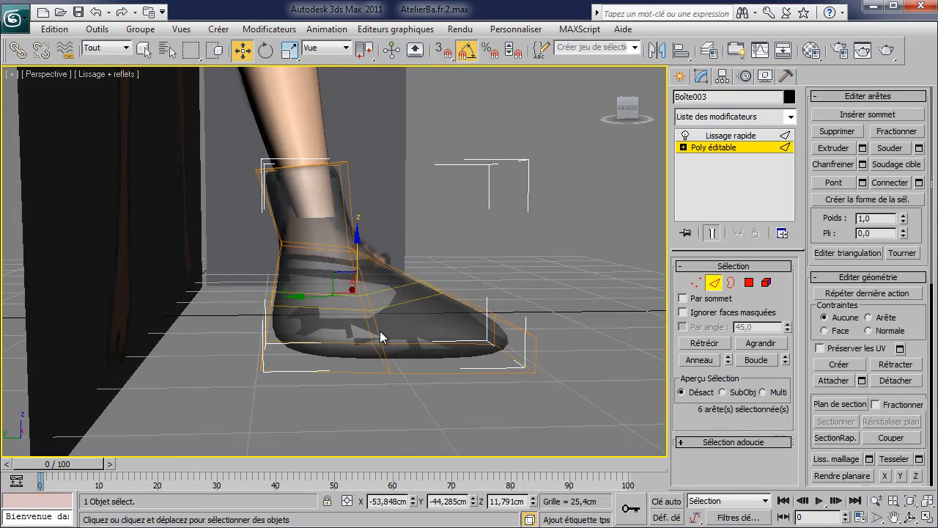
{"action": "left_click", "coordinate": [693, 284]}
{"action": "middle_click_drag", "start_coordinate": [505, 269], "coordinate": [480, 266], "text": "alt"}
{"action": "left_click_drag", "start_coordinate": [372, 253], "coordinate": [423, 302]}
{"action": "left_click", "coordinate": [375, 256]}
{"action": "mouse_move", "coordinate": [379, 258]}
{"action": "left_mouse_down"}
{"action": "mouse_move", "coordinate": [358, 259]}
{"action": "mouse_move", "coordinate": [373, 265]}
{"action": "left_mouse_up"}
- Narrow the instep by moving its inner and outer vertices toward each other along X
{"action": "middle_click_drag", "start_coordinate": [407, 290], "coordinate": [216, 308], "text": "alt"}
{"action": "left_click", "coordinate": [199, 284]}
{"action": "left_click_drag", "start_coordinate": [237, 288], "coordinate": [227, 291]}
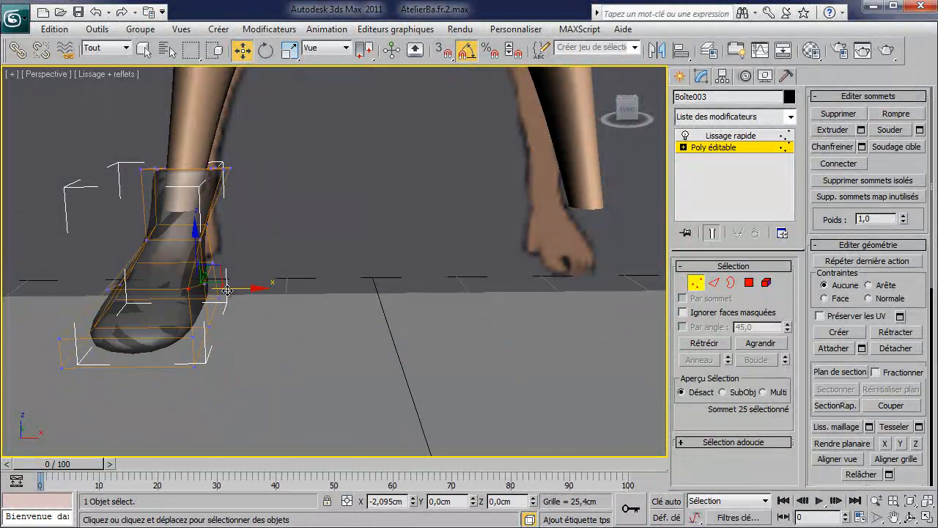
{"action": "middle_click_drag", "start_coordinate": [245, 313], "coordinate": [279, 335], "text": "alt"}
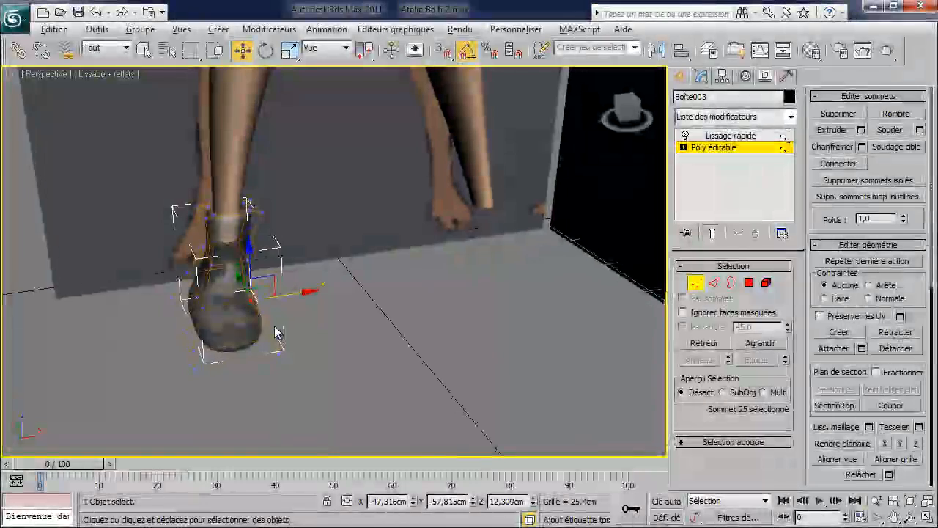
{"action": "left_click", "coordinate": [204, 308]}
{"action": "left_click_drag", "start_coordinate": [236, 307], "coordinate": [254, 307]}
- Select the two outer side vertices near the heel and shift them to refine the foot's outer contour
{"action": "middle_click_drag", "start_coordinate": [267, 314], "coordinate": [434, 332], "text": "alt"}
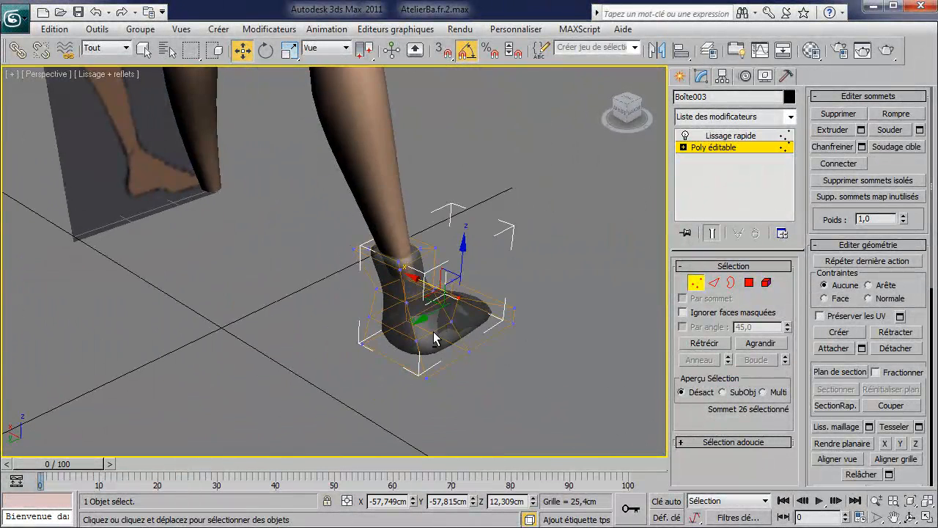
{"action": "left_click", "coordinate": [417, 342]}
{"action": "left_click", "coordinate": [385, 301], "text": "ctrl"}
{"action": "left_click_drag", "start_coordinate": [393, 292], "coordinate": [392, 291]}
{"action": "middle_click_drag", "start_coordinate": [409, 302], "coordinate": [349, 270], "text": "alt"}
{"action": "left_click_drag", "start_coordinate": [251, 279], "coordinate": [243, 282]}
- Select the three lower vertices on the foot's inner side and move them toward the foot along X
{"action": "middle_click_drag", "start_coordinate": [295, 266], "coordinate": [318, 268], "text": "alt"}
{"action": "left_click_drag", "start_coordinate": [372, 324], "coordinate": [333, 284]}
{"action": "middle_click_drag", "start_coordinate": [362, 290], "coordinate": [242, 285], "text": "alt"}
{"action": "left_click_drag", "start_coordinate": [248, 269], "coordinate": [246, 267]}
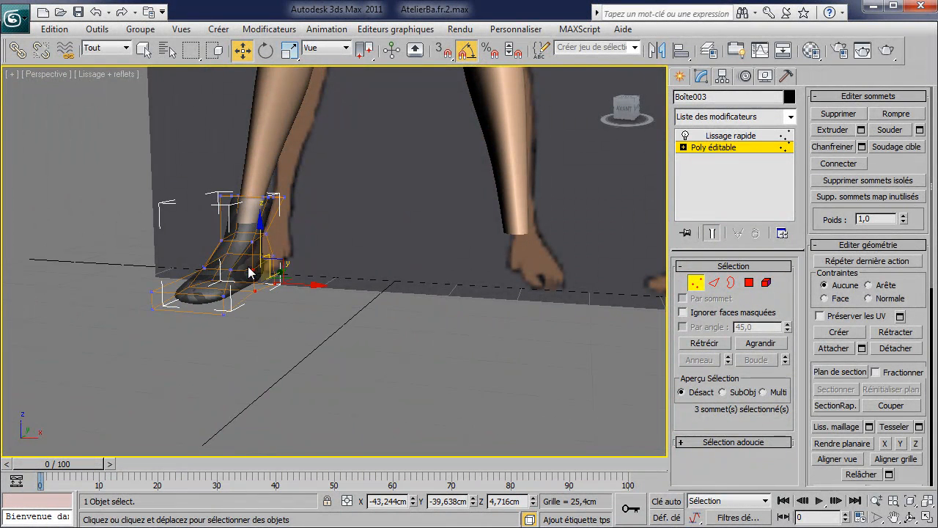
{"action": "left_click_drag", "start_coordinate": [300, 289], "coordinate": [292, 289]}
- Select the inner vertex at the front of the ankle and adjust its position along X
{"action": "scroll", "coordinate": [318, 286], "scroll_direction": "up", "scroll_amount": 3}
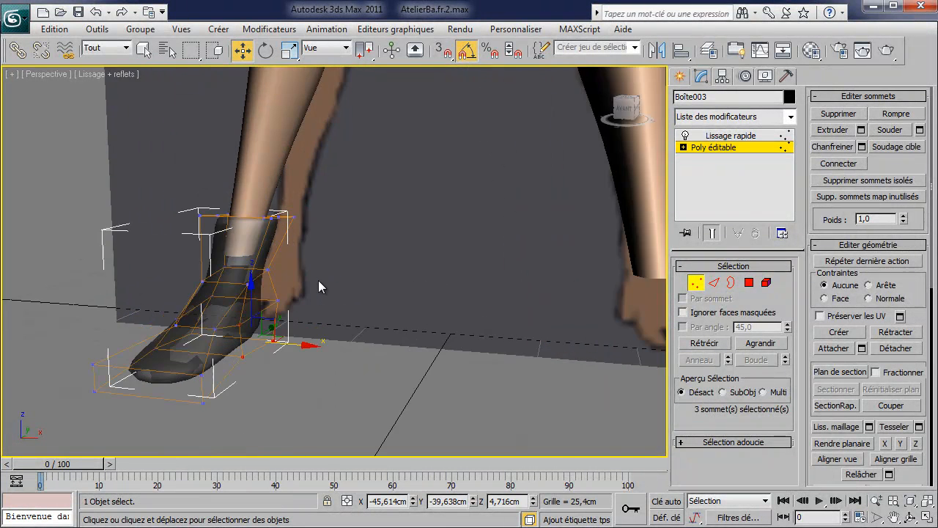
{"action": "scroll", "coordinate": [400, 330], "scroll_direction": "up", "scroll_amount": 3}
{"action": "left_click", "coordinate": [269, 340]}
{"action": "left_click_drag", "start_coordinate": [306, 344], "coordinate": [290, 342]}
{"action": "middle_click_drag", "start_coordinate": [353, 296], "coordinate": [411, 293], "text": "alt"}
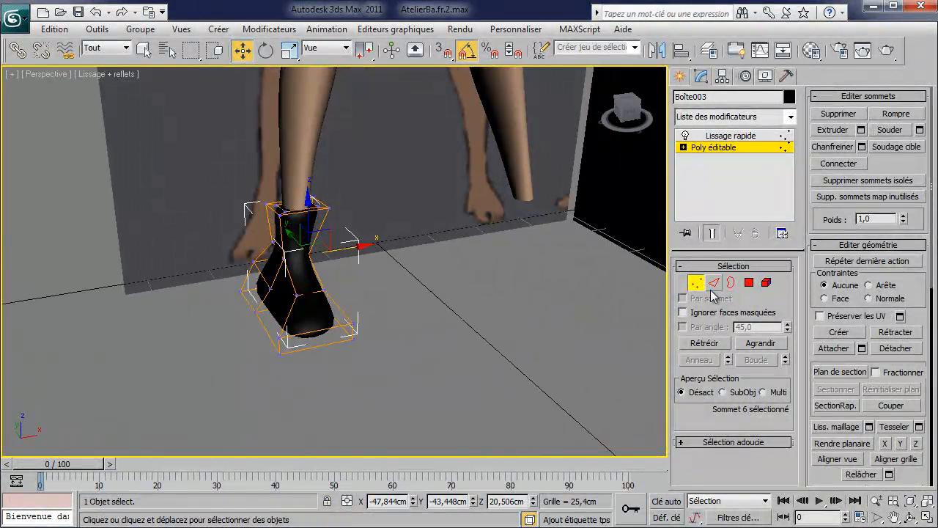
- Select the edge across the instep and shift it toward the foot's outer side along X
{"action": "left_click", "coordinate": [713, 283]}
{"action": "left_click", "coordinate": [313, 290]}
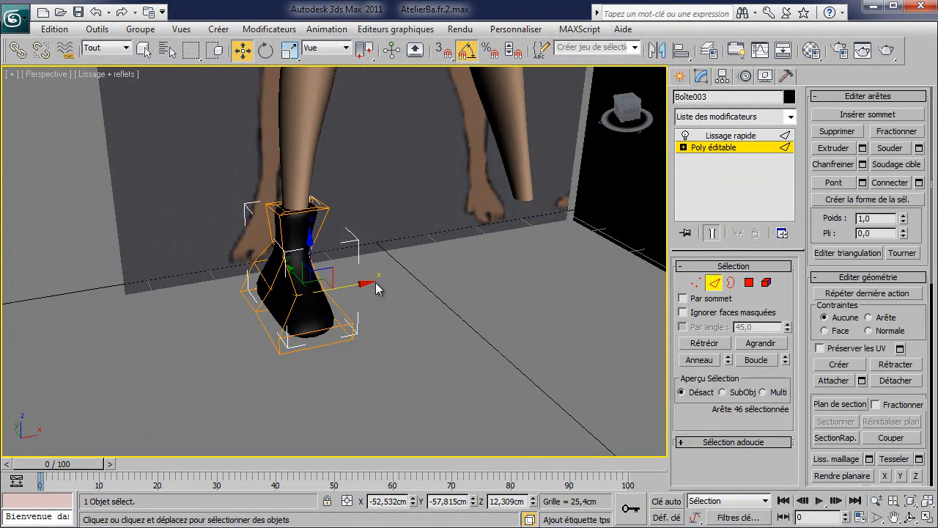
{"action": "left_click_drag", "start_coordinate": [359, 286], "coordinate": [282, 278]}
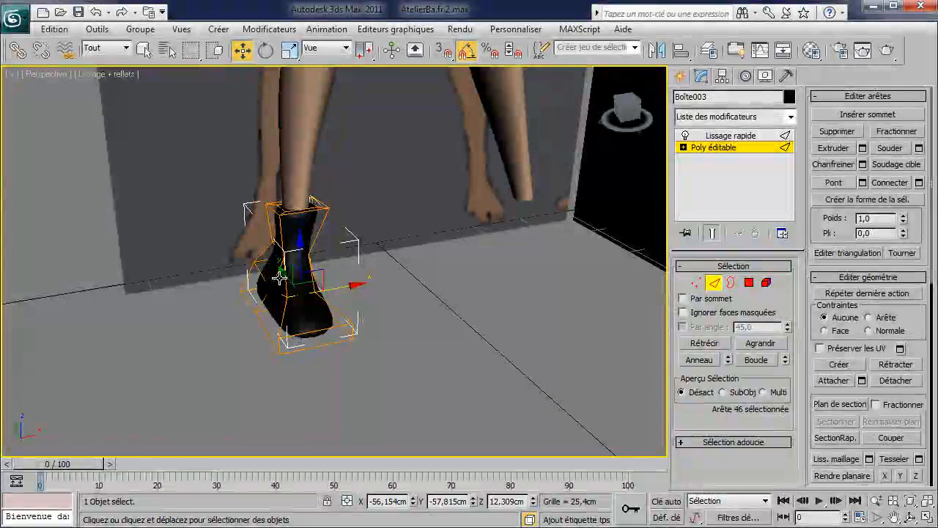
- Reposition the vertex pairs at the outer and inner front corners of the foot to reshape the toe area
{"action": "middle_click_drag", "start_coordinate": [283, 278], "coordinate": [473, 308], "text": "alt"}
{"action": "left_click", "coordinate": [695, 282]}
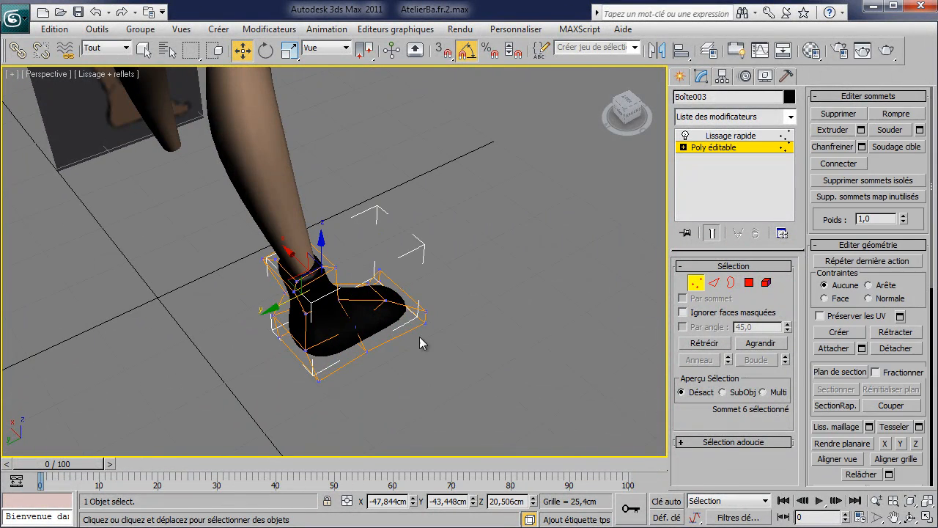
{"action": "left_click_drag", "start_coordinate": [385, 364], "coordinate": [327, 319]}
{"action": "middle_click_drag", "start_coordinate": [352, 327], "coordinate": [249, 326], "text": "alt"}
{"action": "left_click_drag", "start_coordinate": [277, 341], "coordinate": [315, 372]}
{"action": "mouse_move", "coordinate": [316, 372]}
{"action": "middle_mouse_down", "text": "alt"}
{"action": "mouse_move", "coordinate": [348, 394]}
{"action": "mouse_move", "coordinate": [300, 379]}
{"action": "middle_mouse_up", "text": "alt"}
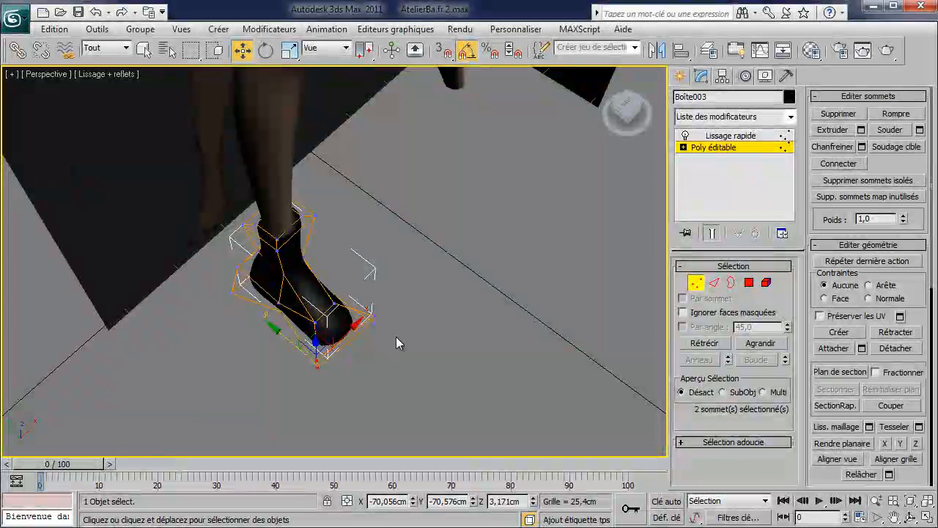
{"action": "left_click_drag", "start_coordinate": [315, 344], "coordinate": [365, 299]}
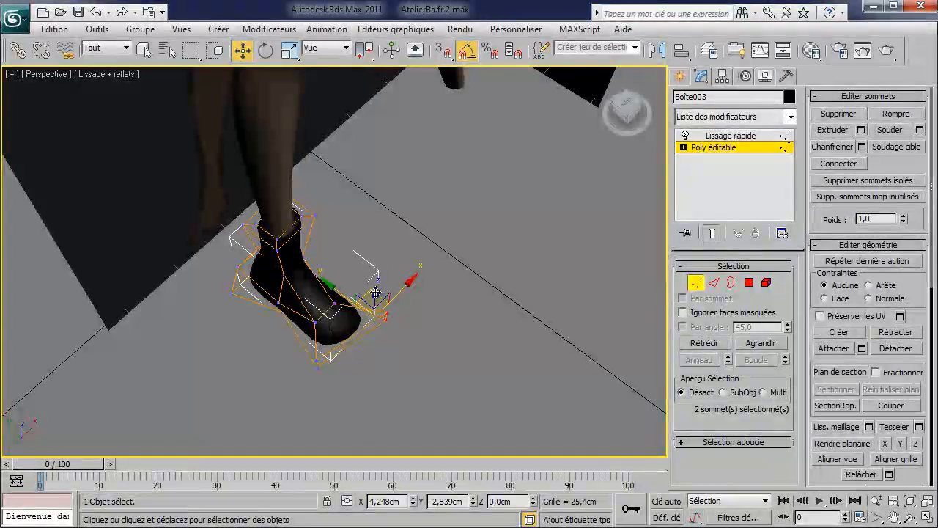
{"action": "left_click_drag", "start_coordinate": [366, 301], "coordinate": [361, 303]}
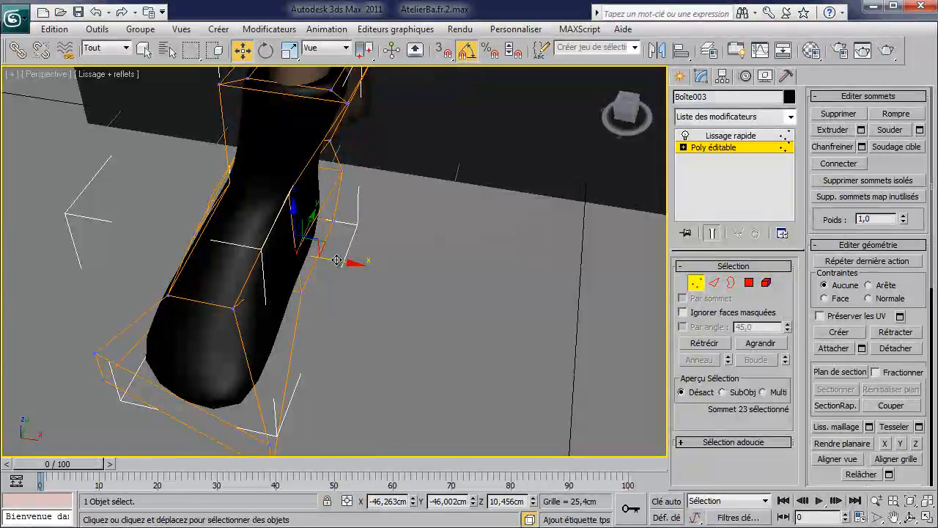
- Move the lower vertex at the arch inward and adjust the neighbouring side vertices to refine the foot's contour
{"action": "left_click", "coordinate": [304, 292]}
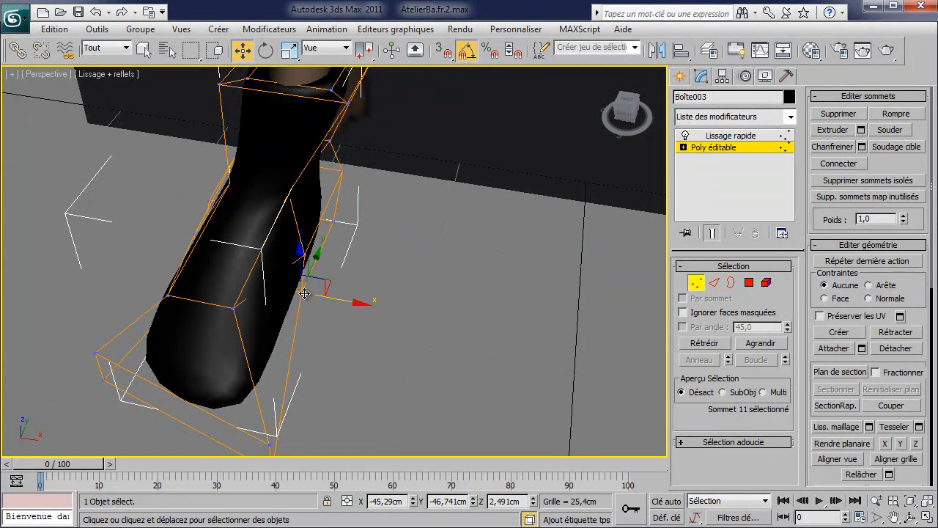
{"action": "left_click_drag", "start_coordinate": [332, 283], "coordinate": [321, 262]}
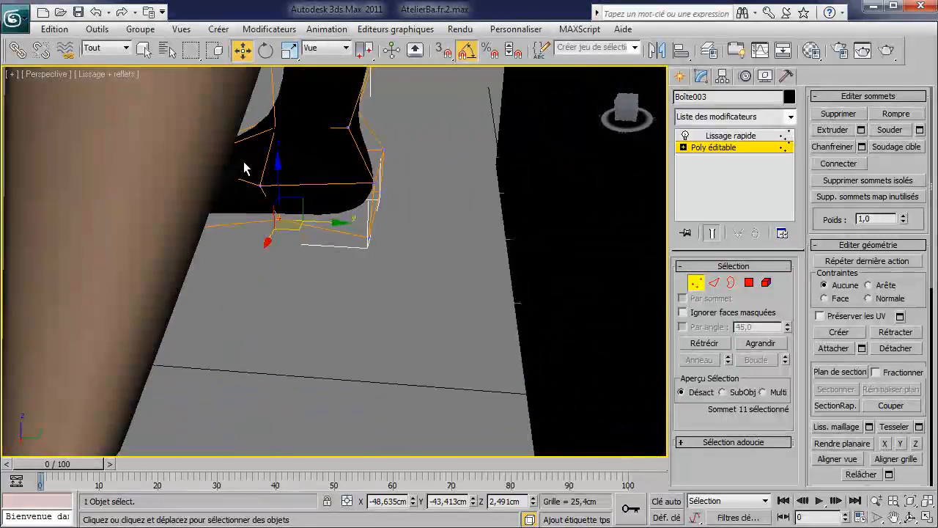
{"action": "middle_click_drag", "start_coordinate": [244, 162], "coordinate": [261, 141], "text": "alt"}
{"action": "left_click_drag", "start_coordinate": [293, 138], "coordinate": [317, 98]}
{"action": "middle_click_drag", "start_coordinate": [335, 147], "coordinate": [357, 154]}
{"action": "left_click_drag", "start_coordinate": [197, 161], "coordinate": [219, 156]}
{"action": "middle_click_drag", "start_coordinate": [223, 158], "coordinate": [270, 163], "text": "alt"}
{"action": "left_click", "coordinate": [109, 218]}
{"action": "middle_click_drag", "start_coordinate": [111, 212], "coordinate": [247, 234], "text": "alt"}
{"action": "scroll", "coordinate": [247, 234], "scroll_direction": "down", "scroll_amount": 5}
{"action": "middle_click_drag", "start_coordinate": [308, 264], "coordinate": [409, 258], "text": "alt"}
- Leave vertex editing on the foot and delete the Lissage rapide modifier from both the foot and the hand
{"action": "left_click", "coordinate": [706, 149]}
{"action": "middle_click_drag", "start_coordinate": [488, 253], "coordinate": [471, 335]}
{"action": "scroll", "coordinate": [490, 303], "scroll_direction": "down", "scroll_amount": 5}
{"action": "scroll", "coordinate": [439, 294], "scroll_direction": "up", "scroll_amount": 3}
{"action": "scroll", "coordinate": [433, 285], "scroll_direction": "down", "scroll_amount": 3}
{"action": "middle_click_drag", "start_coordinate": [446, 273], "coordinate": [435, 335]}
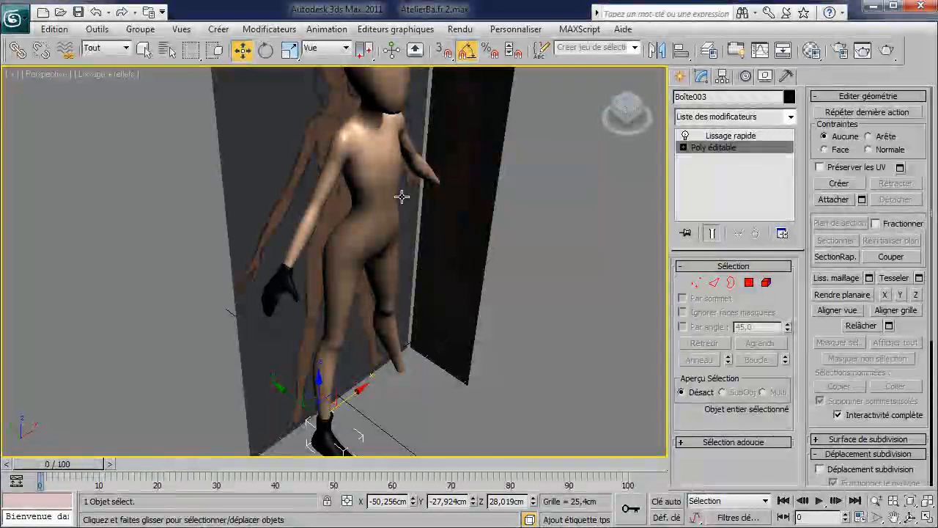
{"action": "left_click", "coordinate": [720, 136]}
{"action": "left_click", "coordinate": [755, 233]}
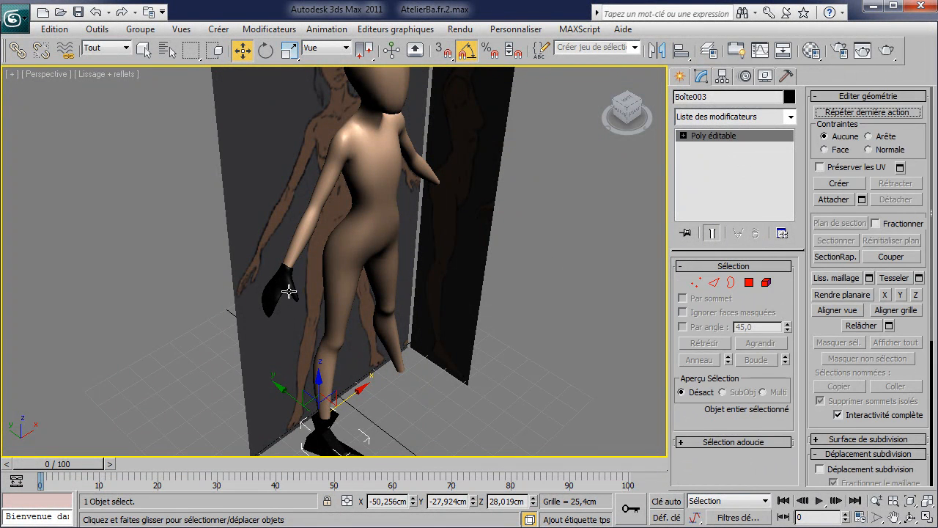
{"action": "left_click", "coordinate": [288, 291]}
{"action": "left_click", "coordinate": [756, 233]}
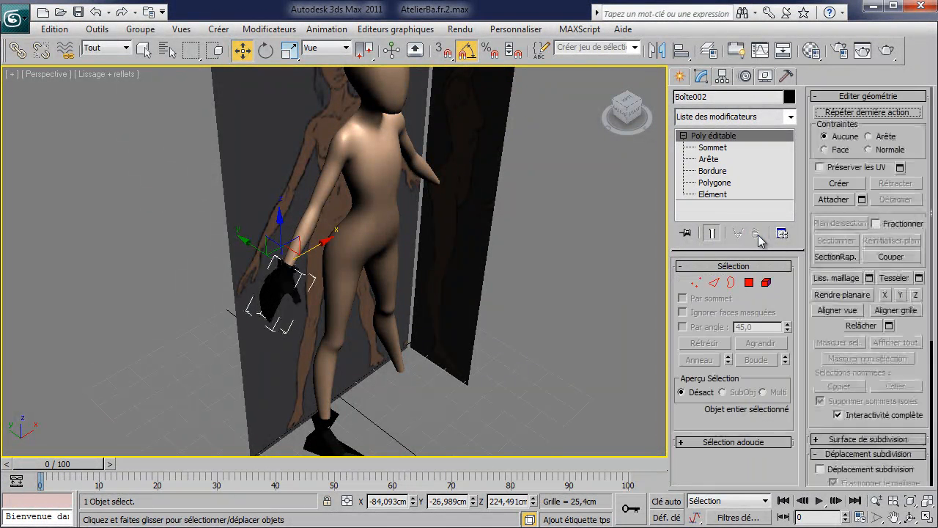
- Attach the hand and the foot to the body's Poly éditable mesh beneath the Symétrie modifier
{"action": "left_click", "coordinate": [378, 224]}
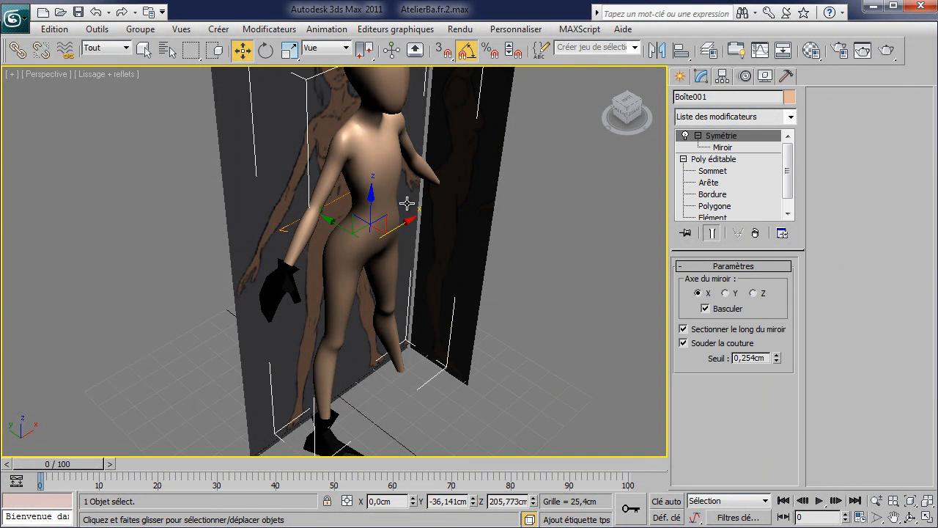
{"action": "left_click", "coordinate": [720, 157]}
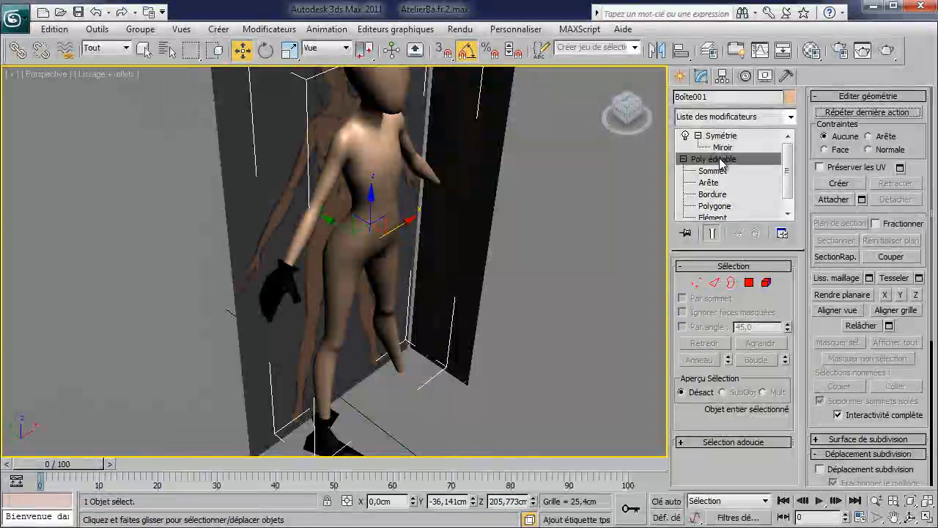
{"action": "right_click", "coordinate": [493, 411]}
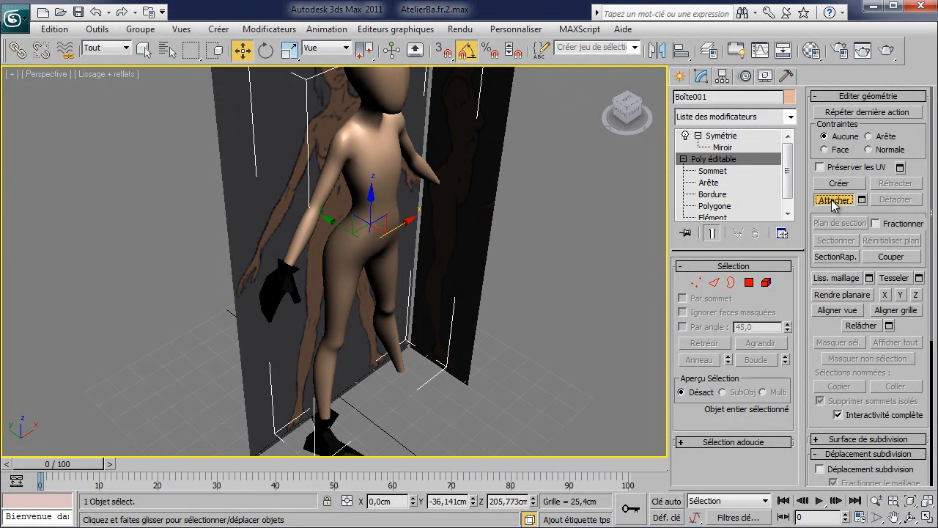
{"action": "left_click", "coordinate": [833, 201]}
{"action": "left_click", "coordinate": [272, 293]}
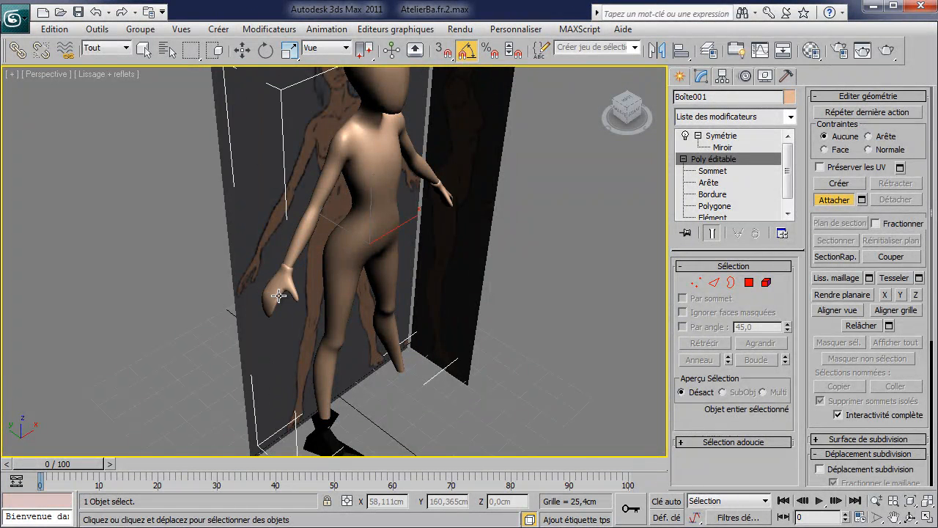
{"action": "left_click", "coordinate": [322, 446]}
{"action": "middle_click_drag", "start_coordinate": [408, 415], "coordinate": [441, 319]}
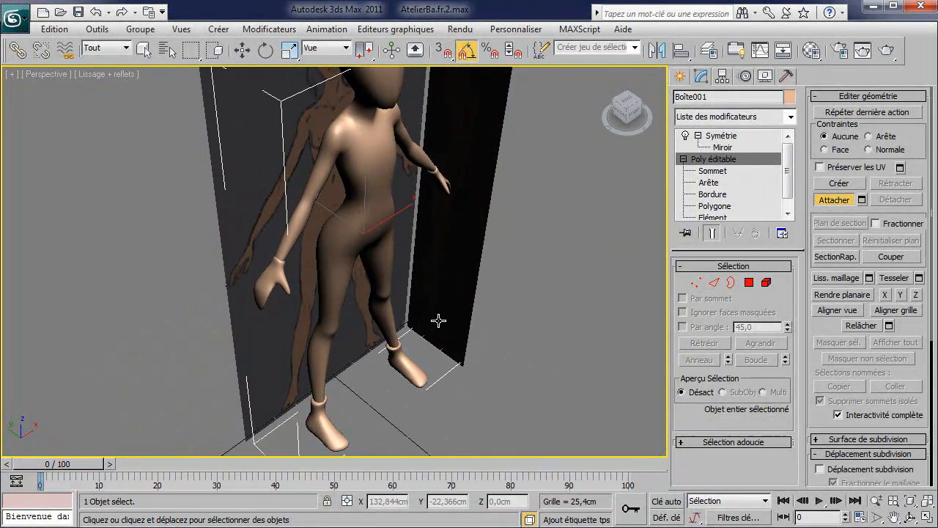
- Select the two polygons under the foot's sole and extrude them slightly downward
{"action": "left_click", "coordinate": [748, 284]}
{"action": "middle_click_drag", "start_coordinate": [480, 366], "coordinate": [399, 246]}
{"action": "scroll", "coordinate": [432, 184], "scroll_direction": "up", "scroll_amount": 4}
{"action": "left_click", "coordinate": [369, 152]}
{"action": "left_click", "coordinate": [424, 130], "text": "ctrl"}
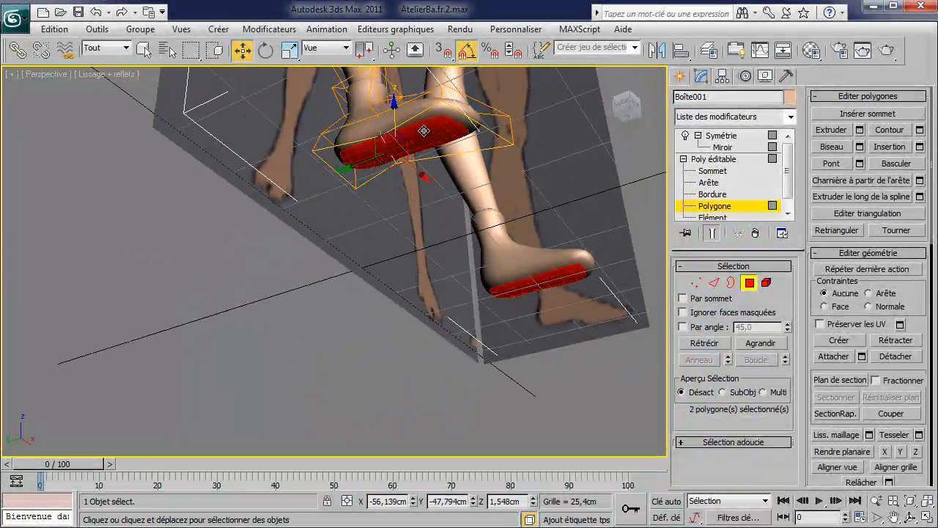
{"action": "left_click", "coordinate": [831, 130]}
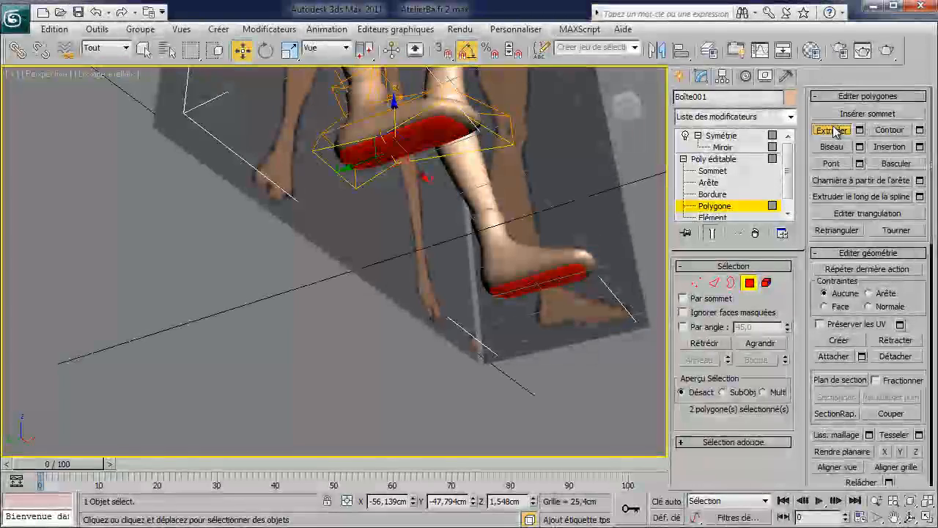
{"action": "left_click_drag", "start_coordinate": [465, 129], "coordinate": [468, 129]}
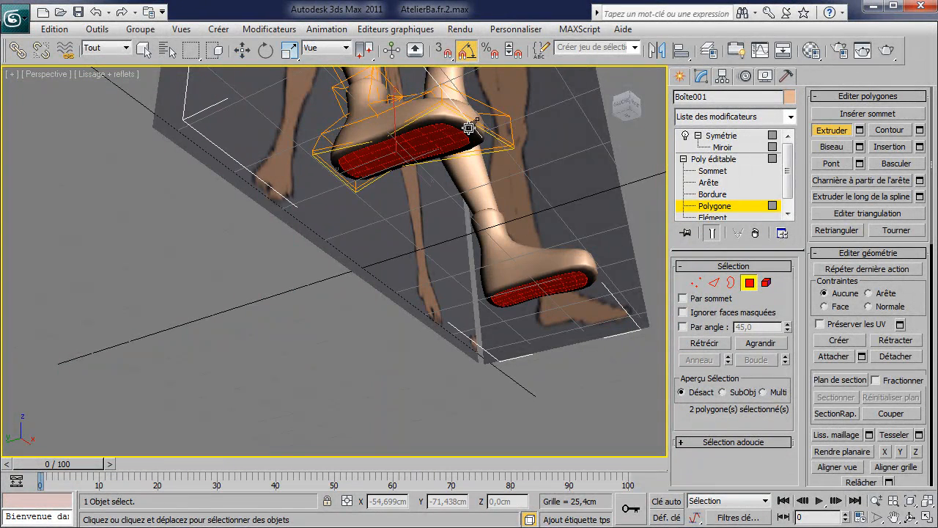
{"action": "middle_click_drag", "start_coordinate": [469, 129], "coordinate": [536, 206], "text": "alt"}
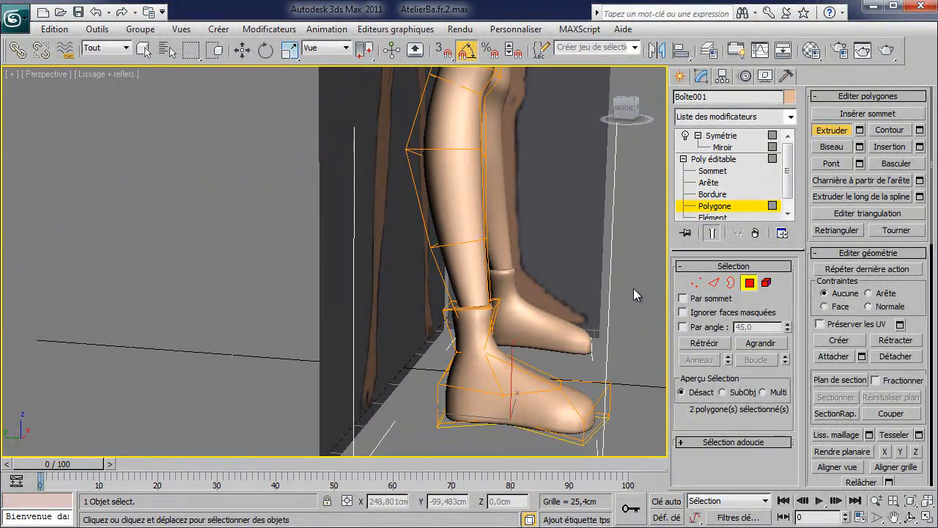
- Select the four vertices at the front of the ankle and shift them along Y
{"action": "left_click", "coordinate": [696, 282]}
{"action": "left_click_drag", "start_coordinate": [484, 363], "coordinate": [473, 361]}
{"action": "left_click", "coordinate": [242, 52]}
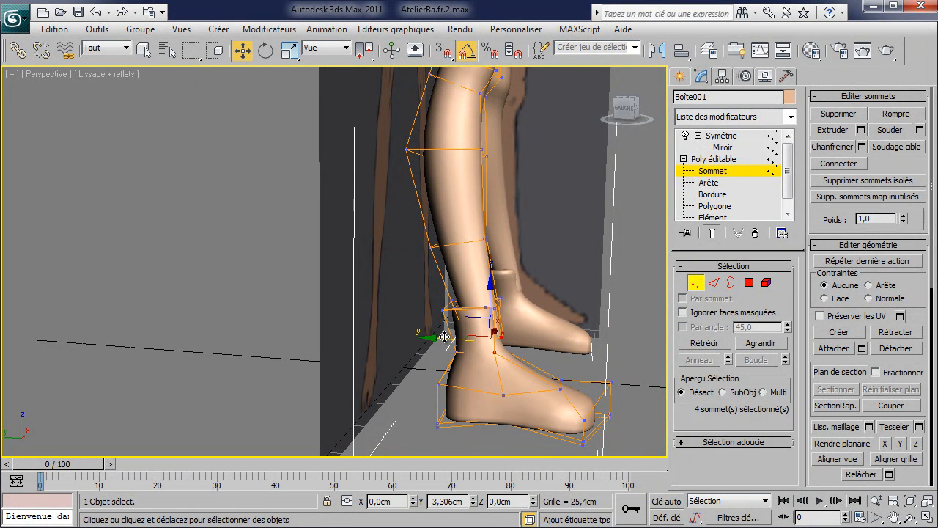
- Switch to the left view with see-through display and move the two front ankle vertices to match the reference
{"action": "key", "text": "f"}
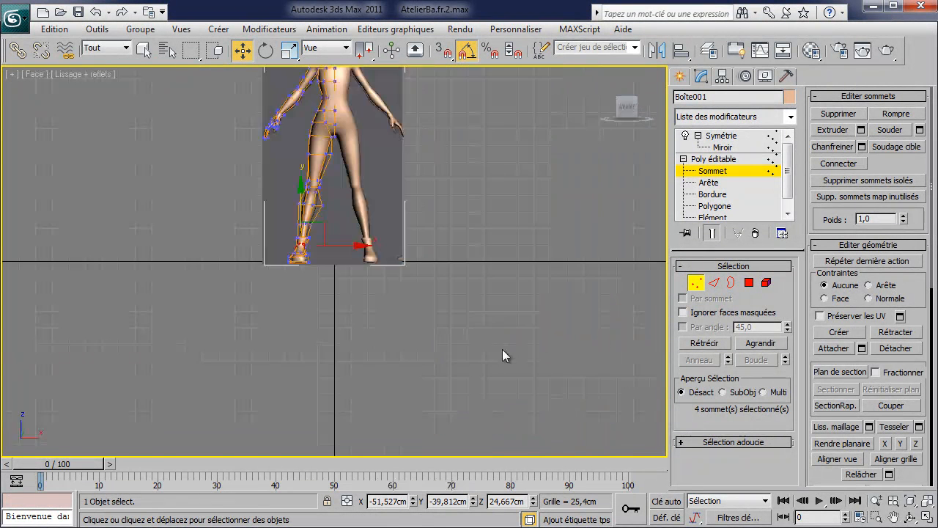
{"action": "key", "text": "l"}
{"action": "key", "text": "z"}
{"action": "middle_click_drag", "start_coordinate": [364, 239], "coordinate": [383, 137]}
{"action": "key", "text": "alt+x"}
{"action": "middle_click_drag", "start_coordinate": [389, 280], "coordinate": [379, 277]}
{"action": "scroll", "coordinate": [374, 323], "scroll_direction": "up", "scroll_amount": 6}
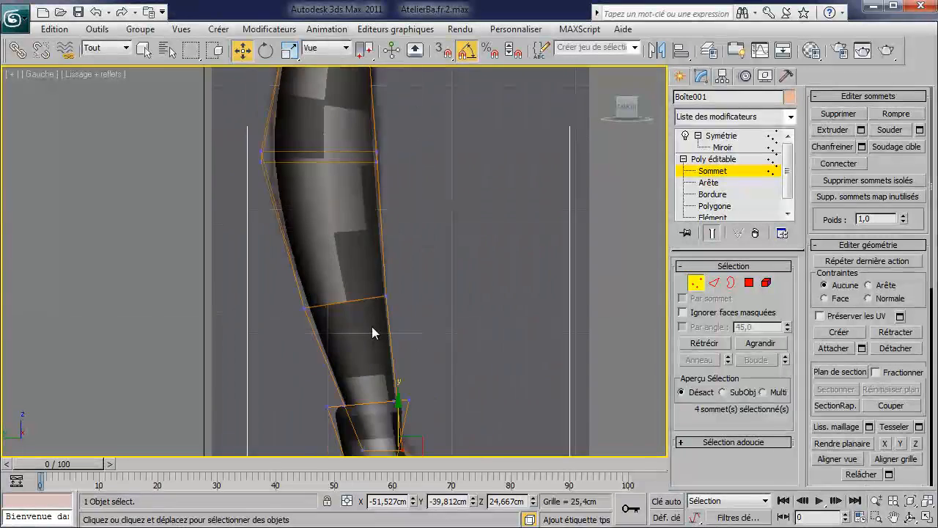
{"action": "middle_click_drag", "start_coordinate": [379, 344], "coordinate": [330, 136]}
{"action": "scroll", "coordinate": [365, 192], "scroll_direction": "up", "scroll_amount": 3}
{"action": "left_click_drag", "start_coordinate": [351, 212], "coordinate": [405, 196]}
{"action": "middle_click_drag", "start_coordinate": [401, 194], "coordinate": [392, 234]}
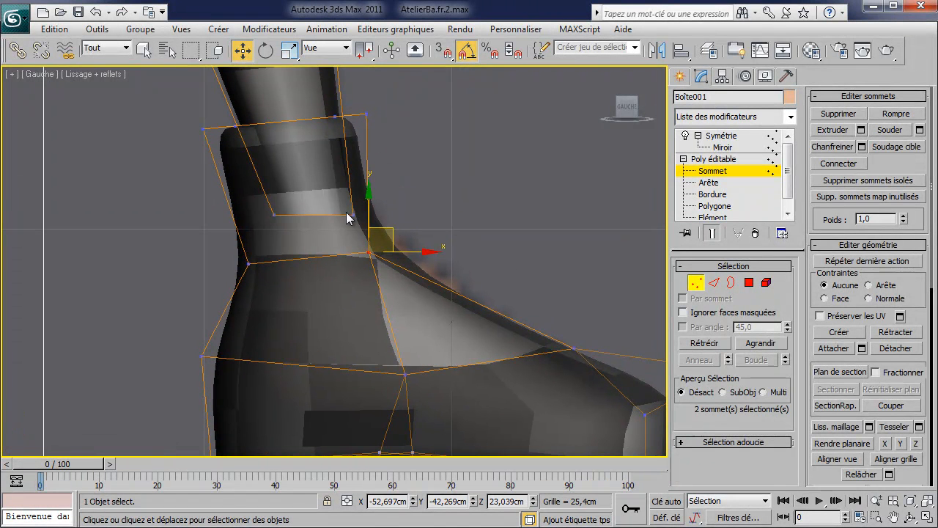
- Move the rear ankle vertices and the four lower heel vertices to follow the reference's heel outline
{"action": "left_click_drag", "start_coordinate": [272, 272], "coordinate": [327, 268]}
{"action": "scroll", "coordinate": [321, 220], "scroll_direction": "down", "scroll_amount": 5}
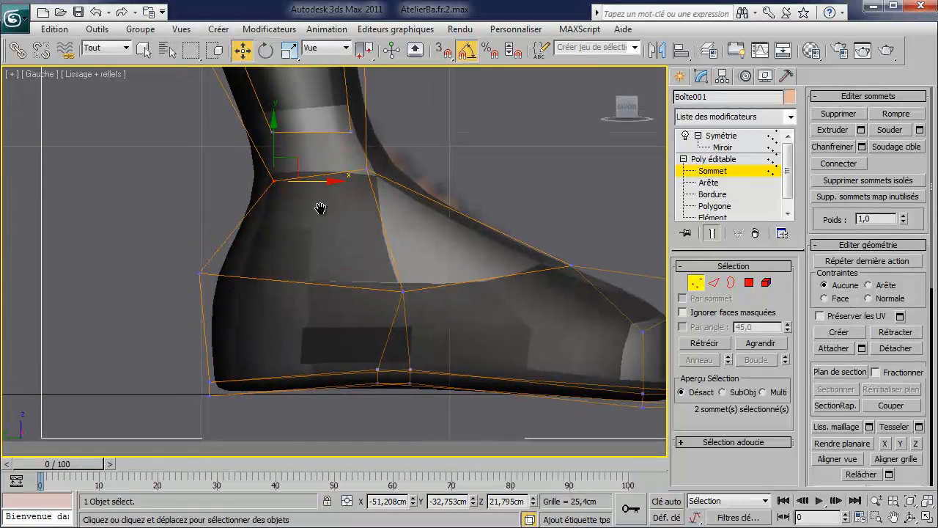
{"action": "left_click_drag", "start_coordinate": [285, 282], "coordinate": [326, 273]}
{"action": "left_click_drag", "start_coordinate": [256, 306], "coordinate": [301, 311]}
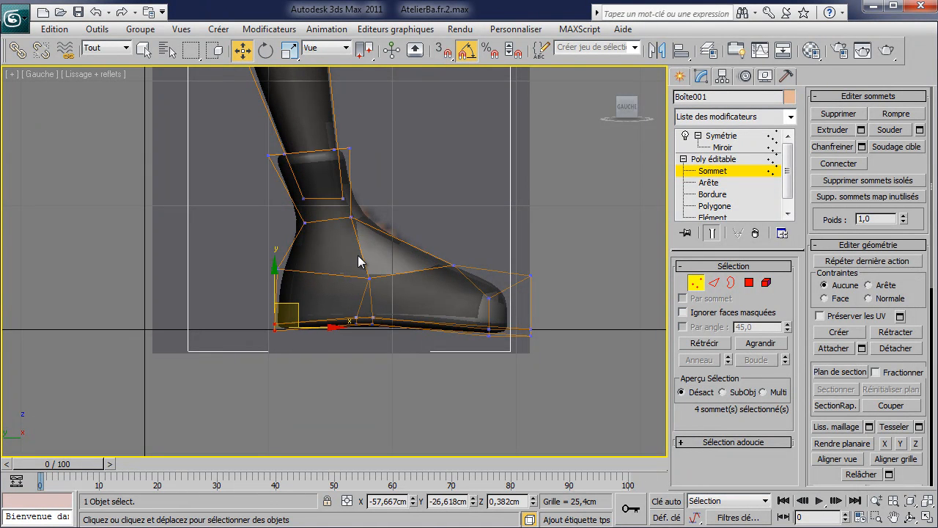
- Move the vertex pairs at the middle of the foot's side and on the instep to fit the reference profile
{"action": "left_click", "coordinate": [369, 278]}
{"action": "left_click_drag", "start_coordinate": [374, 270], "coordinate": [374, 270]}
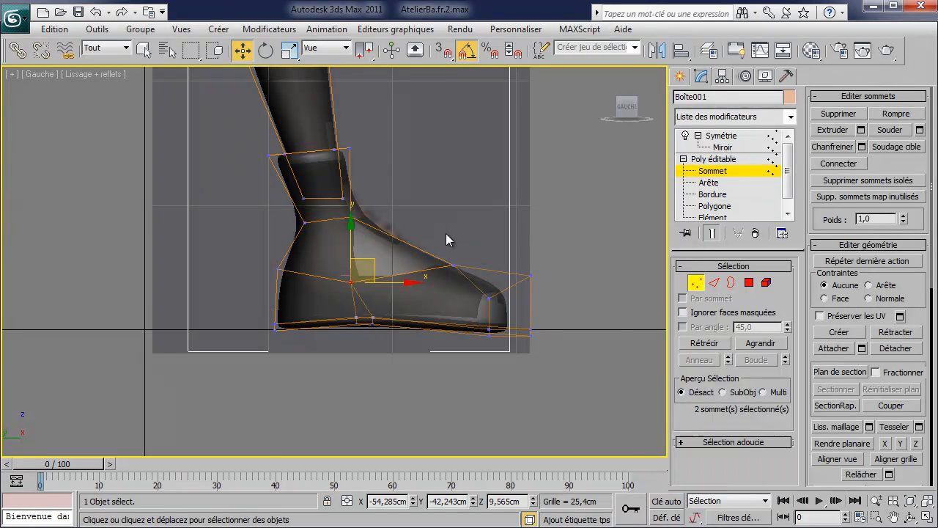
{"action": "left_click_drag", "start_coordinate": [467, 273], "coordinate": [467, 274]}
{"action": "mouse_move", "coordinate": [477, 242]}
{"action": "left_mouse_down"}
{"action": "mouse_move", "coordinate": [475, 255]}
{"action": "mouse_move", "coordinate": [453, 254]}
{"action": "left_mouse_up"}
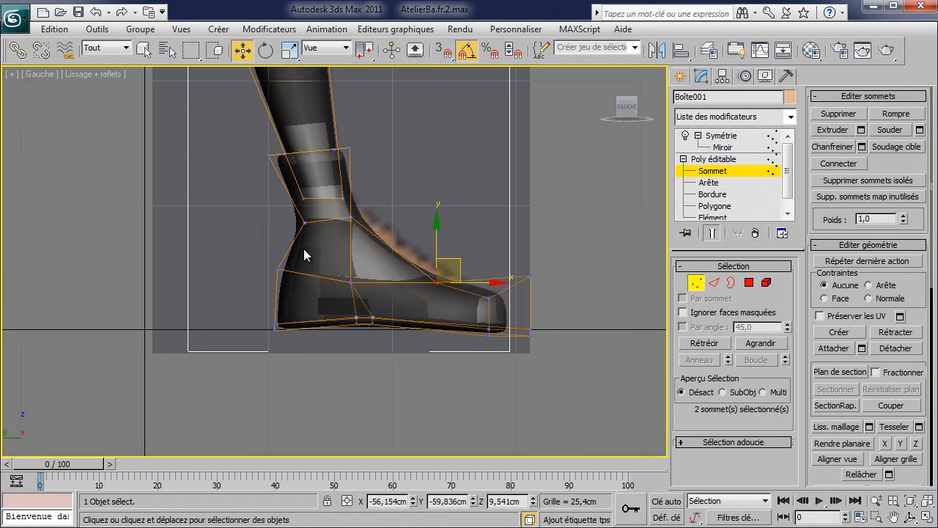
- Select the six edges between the ankle and the foot and connect them with a new edge loop
{"action": "left_click", "coordinate": [716, 284]}
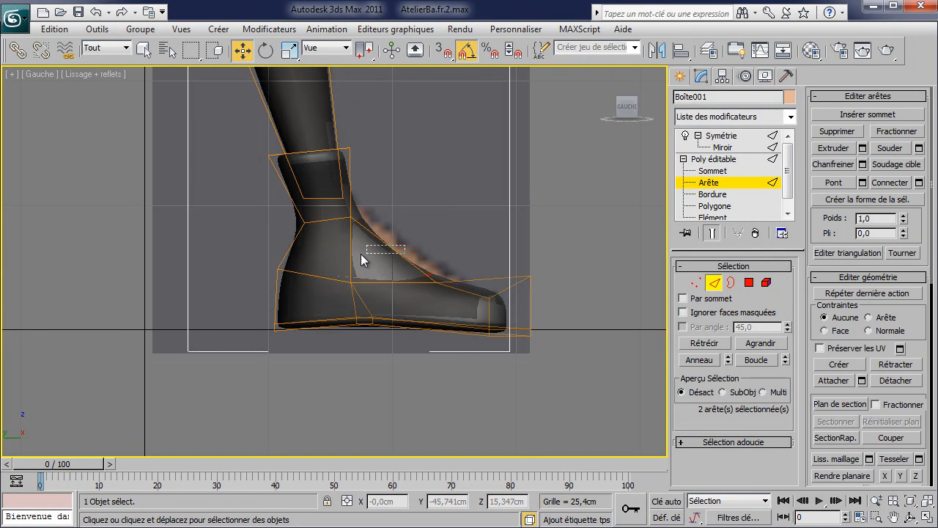
{"action": "left_click_drag", "start_coordinate": [268, 250], "coordinate": [456, 245]}
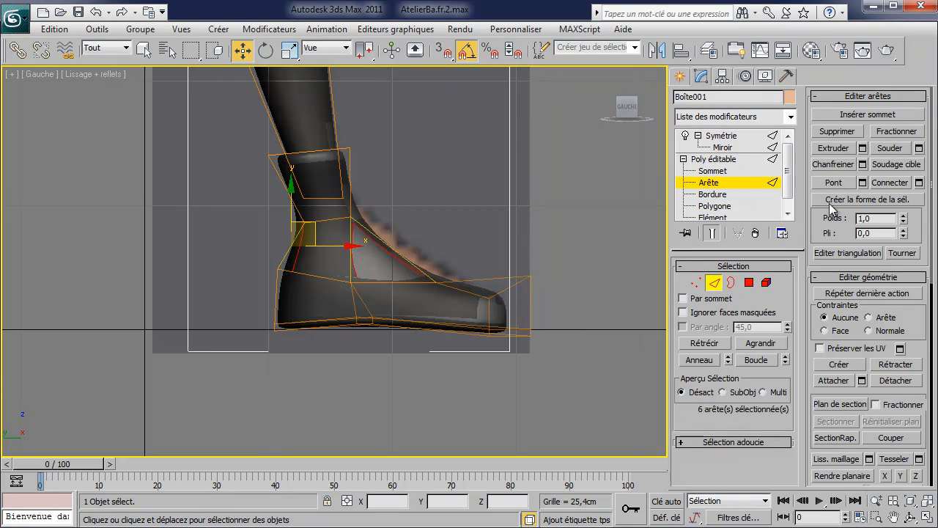
{"action": "left_click", "coordinate": [884, 185]}
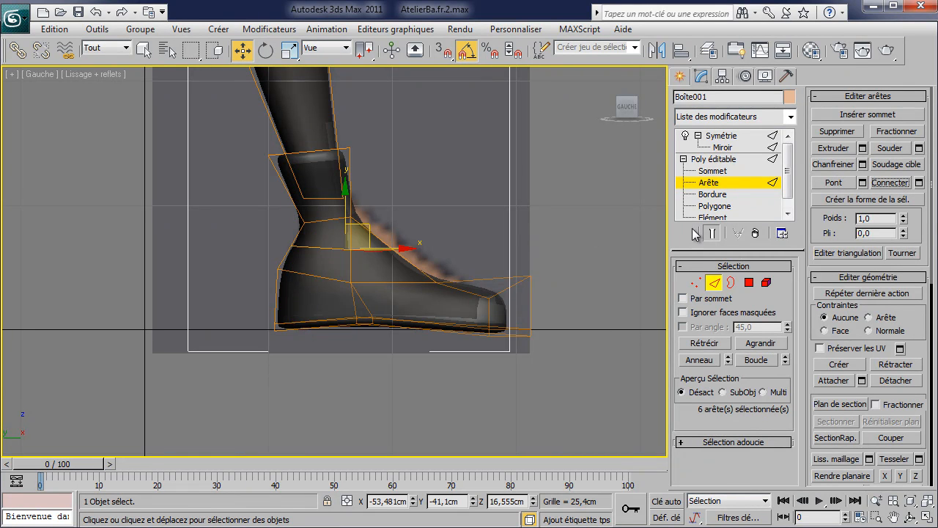
- Move the new loop's instep vertices onto the reference curve and lower the vertices on the foot's side
{"action": "left_click", "coordinate": [696, 283]}
{"action": "left_click_drag", "start_coordinate": [380, 263], "coordinate": [378, 264]}
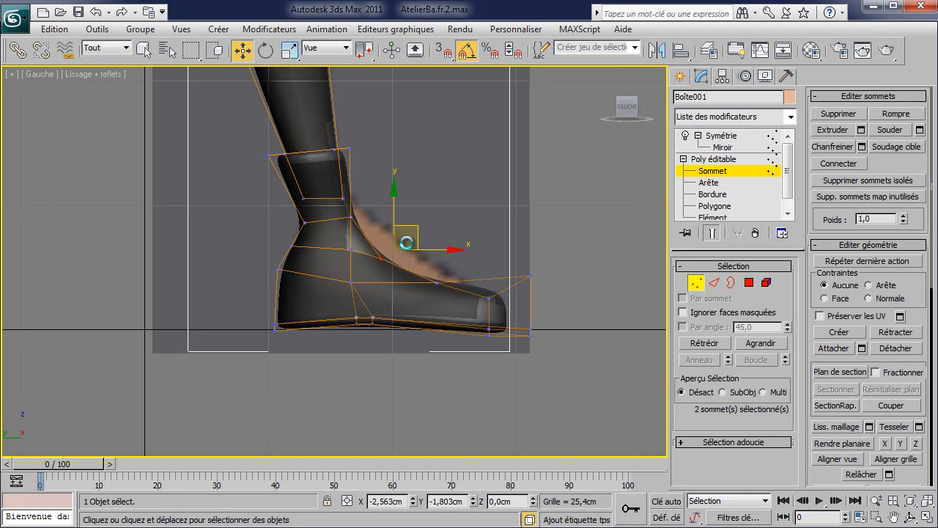
{"action": "left_click_drag", "start_coordinate": [335, 246], "coordinate": [368, 271]}
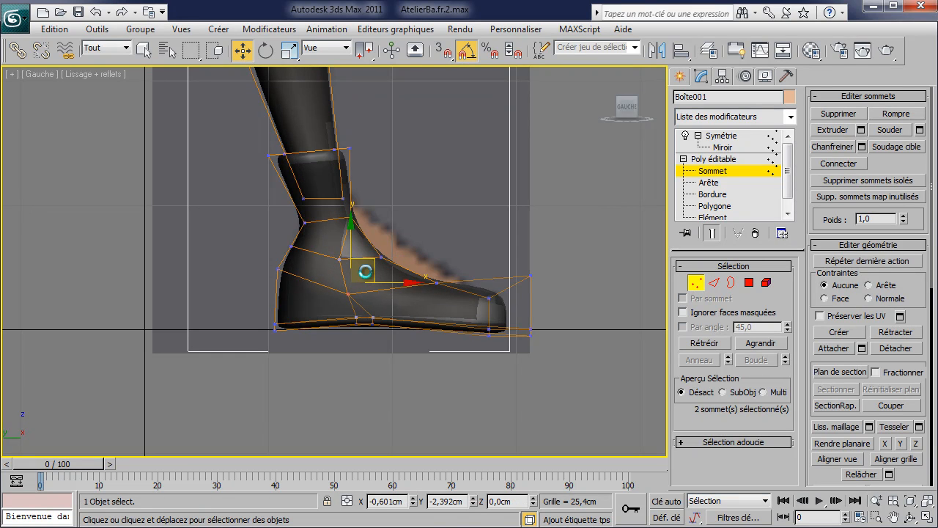
{"action": "middle_click_drag", "start_coordinate": [506, 273], "coordinate": [487, 279]}
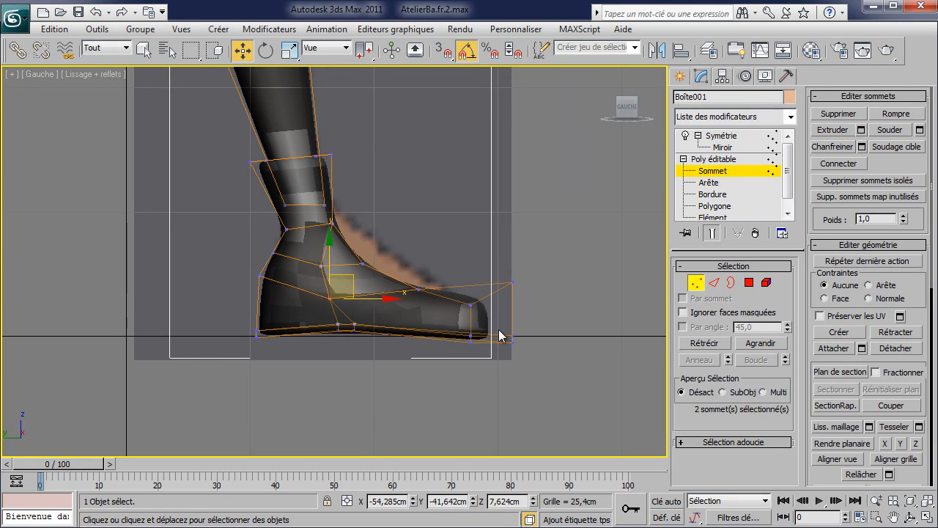
- Fine-tune the upper toe-tip vertex and the new loop's instep and heel vertices against the side reference
{"action": "left_click_drag", "start_coordinate": [524, 348], "coordinate": [532, 255]}
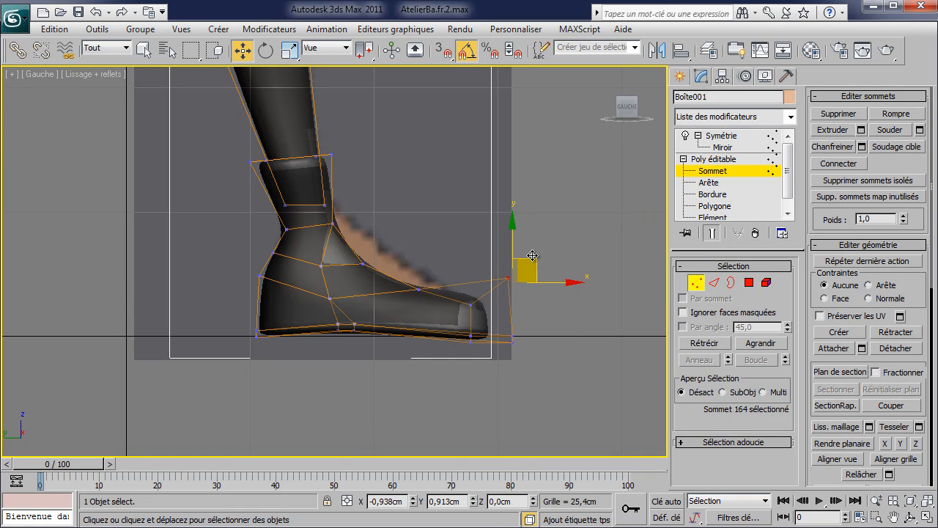
{"action": "left_click", "coordinate": [362, 262]}
{"action": "left_click_drag", "start_coordinate": [388, 246], "coordinate": [384, 240]}
{"action": "left_click_drag", "start_coordinate": [293, 261], "coordinate": [304, 243]}
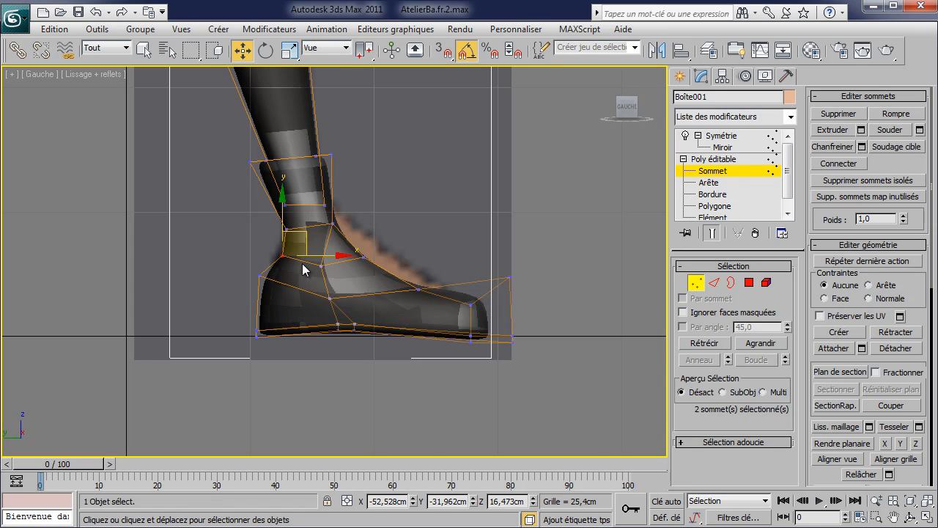
- Return to the perspective view and adjust the outer-side vertex of the new ankle loop along X
{"action": "key", "text": "p"}
{"action": "scroll", "coordinate": [304, 277], "scroll_direction": "down", "scroll_amount": 4}
{"action": "mouse_move", "coordinate": [349, 269]}
{"action": "middle_mouse_down", "text": "alt"}
{"action": "mouse_move", "coordinate": [379, 272]}
{"action": "mouse_move", "coordinate": [310, 283]}
{"action": "mouse_move", "coordinate": [300, 266]}
{"action": "mouse_move", "coordinate": [316, 266]}
{"action": "middle_mouse_up", "text": "alt"}
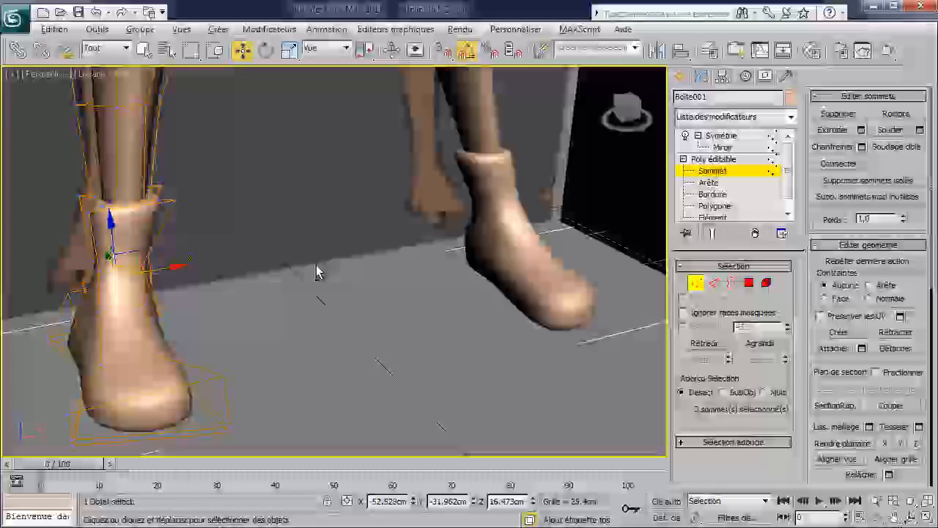
{"action": "middle_click_drag", "start_coordinate": [329, 272], "coordinate": [289, 349], "text": "alt"}
{"action": "left_click", "coordinate": [241, 343]}
{"action": "left_click_drag", "start_coordinate": [262, 337], "coordinate": [252, 337]}
{"action": "middle_click_drag", "start_coordinate": [285, 342], "coordinate": [176, 399], "text": "alt"}
{"action": "scroll", "coordinate": [250, 286], "scroll_direction": "up", "scroll_amount": 3}
{"action": "middle_click_drag", "start_coordinate": [252, 283], "coordinate": [200, 317], "text": "alt"}
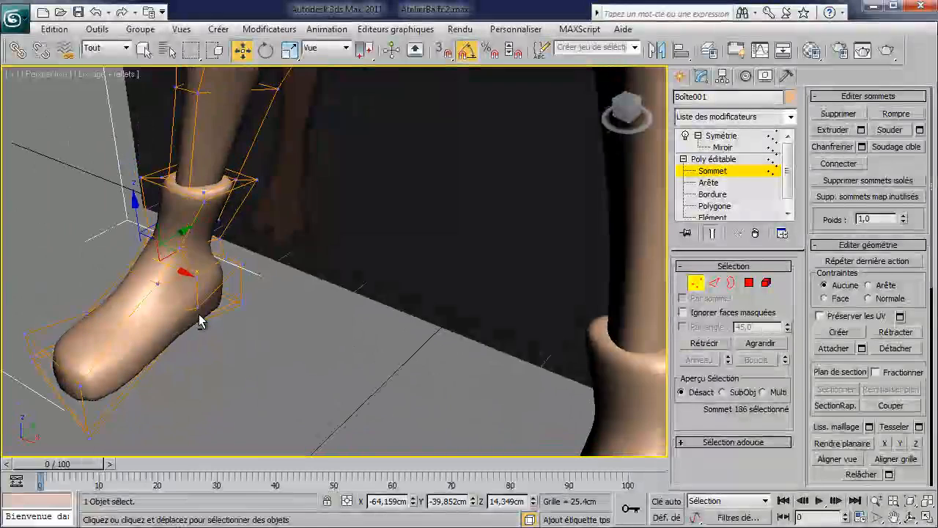
- Select the inner-side vertex of the new ankle loop and shift it along X
{"action": "left_click", "coordinate": [197, 282], "text": "ctrl"}
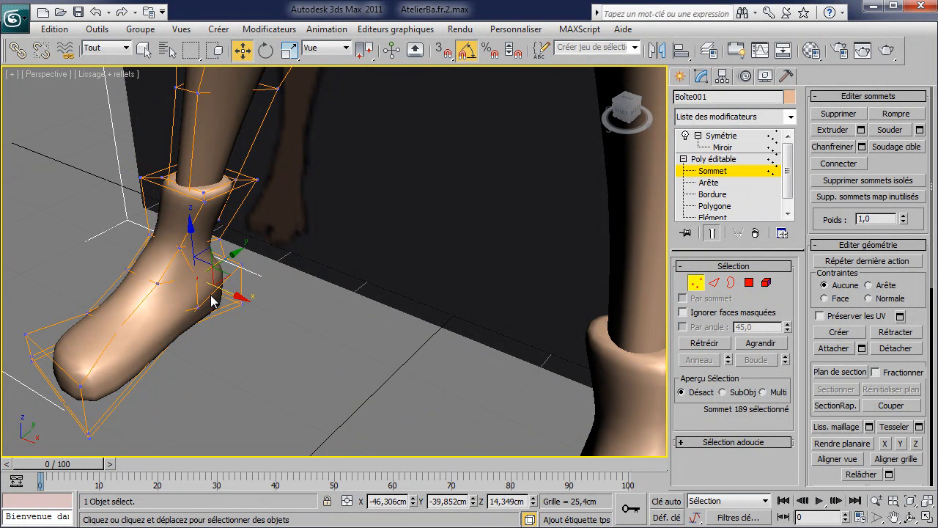
{"action": "left_click_drag", "start_coordinate": [224, 292], "coordinate": [230, 293]}
{"action": "middle_click_drag", "start_coordinate": [241, 316], "coordinate": [220, 304], "text": "alt"}
- Adjust the vertices across the instep along X to round the front of the ankle
{"action": "left_click_drag", "start_coordinate": [134, 295], "coordinate": [220, 293]}
{"action": "left_click", "coordinate": [138, 343]}
{"action": "left_click_drag", "start_coordinate": [181, 340], "coordinate": [201, 340]}
{"action": "middle_click_drag", "start_coordinate": [204, 342], "coordinate": [256, 297], "text": "alt"}
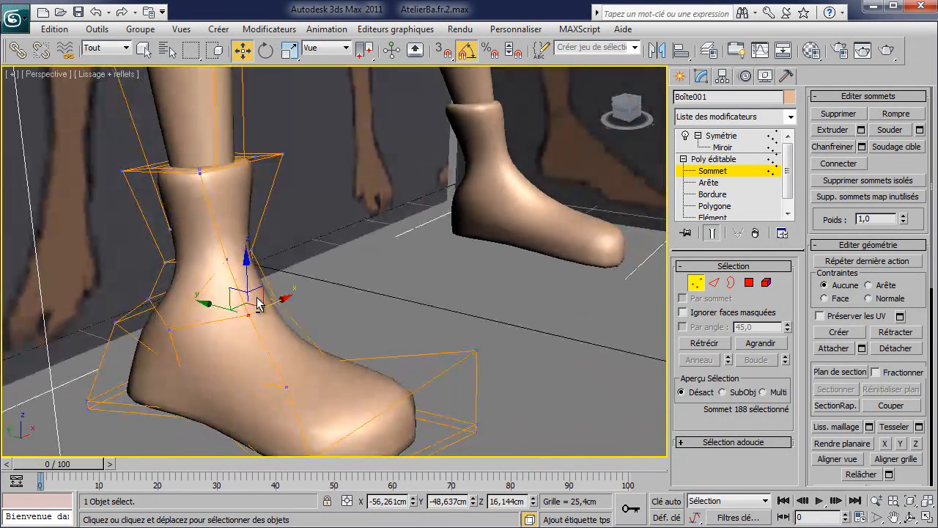
{"action": "middle_click_drag", "start_coordinate": [285, 385], "coordinate": [337, 334], "text": "alt"}
{"action": "middle_click_drag", "start_coordinate": [410, 344], "coordinate": [243, 364], "text": "alt"}
{"action": "scroll", "coordinate": [243, 364], "scroll_direction": "down", "scroll_amount": 6}
{"action": "middle_click_drag", "start_coordinate": [323, 253], "coordinate": [360, 293]}
{"action": "scroll", "coordinate": [365, 334], "scroll_direction": "down", "scroll_amount": 3}
{"action": "scroll", "coordinate": [350, 320], "scroll_direction": "up", "scroll_amount": 8}
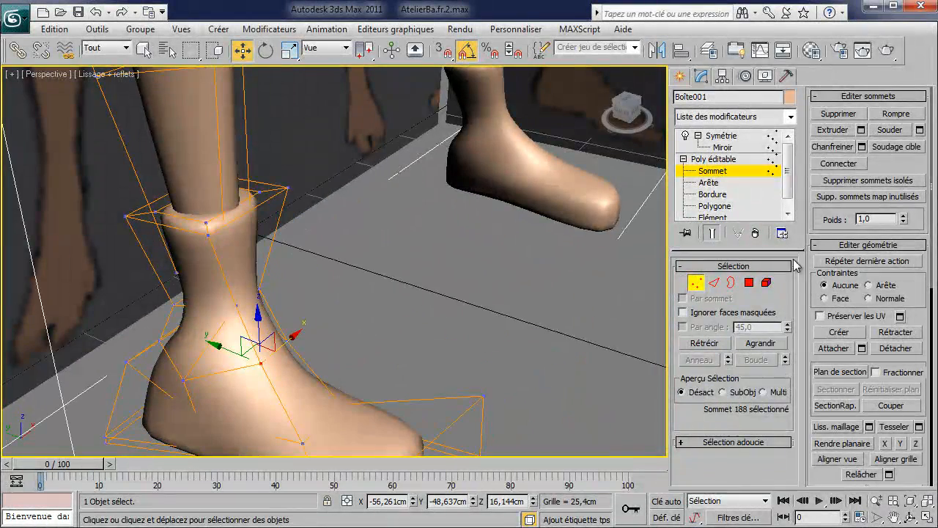